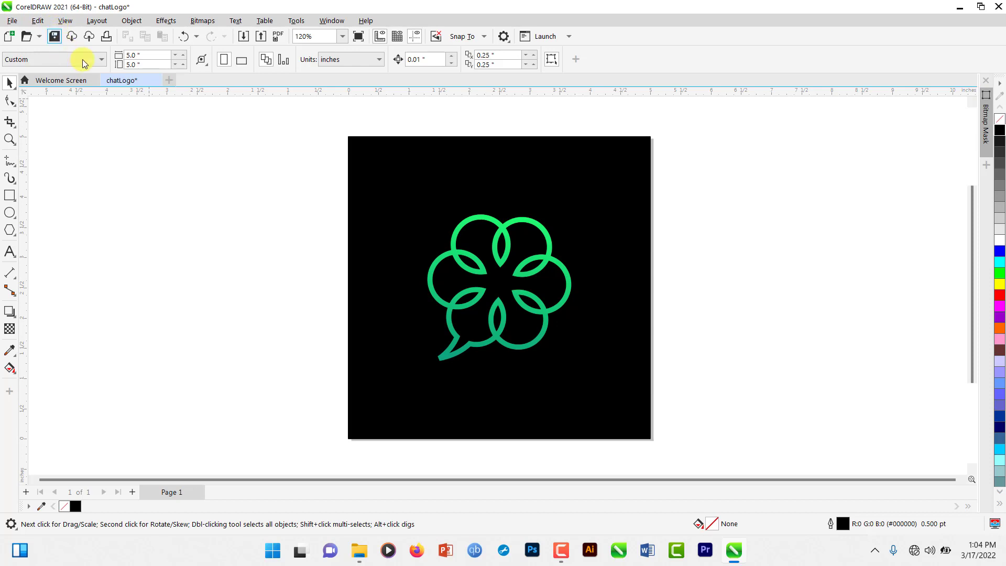
# Add a second page to the chatLogo document for rebuilding the logo, checking it against the finished design on Page 1
pyautogui.click(132, 81)
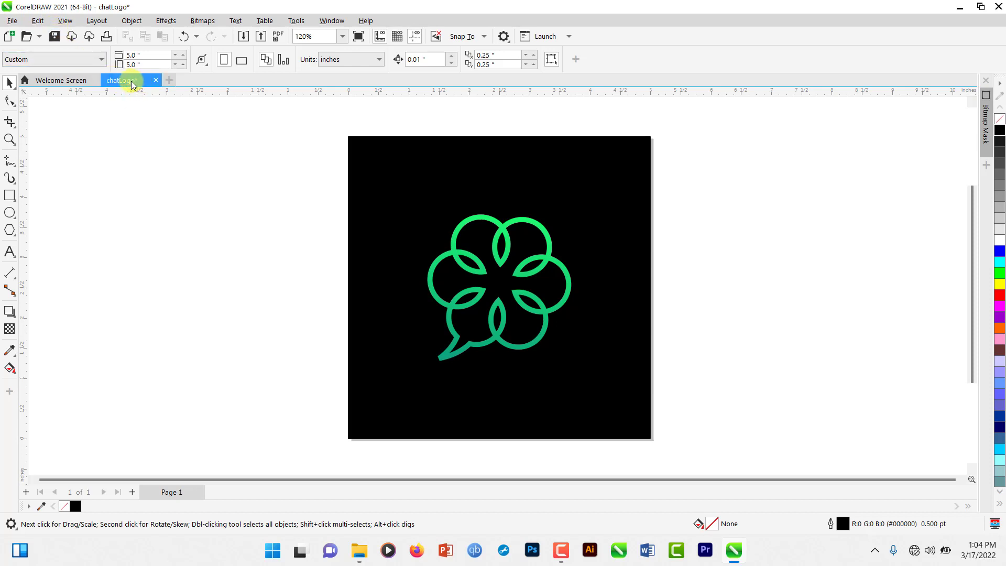
pyautogui.click(133, 491)
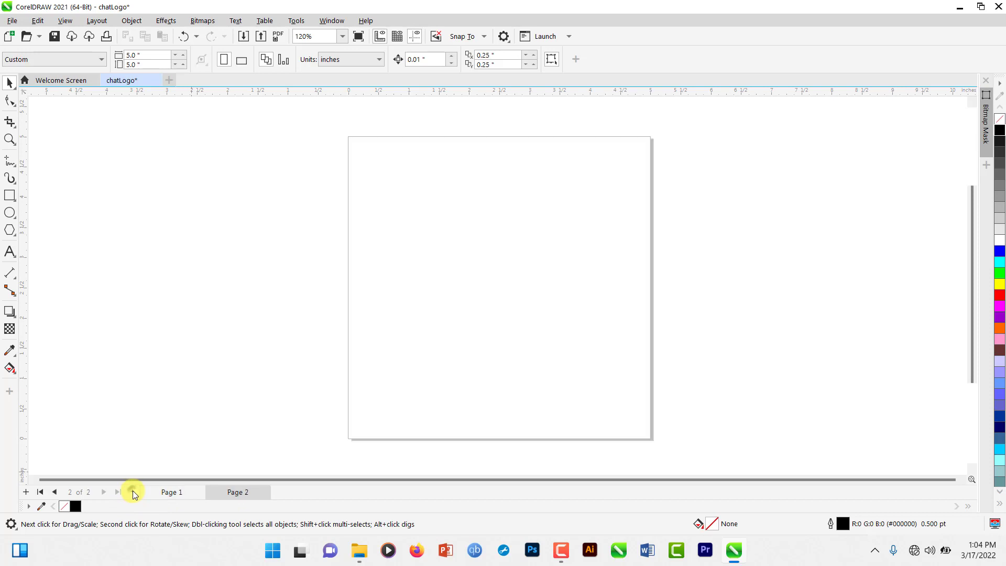
pyautogui.click(172, 492)
pyautogui.scroll(1, 466, 260)
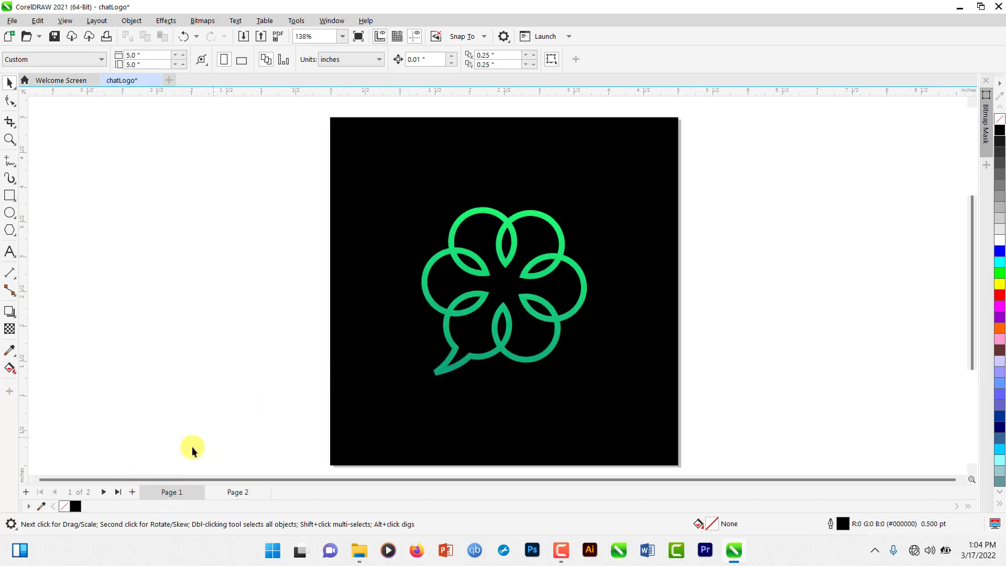
pyautogui.click(235, 491)
pyautogui.click(167, 491)
pyautogui.click(242, 494)
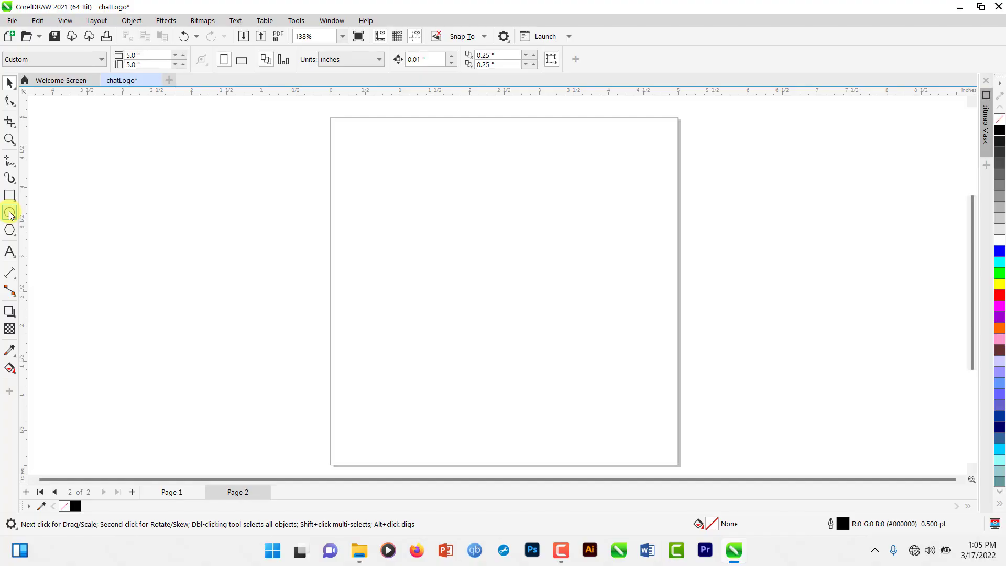
# Draw a circle about 1 inch in diameter in the upper middle of Page 2 and keep it selected
pyautogui.click(9, 212)
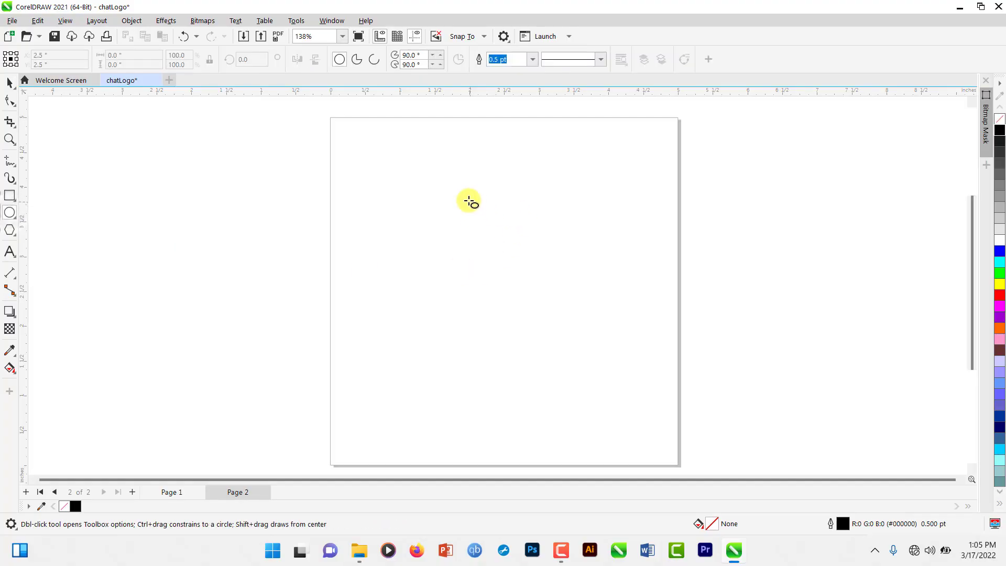
pyautogui.moveTo(468, 200); pyautogui.dragTo(538, 270)
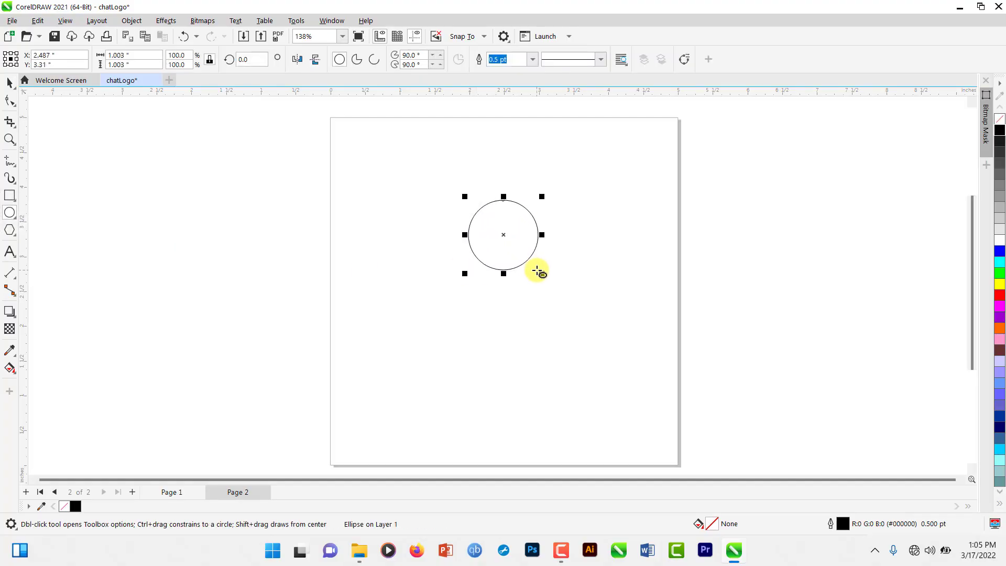
pyautogui.press('space')
pyautogui.click(426, 212)
pyautogui.click(504, 232)
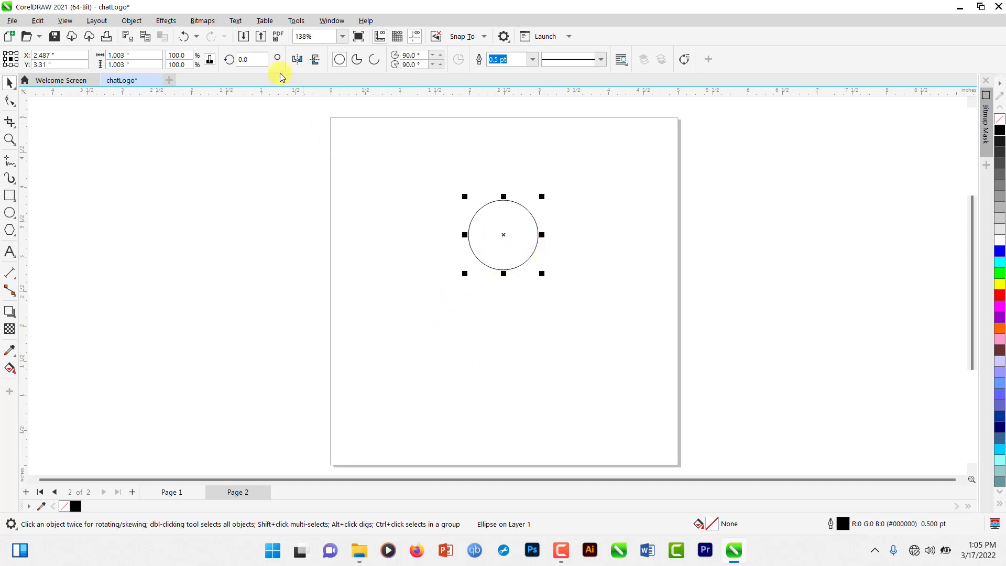
# Show the Transform docker with its Rotate options for the circle
pyautogui.click(330, 20)
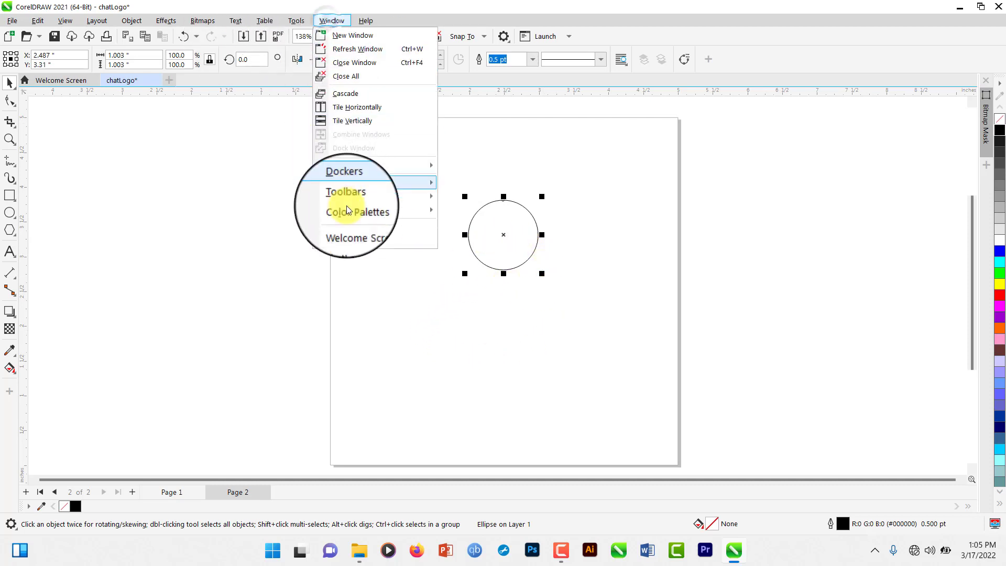
pyautogui.moveTo(365, 181)
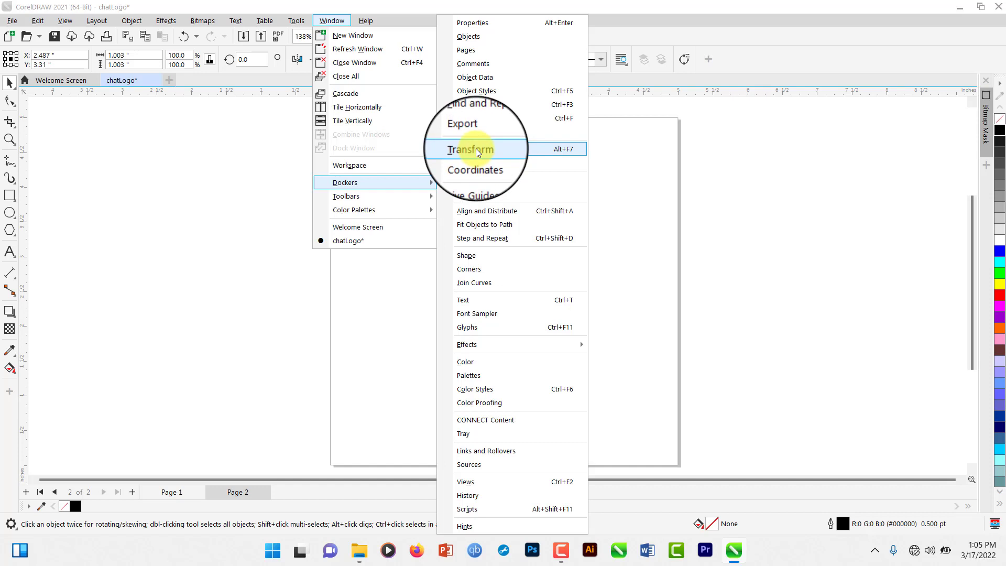
pyautogui.click(530, 149)
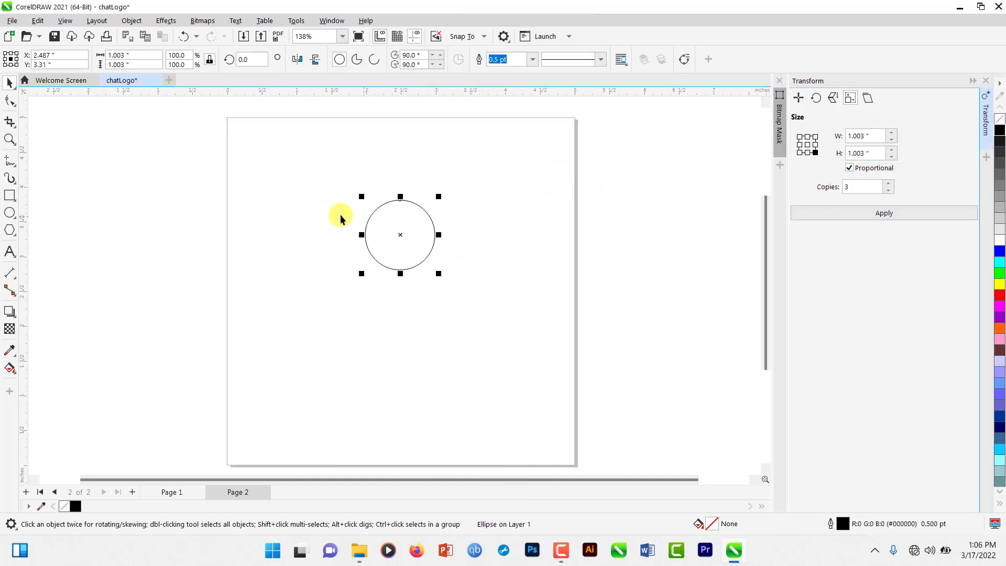
pyautogui.click(816, 99)
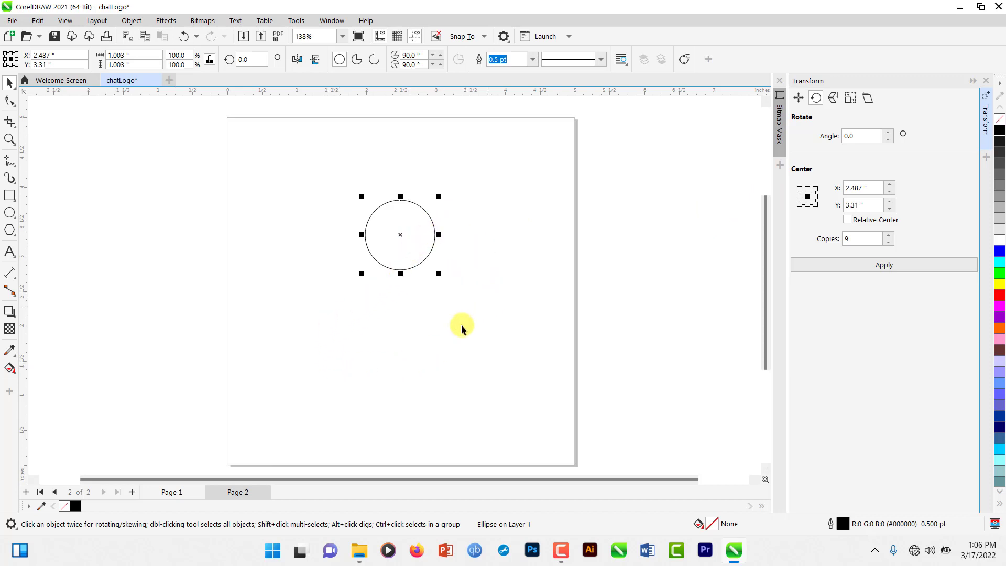
# Check the reference logo on Page 1 and nudge the circle on Page 2 to about X 2.57", Y 3.34"
pyautogui.click(180, 492)
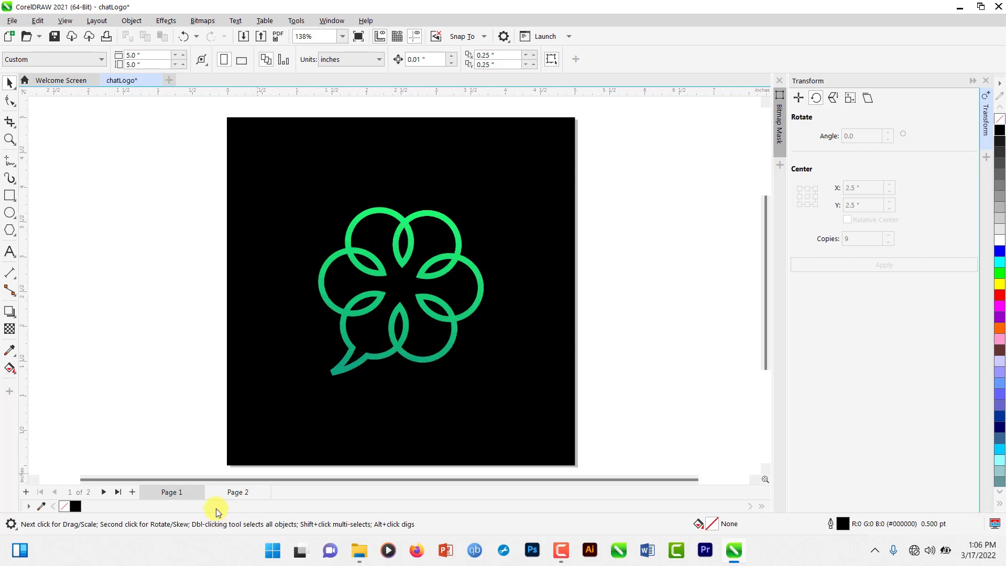
pyautogui.click(236, 492)
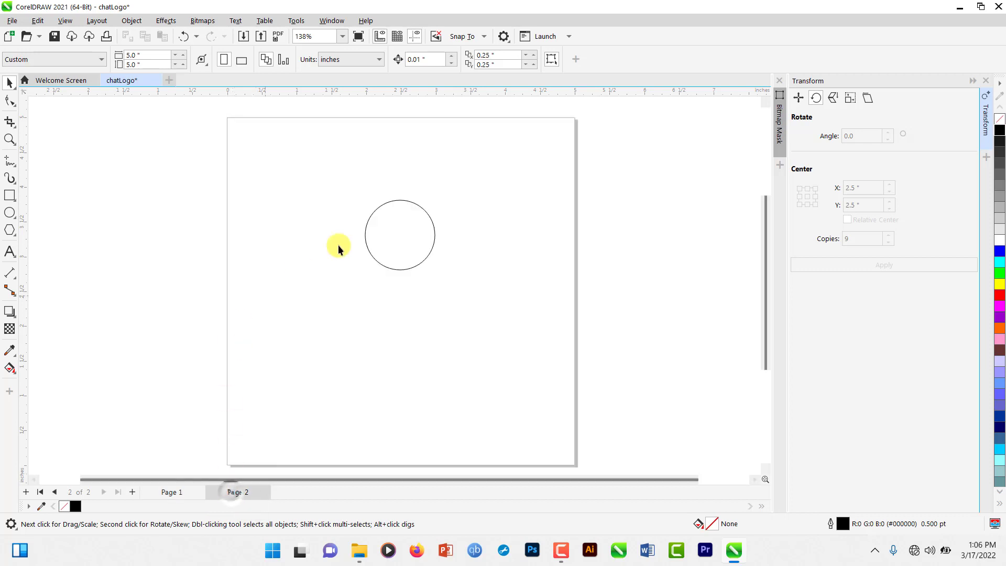
pyautogui.click(405, 240)
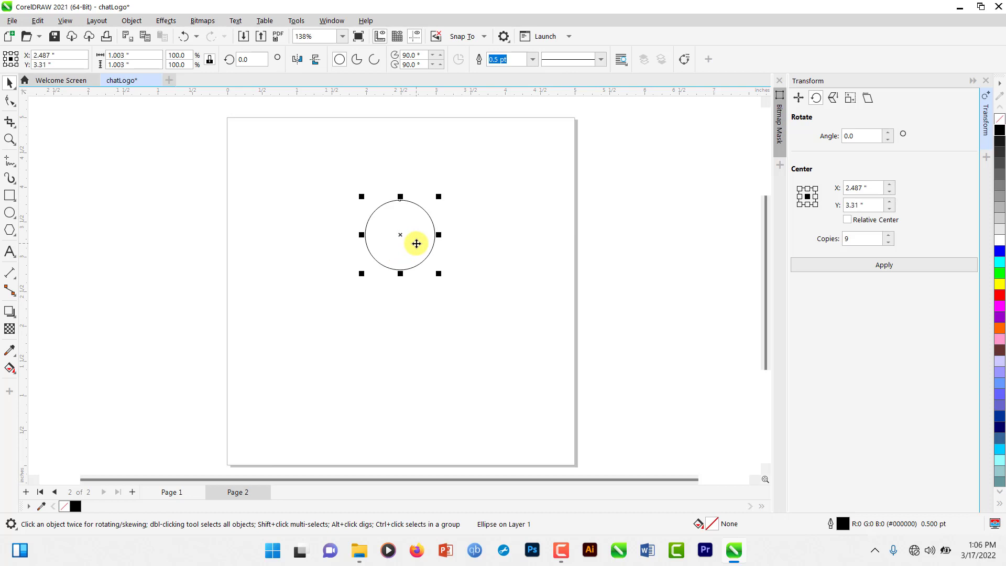
pyautogui.moveTo(414, 237); pyautogui.dragTo(420, 235)
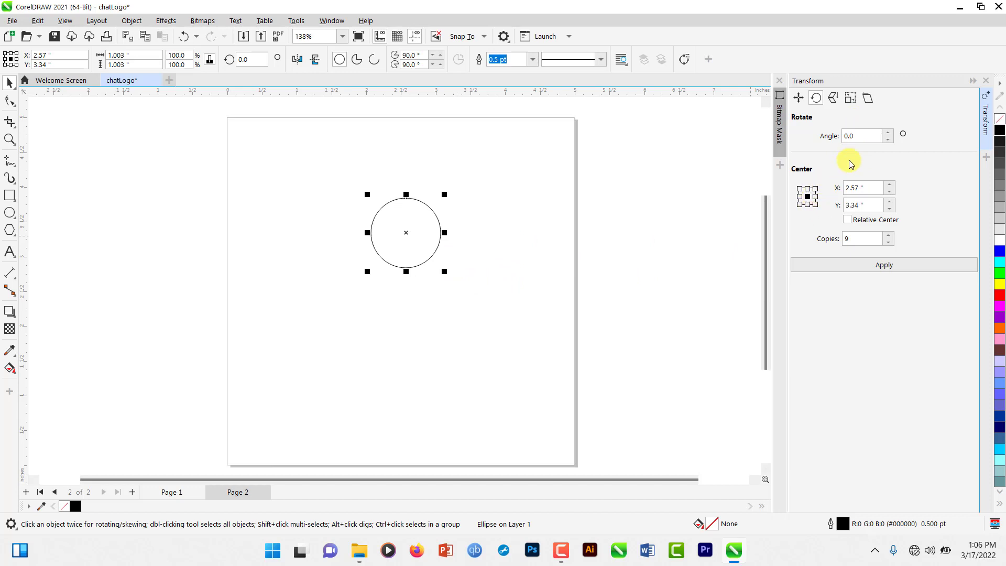
# Rotate the circle by 60 degrees with 5 copies around its bottom-right reference point to form a ring of circles
pyautogui.click(863, 206)
pyautogui.click(851, 238)
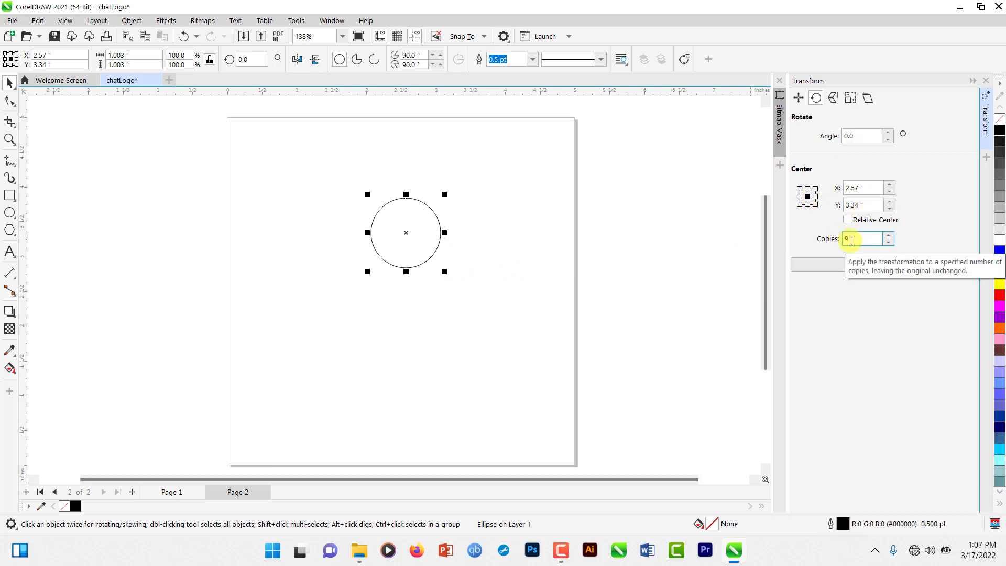
pyautogui.moveTo(850, 240); pyautogui.dragTo(839, 244)
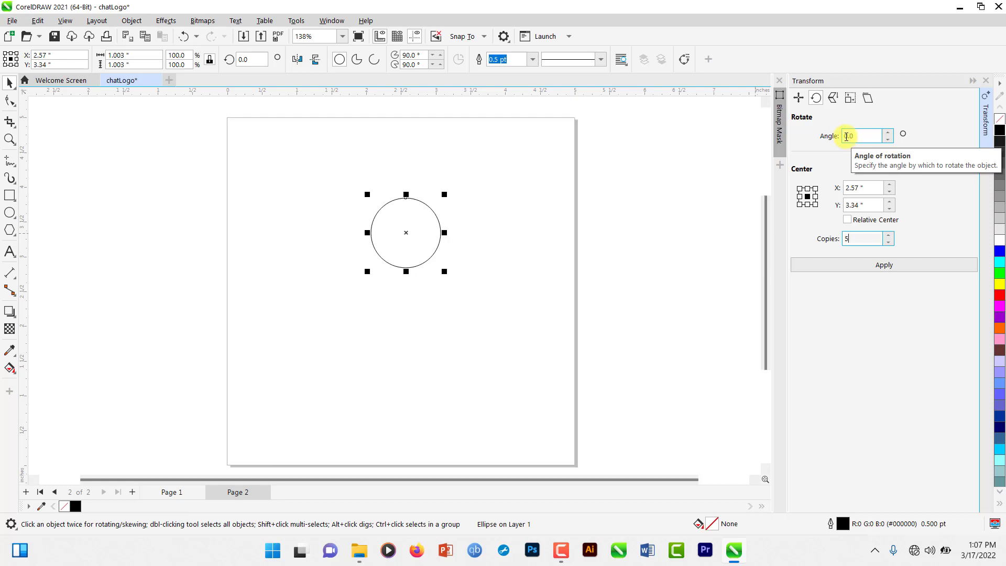
pyautogui.click(846, 136)
pyautogui.write('6')
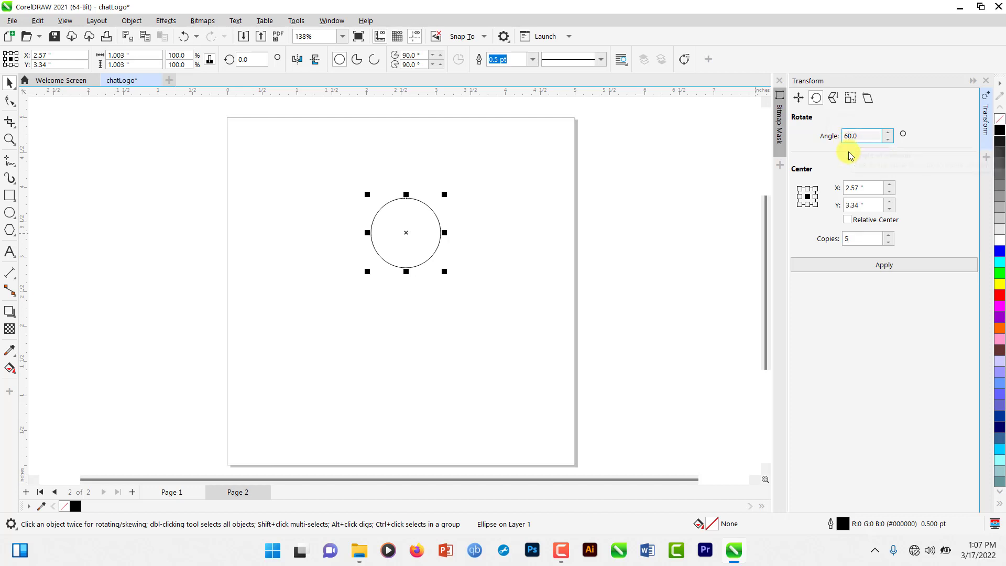
pyautogui.click(807, 197)
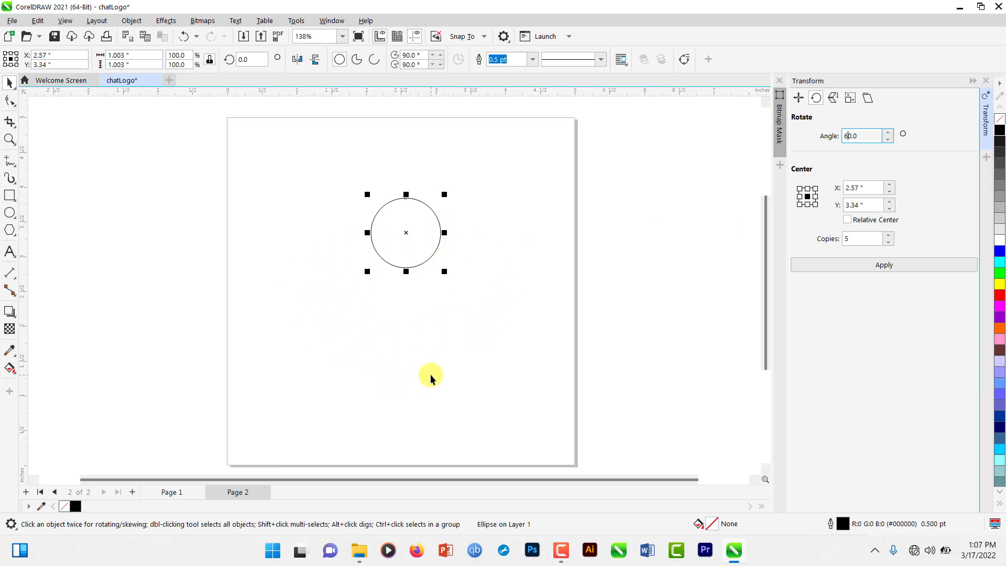
pyautogui.click(815, 205)
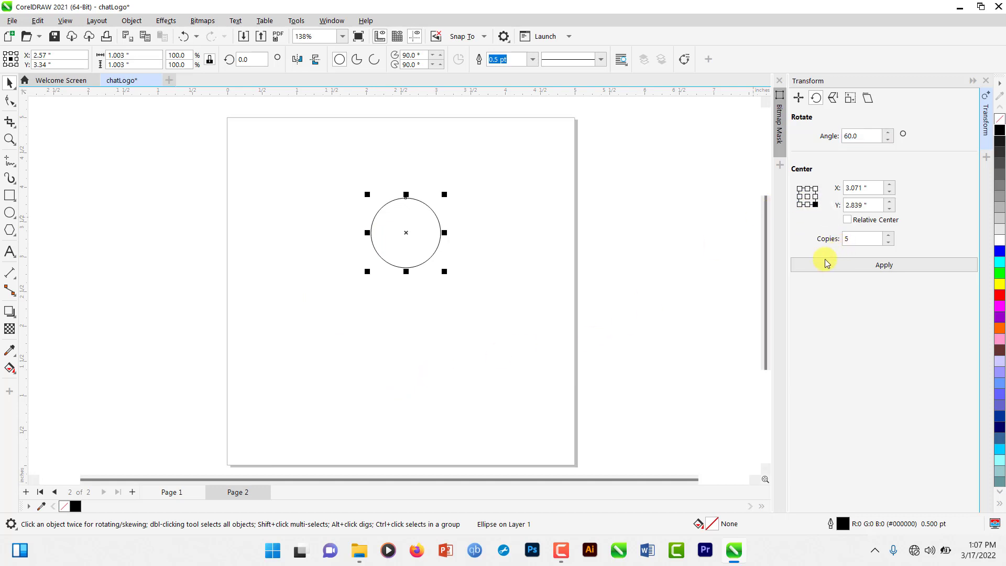
pyautogui.click(884, 266)
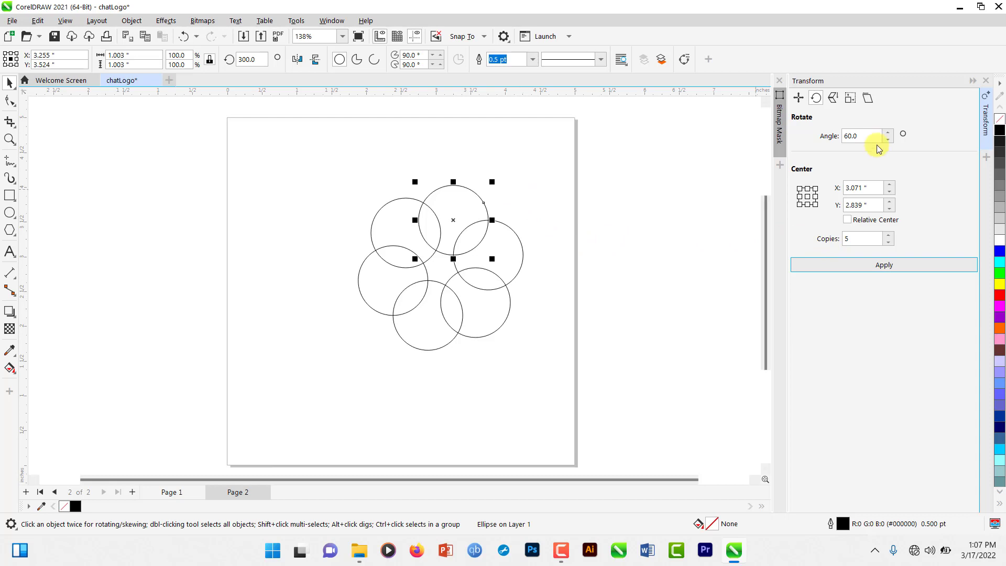
# Compare the ring of circles with the finished logo on Page 1 and collapse the Transform docker
pyautogui.click(183, 492)
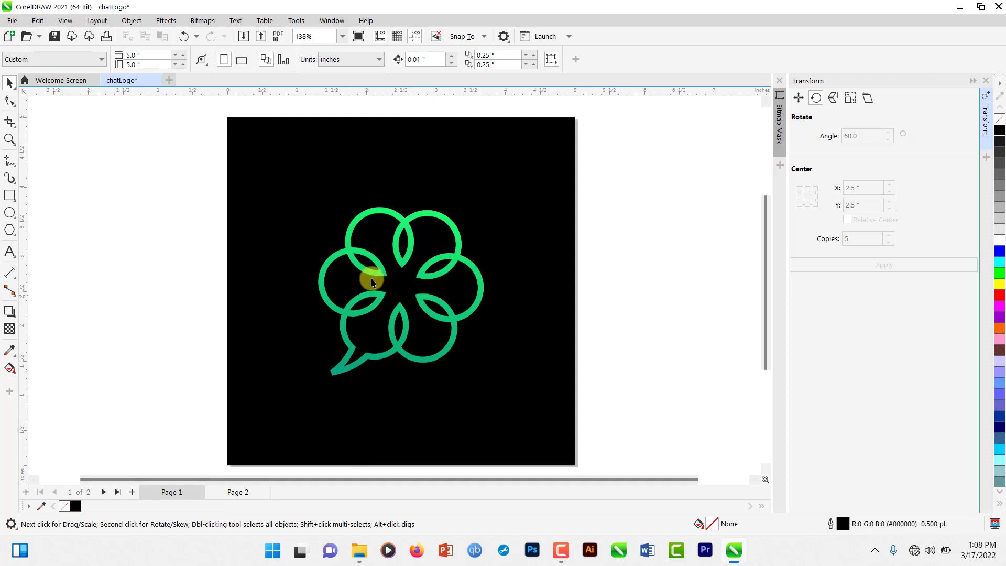
pyautogui.scroll(3, 370, 292)
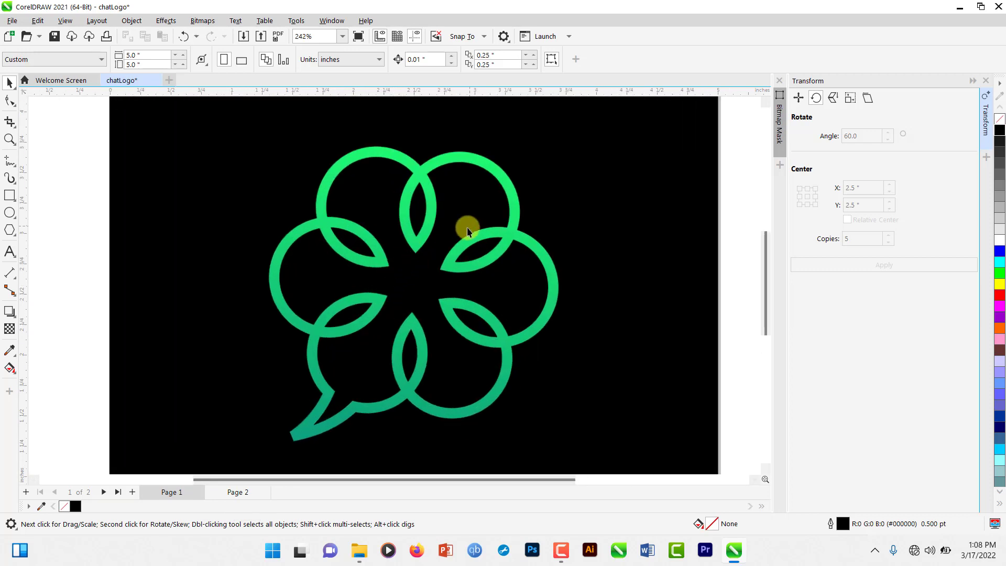
pyautogui.click(246, 493)
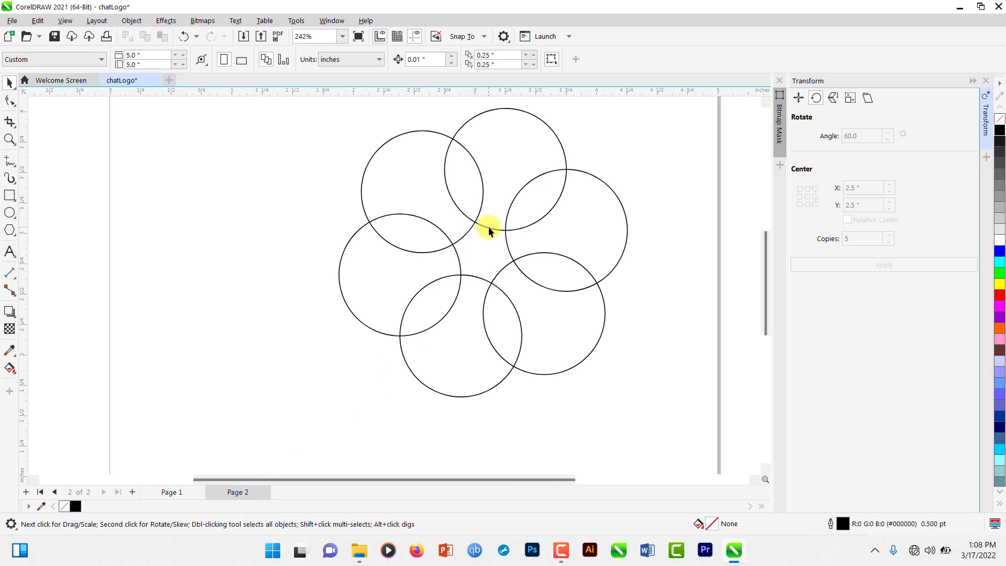
pyautogui.scroll(1, 488, 230)
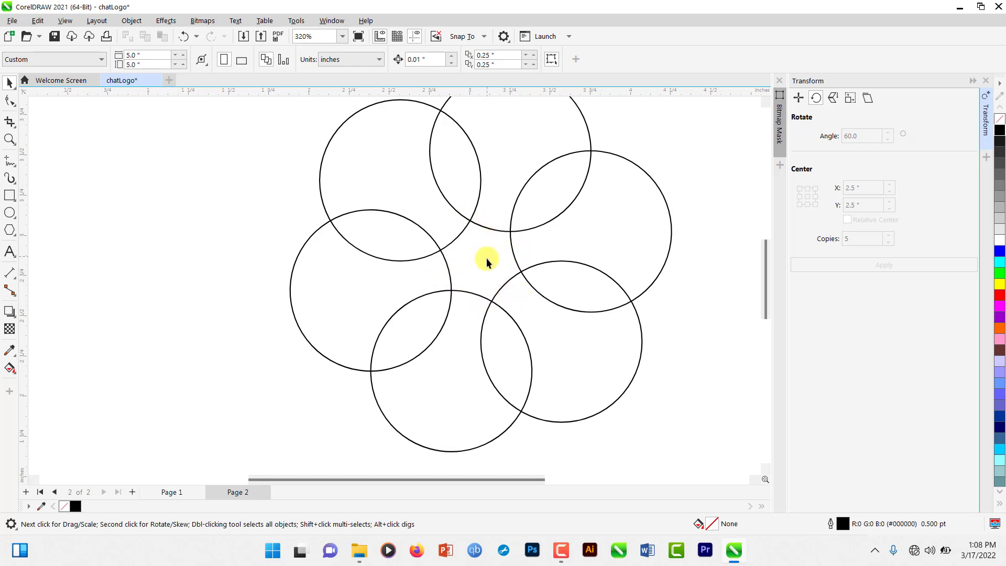
pyautogui.scroll(-3, 482, 309)
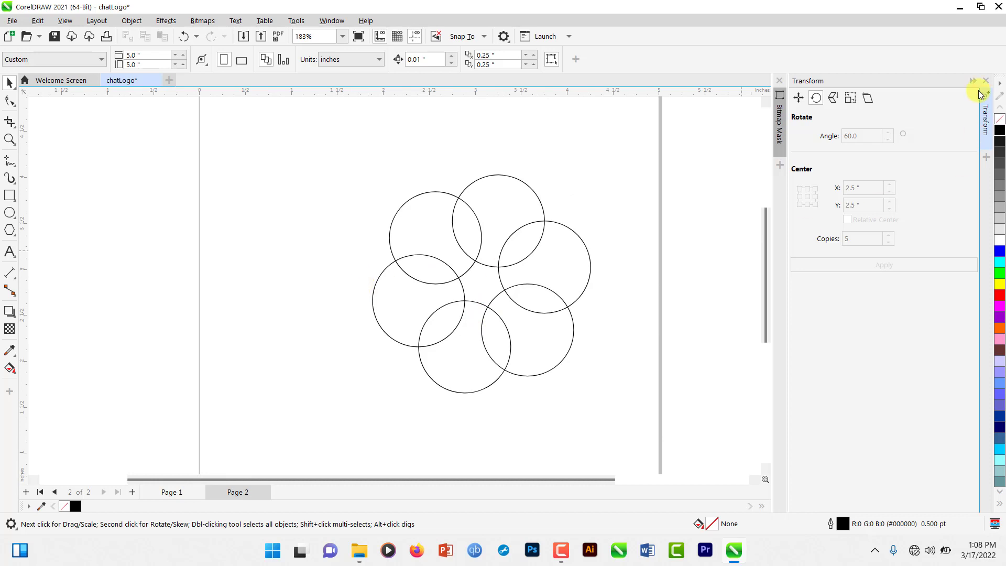
pyautogui.click(972, 80)
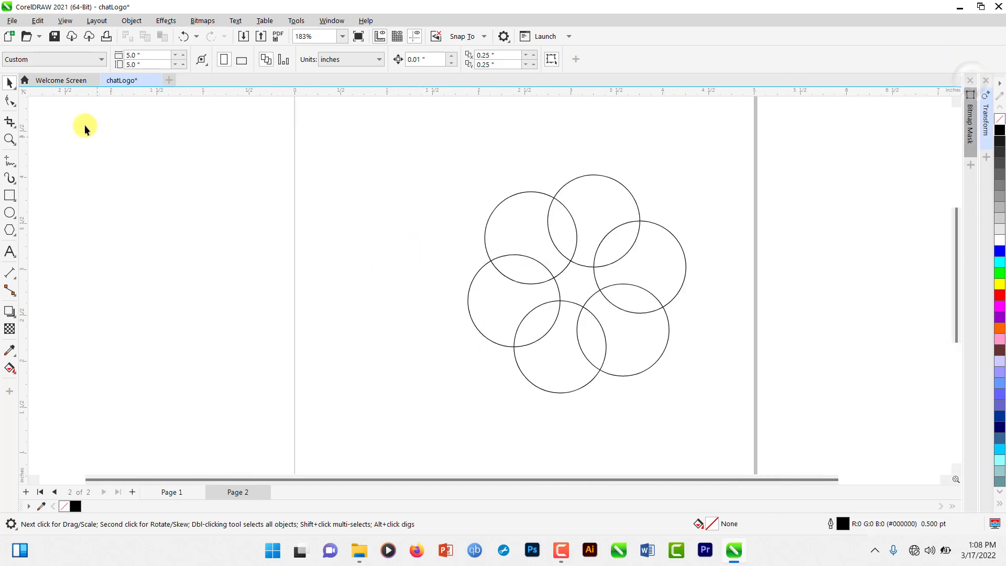
# Trim away the circles' inner arcs around the centre of the ring with the Virtual Segment Delete tool, leaving pointed petal tips
pyautogui.click(15, 128)
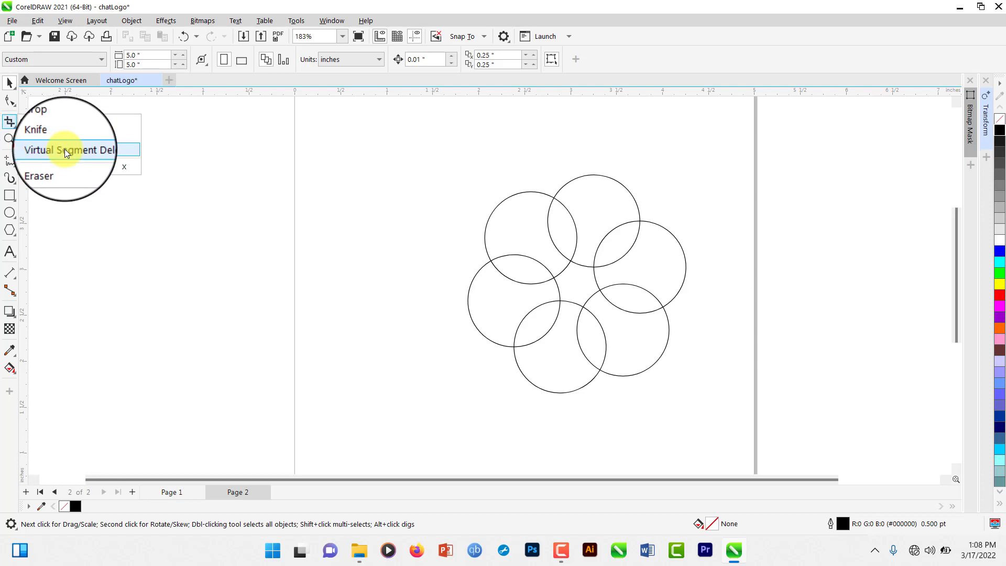
pyautogui.click(65, 150)
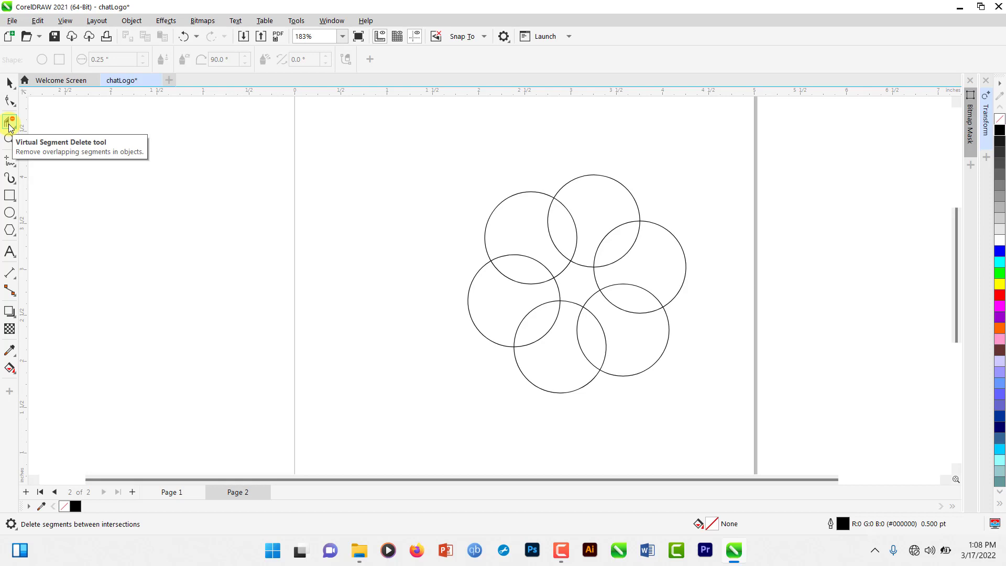
pyautogui.scroll(3, 556, 285)
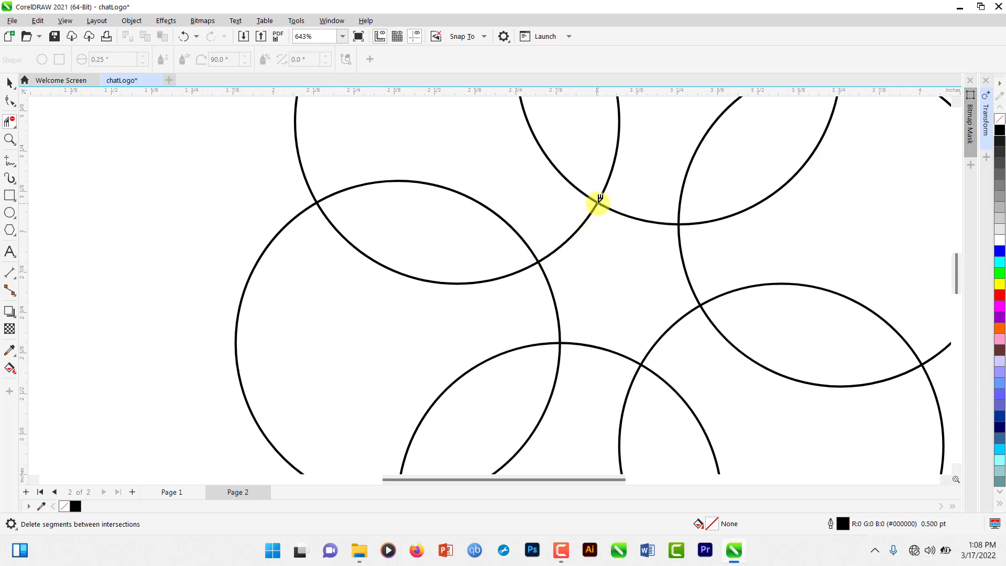
pyautogui.click(572, 233)
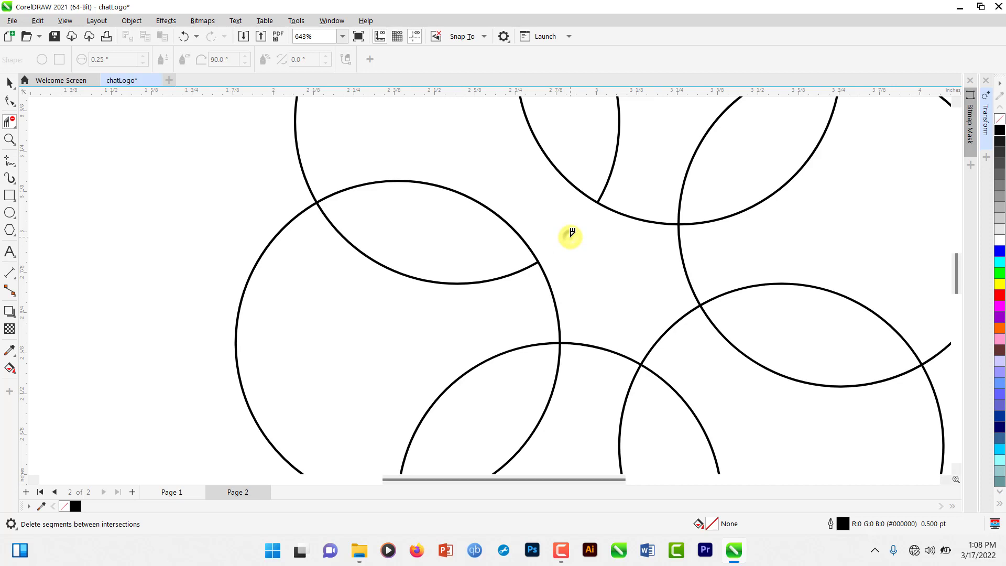
pyautogui.click(686, 258)
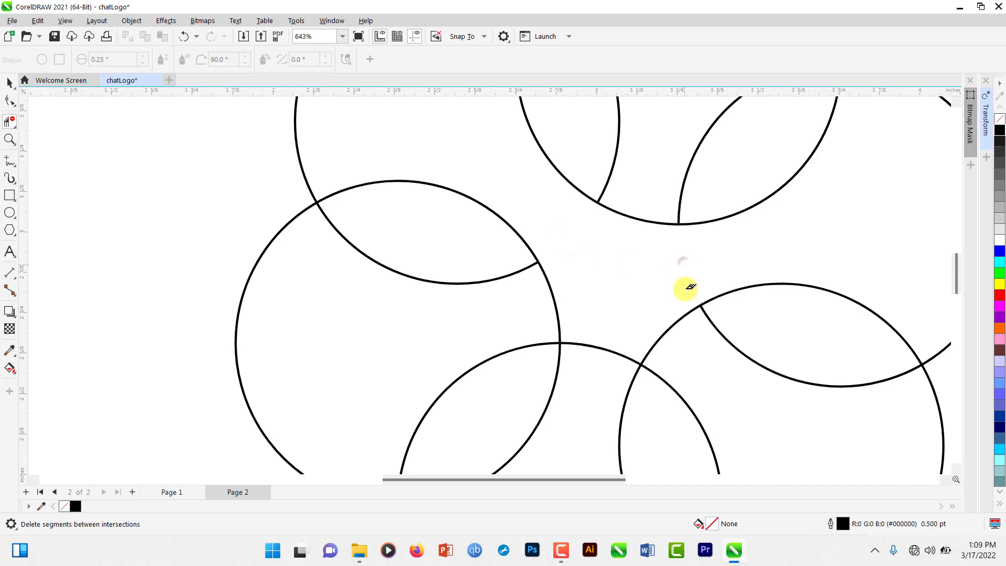
pyautogui.click(672, 323)
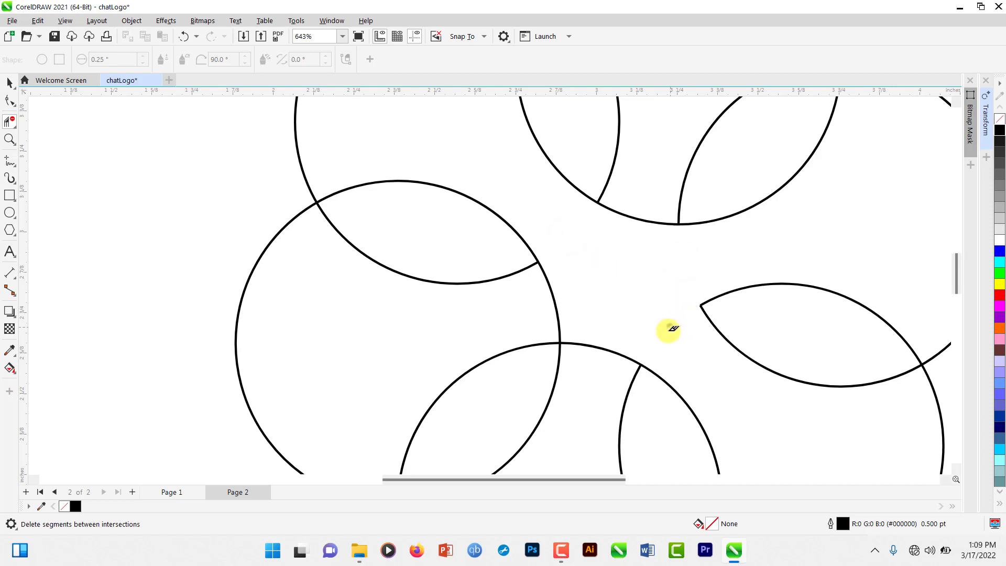
pyautogui.click(599, 342)
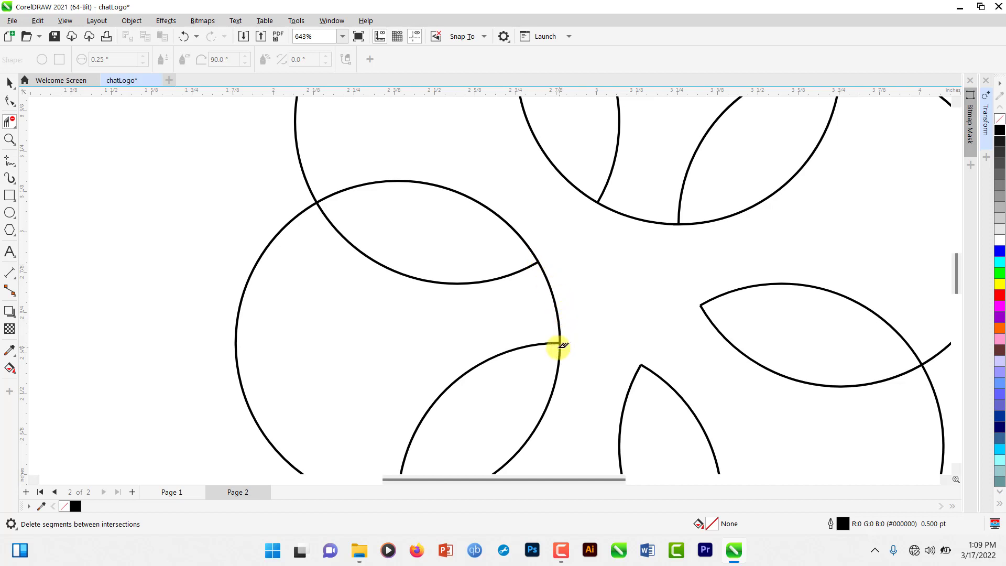
pyautogui.click(556, 294)
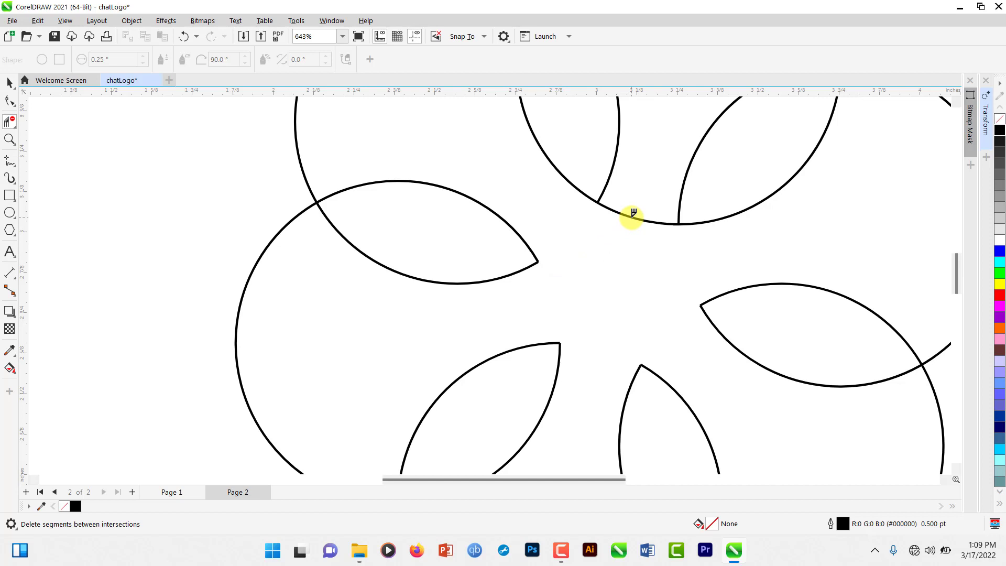
pyautogui.scroll(-6, 633, 213)
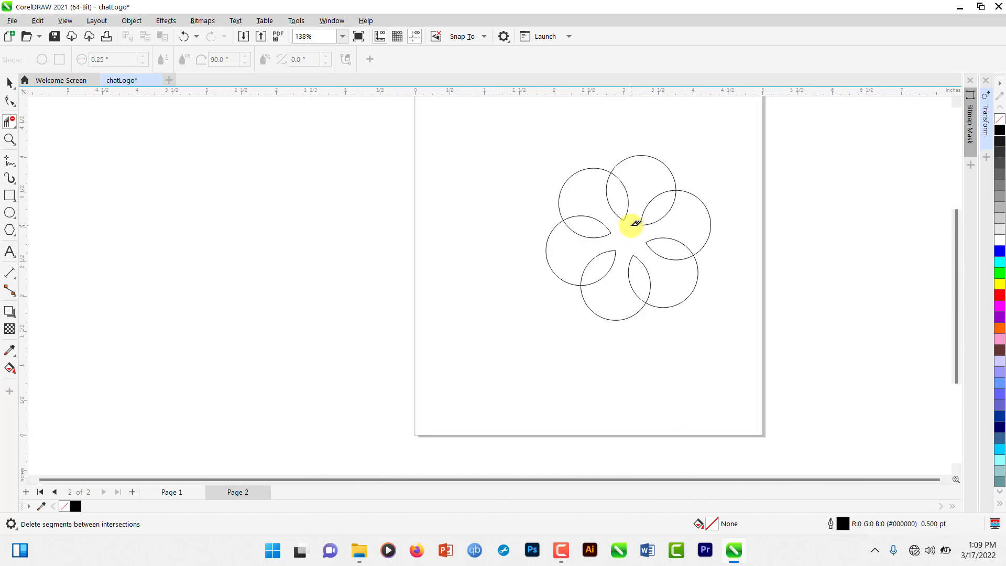
# Compare the trimmed ring of circles on Page 2 with the finished logo on Page 1
pyautogui.press('space')
pyautogui.click(167, 493)
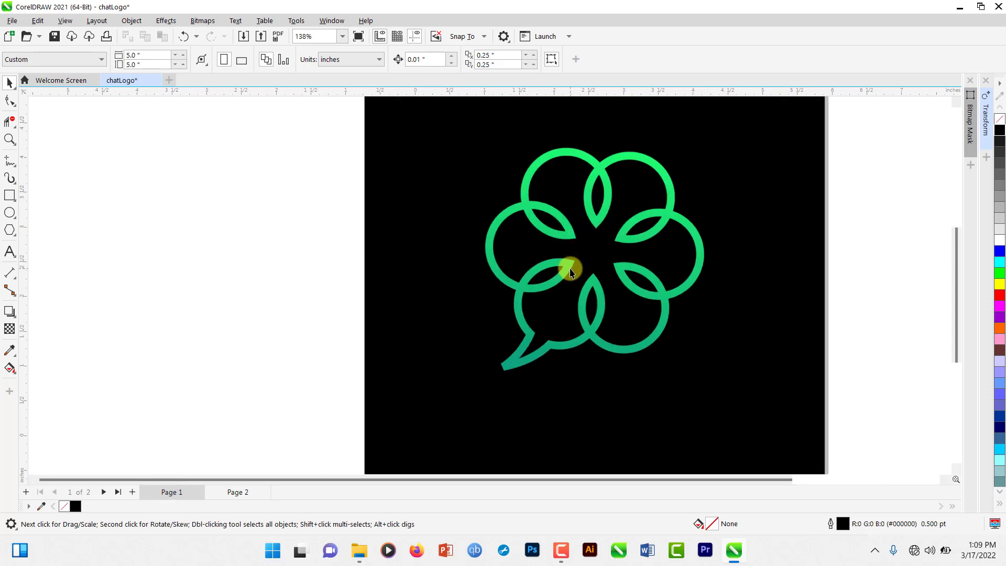
pyautogui.scroll(2, 570, 270)
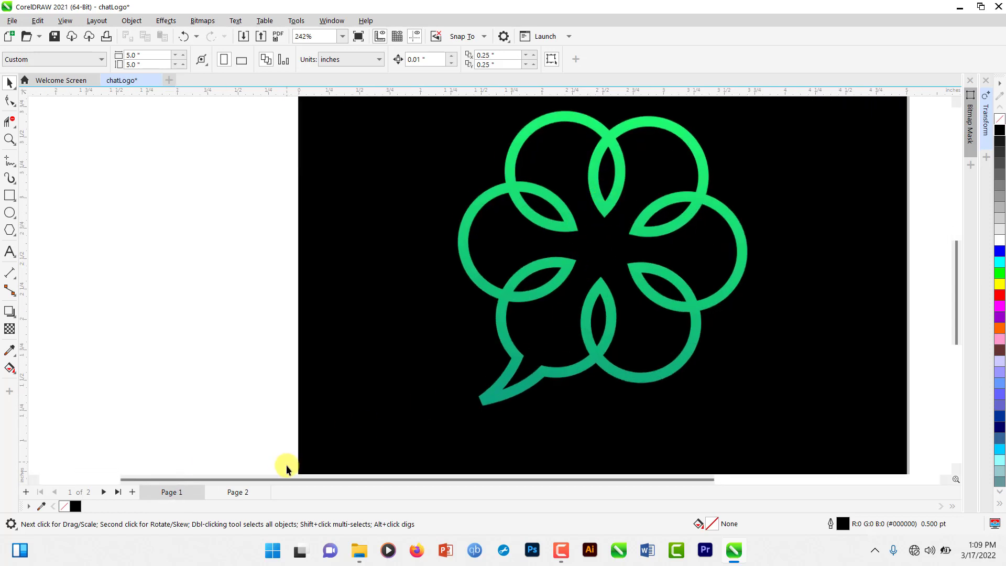
pyautogui.click(244, 493)
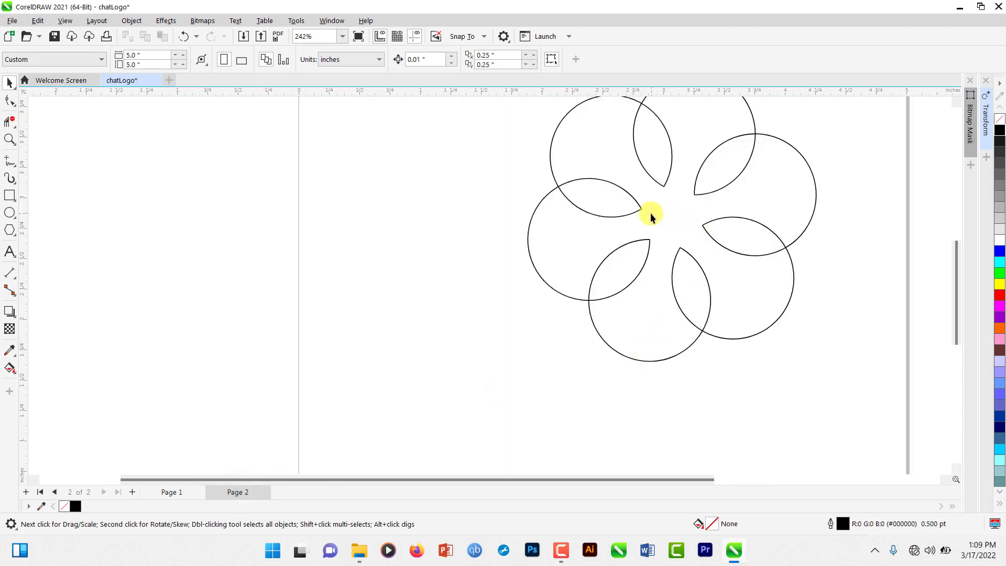
pyautogui.scroll(-2, 670, 272)
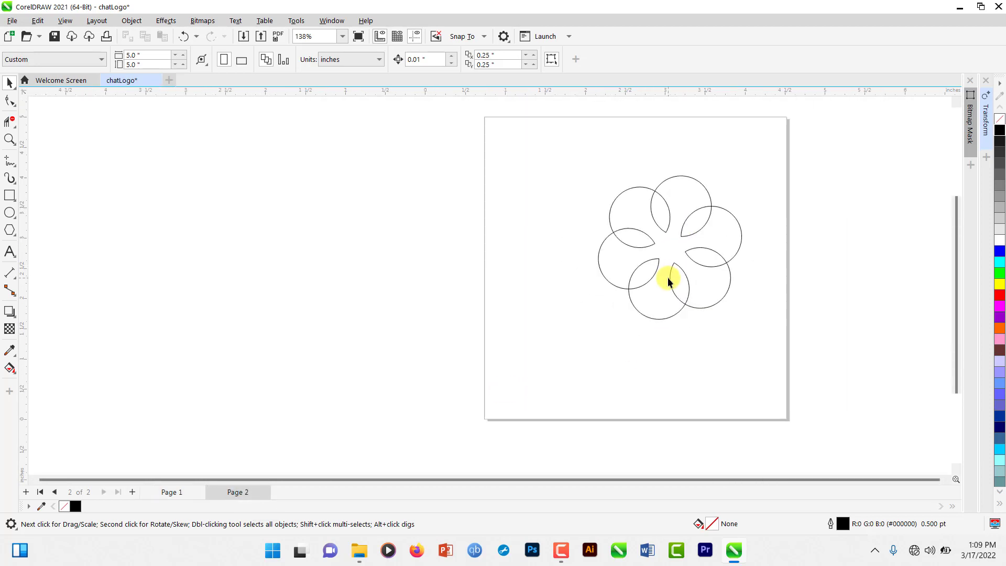
pyautogui.scroll(1, 664, 234)
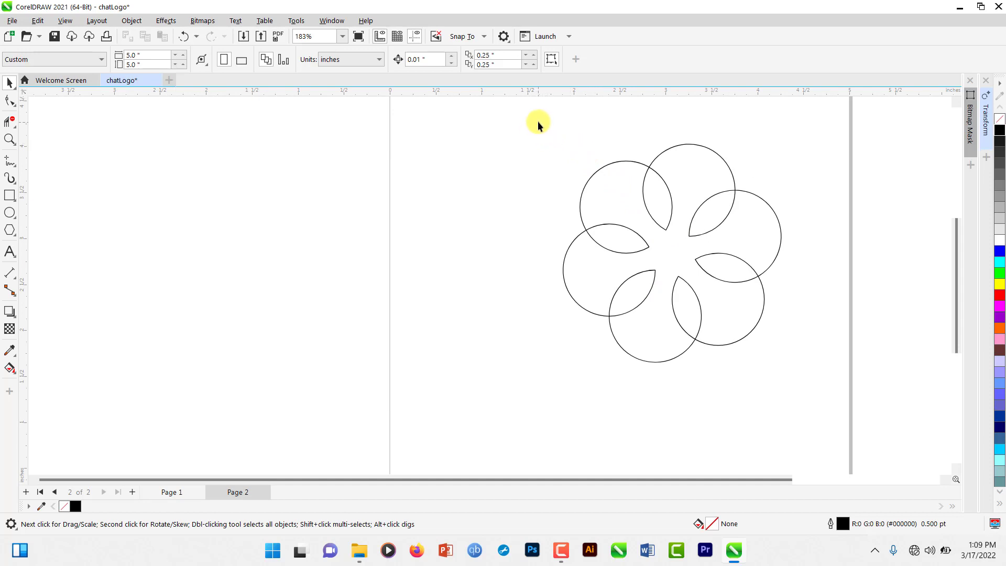
# Set the outline width of all six circles to 8 pt and move them to about X 2.17", Y 2.78"
pyautogui.moveTo(538, 117); pyautogui.dragTo(819, 399)
pyautogui.click(531, 62)
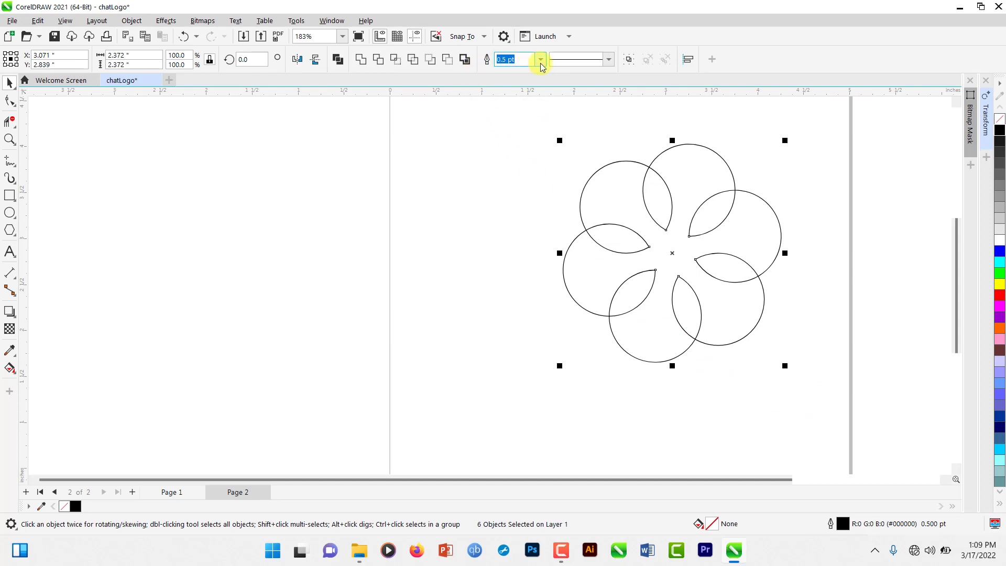
pyautogui.click(540, 61)
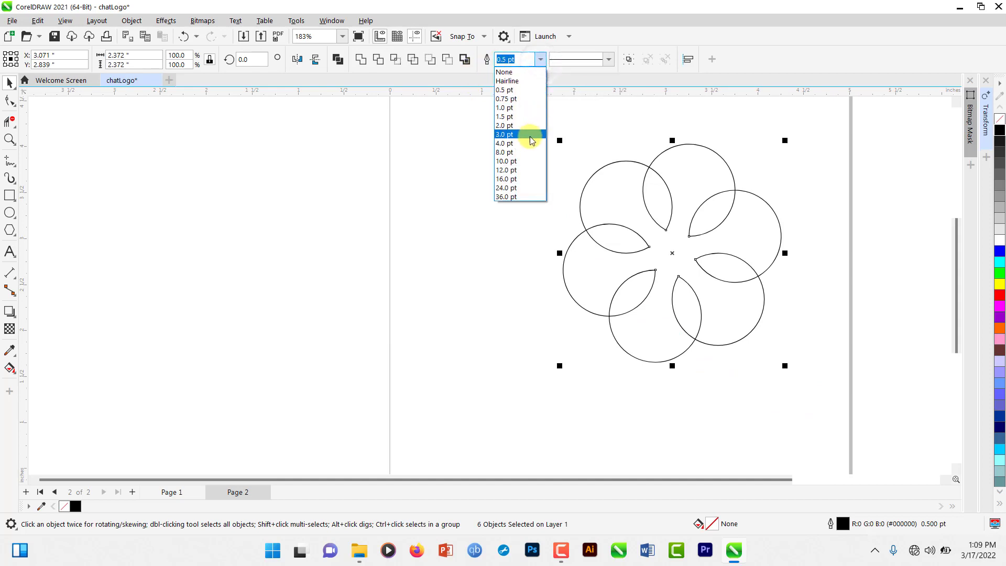
pyautogui.click(528, 152)
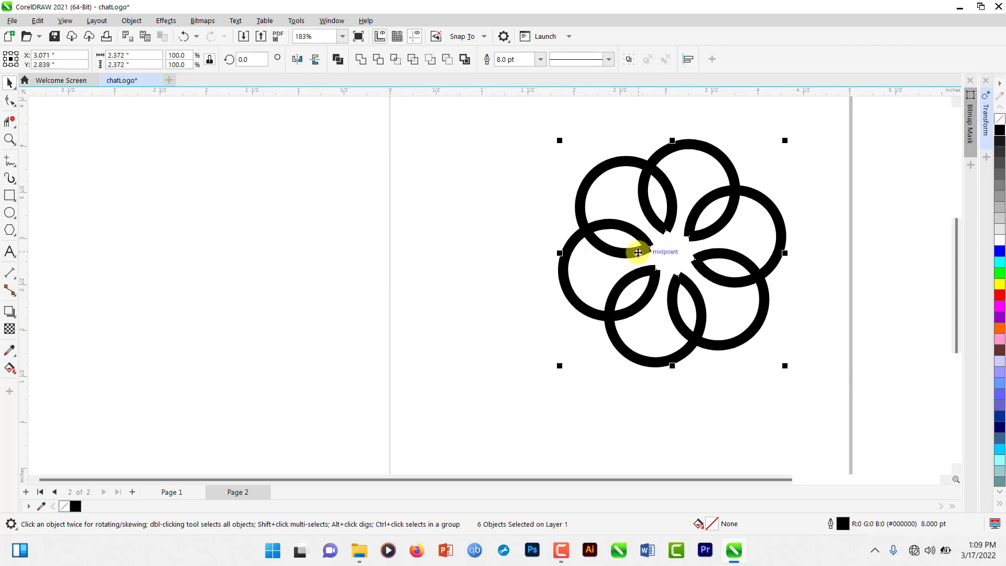
pyautogui.moveTo(637, 253); pyautogui.dragTo(554, 258)
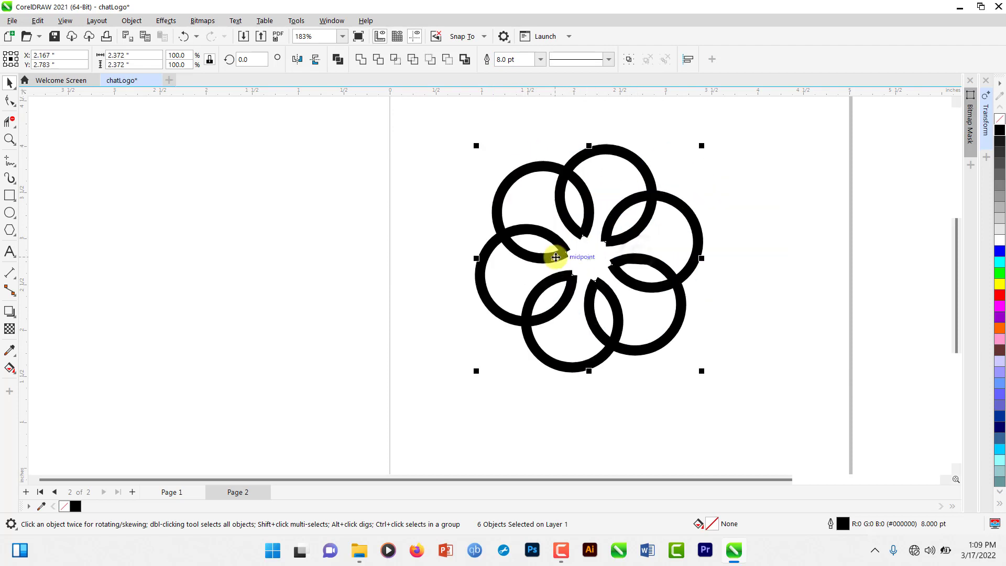
# Set the circles' outline width to 6 pt and compare the stroke weight with the logo on Page 1
pyautogui.click(496, 60)
pyautogui.write('6')
pyautogui.press('Return')
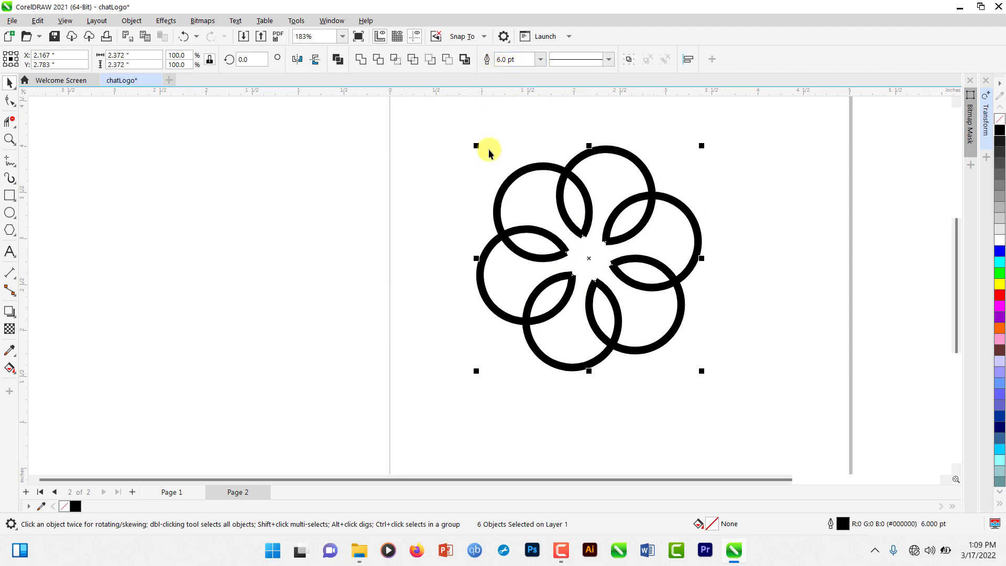
pyautogui.click(168, 491)
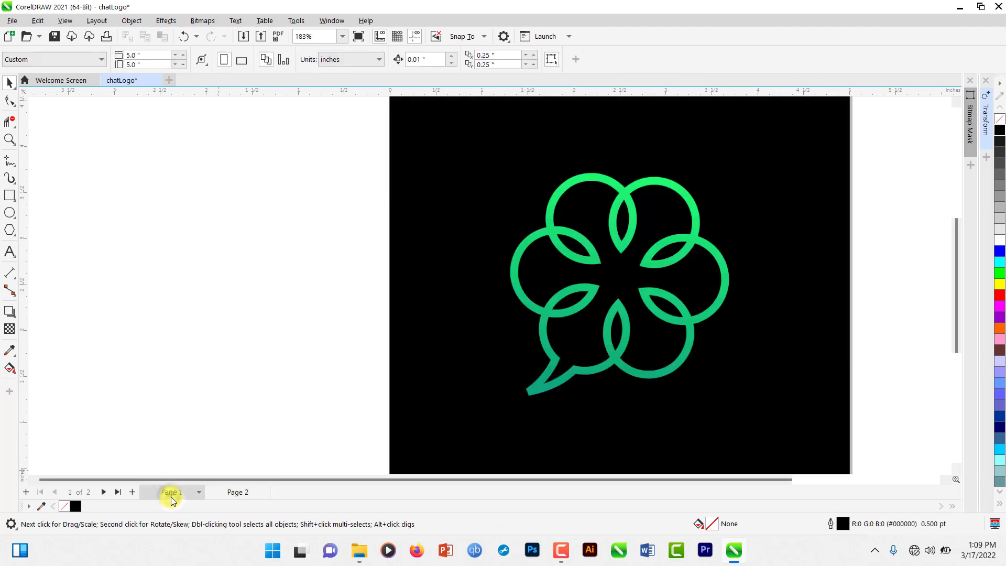
pyautogui.click(220, 494)
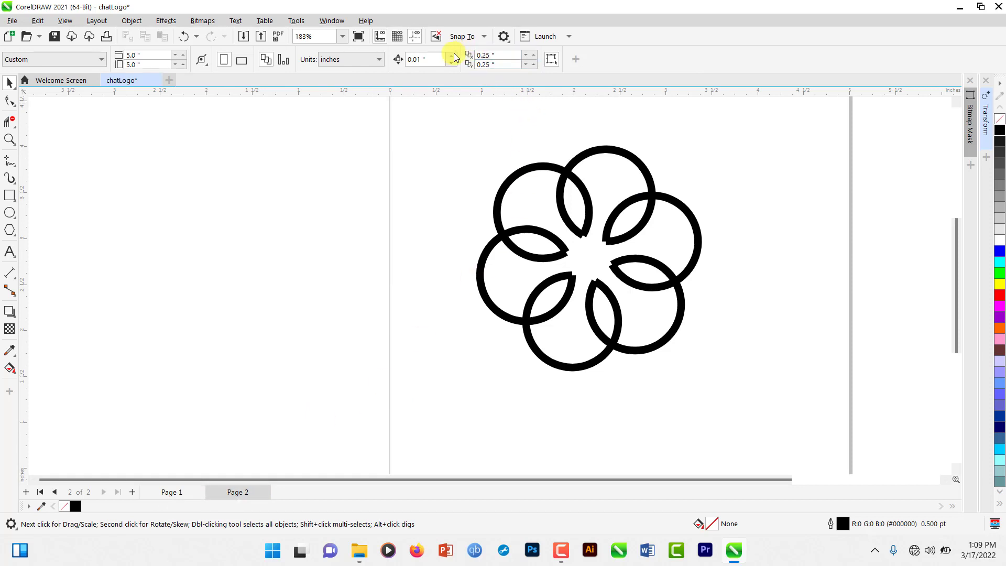
pyautogui.moveTo(574, 251); pyautogui.dragTo(766, 407)
pyautogui.click(429, 228)
# Examine up close how the stroke ends meet at the inner petal tips
pyautogui.scroll(2, 561, 254)
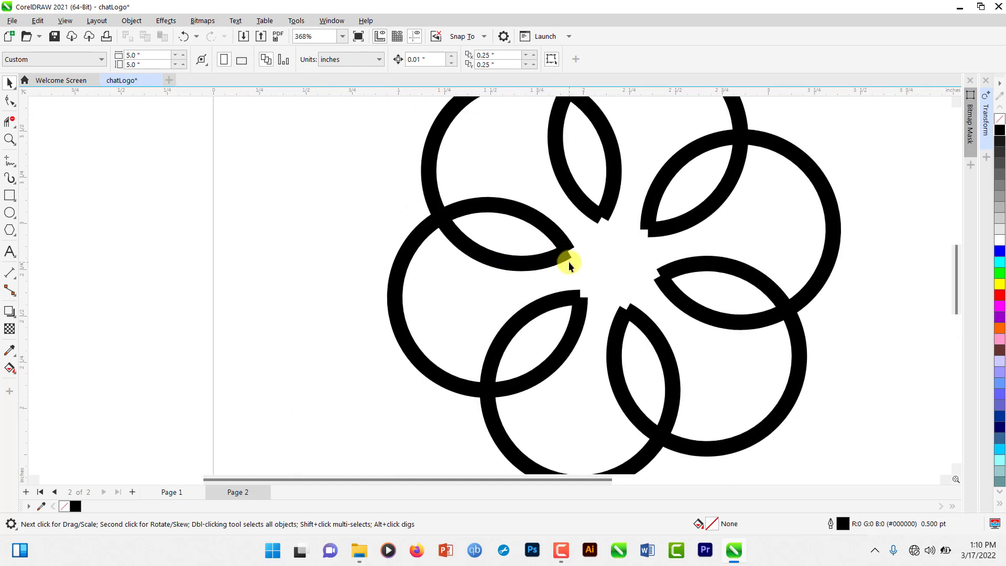
pyautogui.scroll(2, 564, 256)
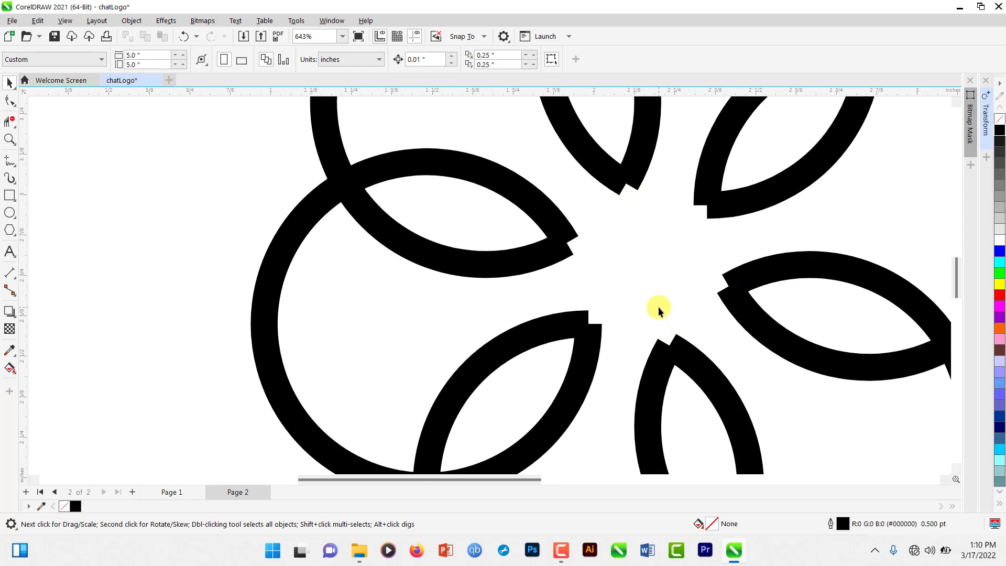
pyautogui.scroll(-4, 658, 306)
pyautogui.scroll(4, 602, 324)
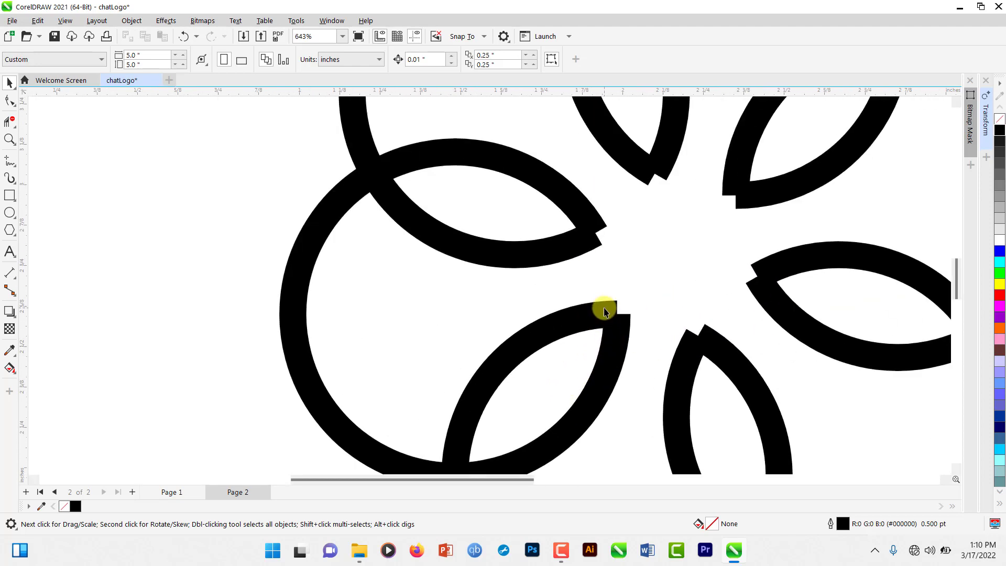
pyautogui.scroll(-3, 603, 314)
pyautogui.scroll(2, 596, 371)
pyautogui.scroll(2, 642, 267)
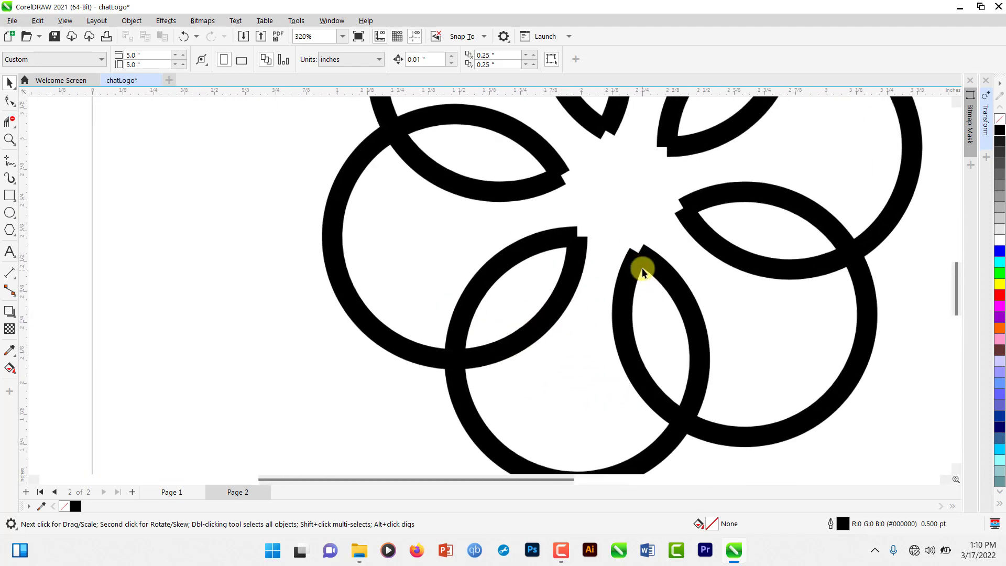
# Try moving the lowest circle out of the ring and undo the move
pyautogui.moveTo(657, 267); pyautogui.dragTo(410, 303)
pyautogui.hotkey('ctrl', 'z')
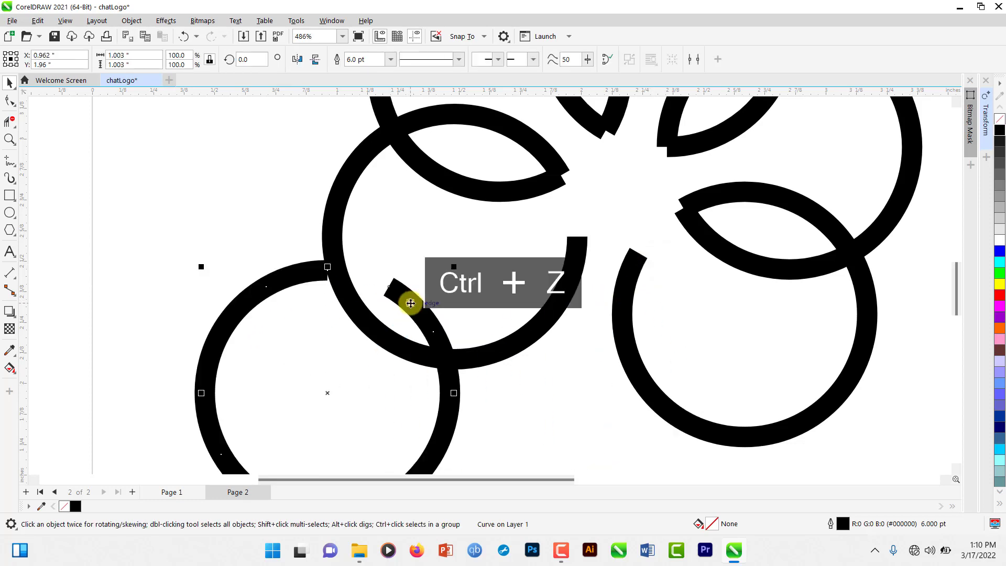
pyautogui.scroll(-2, 471, 309)
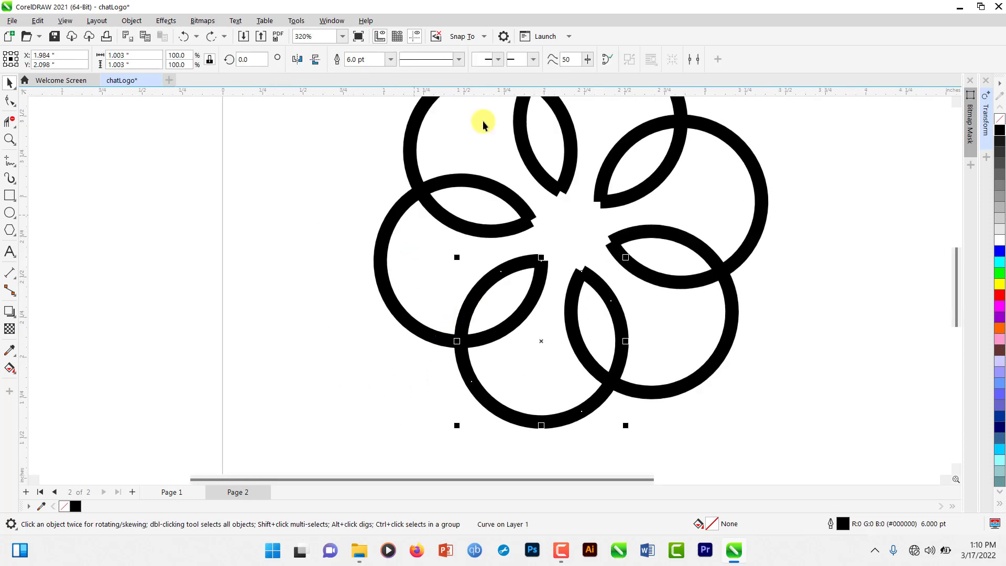
# Inspect the notched petal tips again and check whether the circles in the ring are separate objects
pyautogui.scroll(2, 562, 283)
pyautogui.scroll(2, 563, 282)
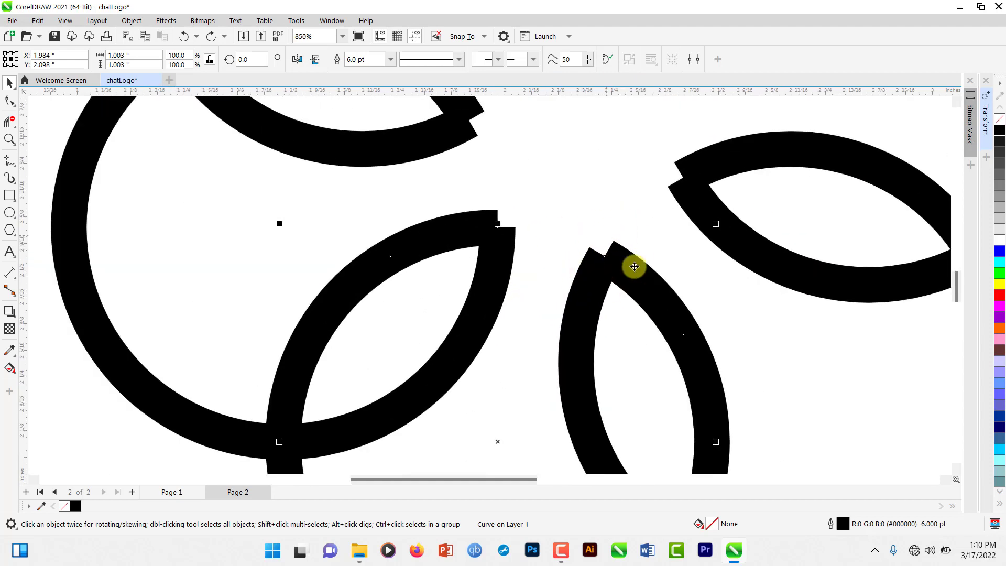
pyautogui.scroll(-6, 553, 249)
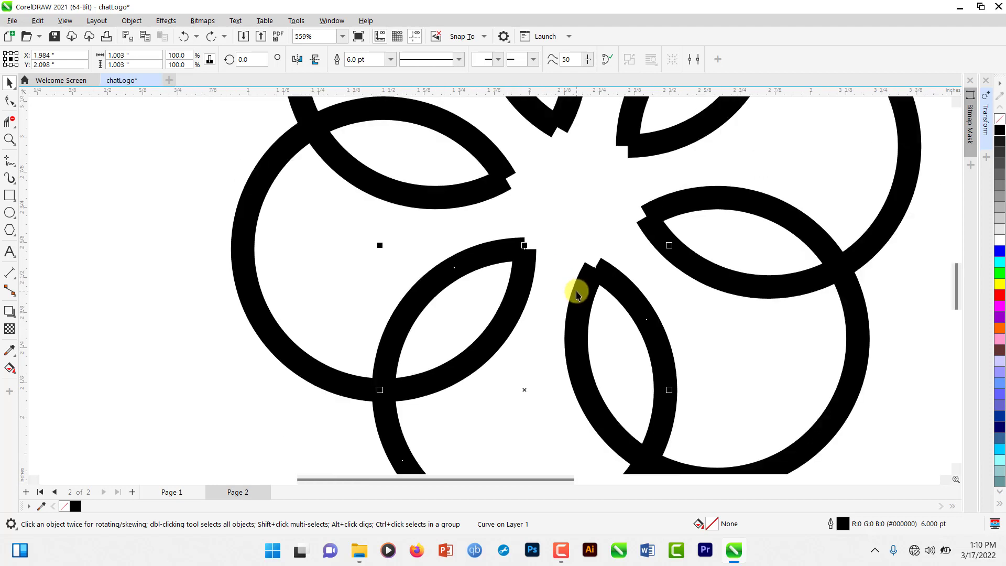
pyautogui.click(481, 251)
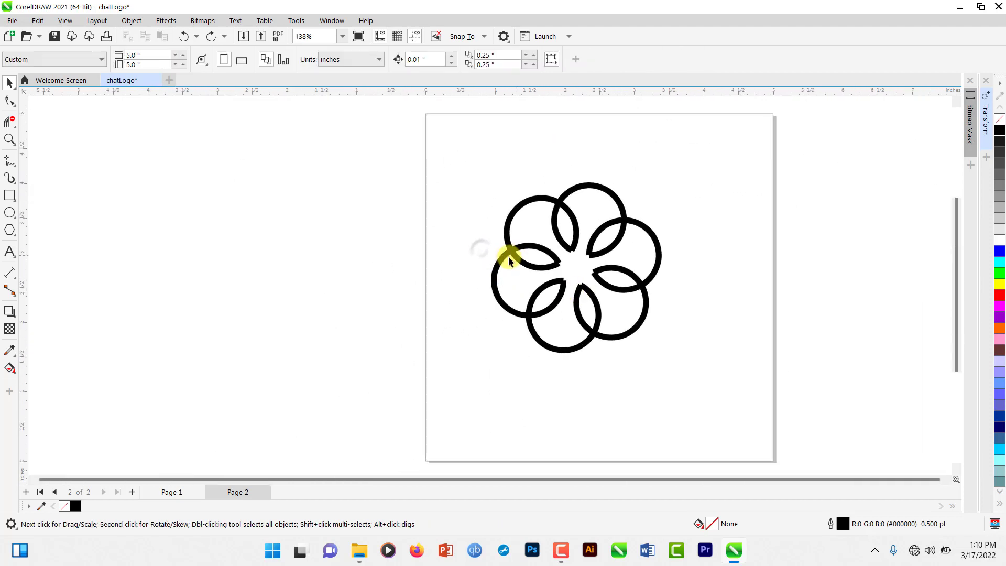
pyautogui.click(498, 267)
pyautogui.click(511, 219)
pyautogui.click(588, 186)
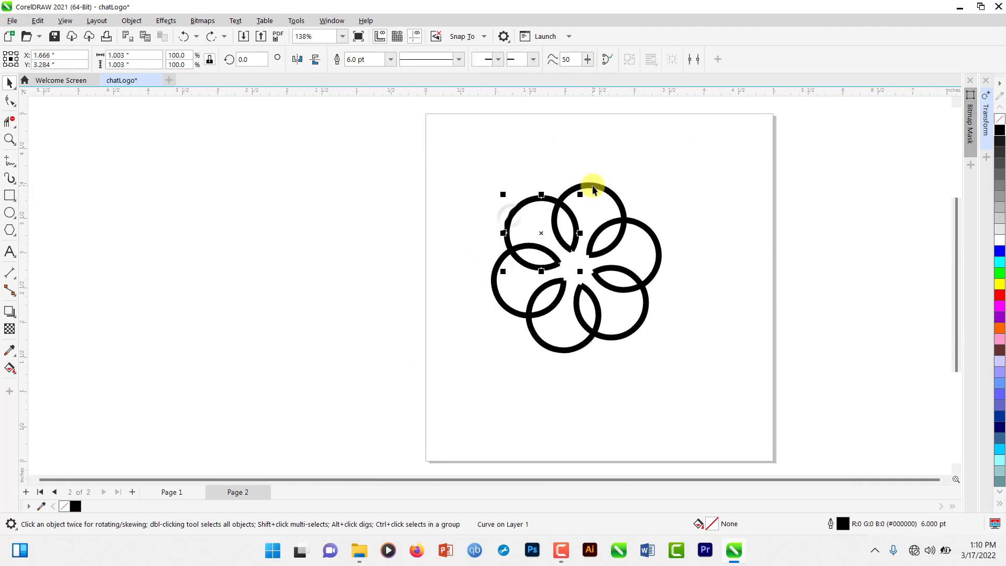
pyautogui.click(482, 182)
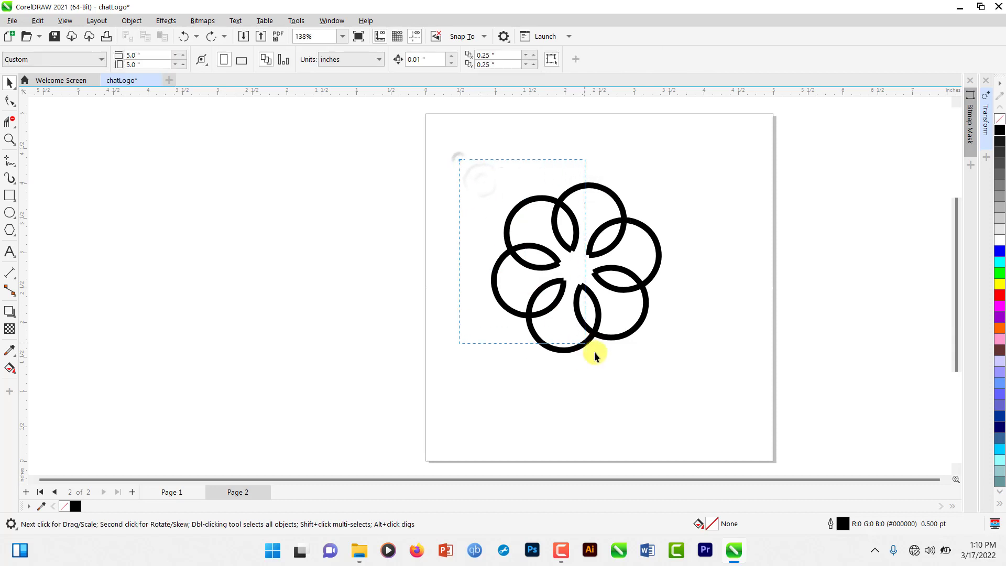
# Select all six trimmed circles and weld them into a single curve
pyautogui.moveTo(593, 351); pyautogui.dragTo(703, 388)
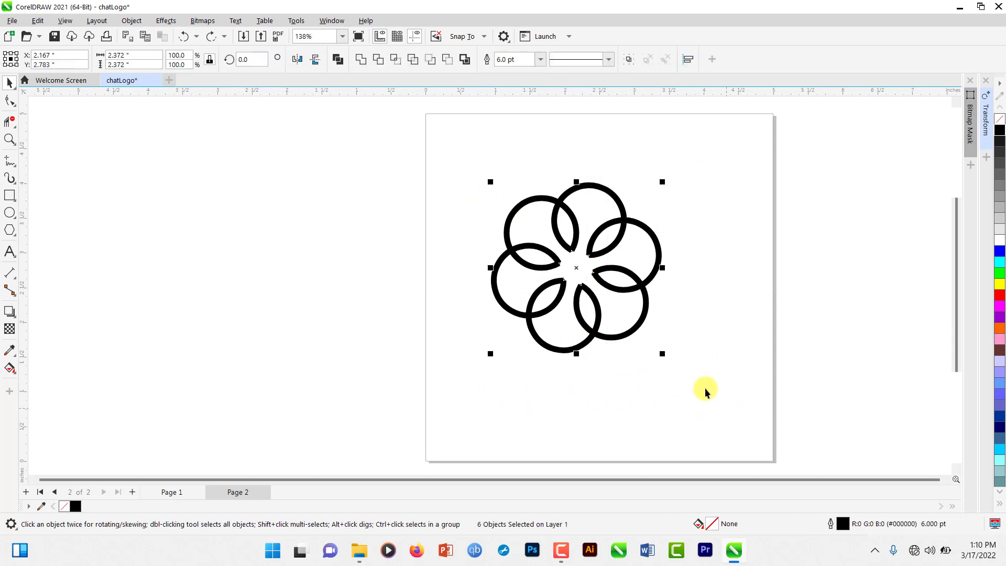
pyautogui.click(361, 61)
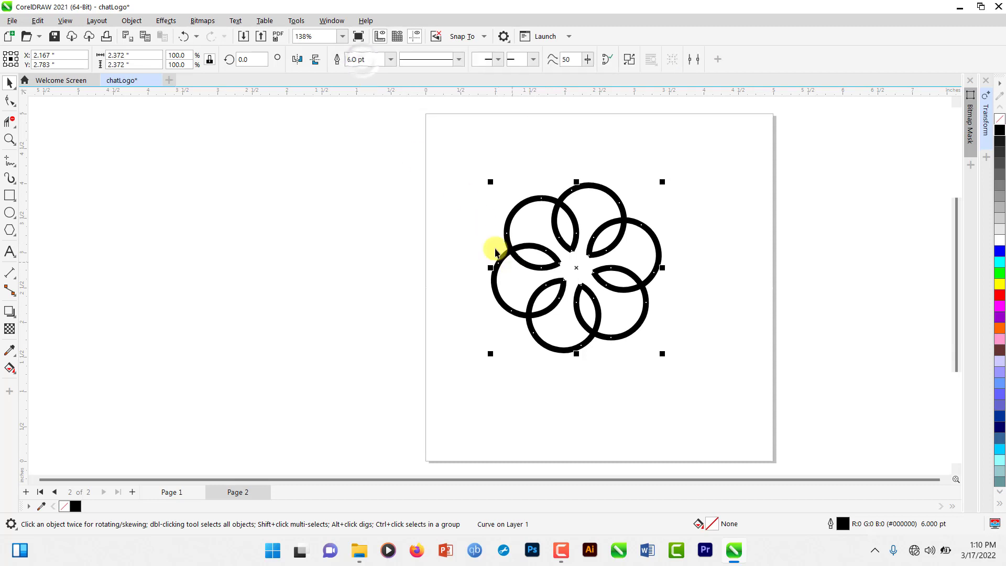
pyautogui.click(469, 225)
pyautogui.scroll(2, 529, 253)
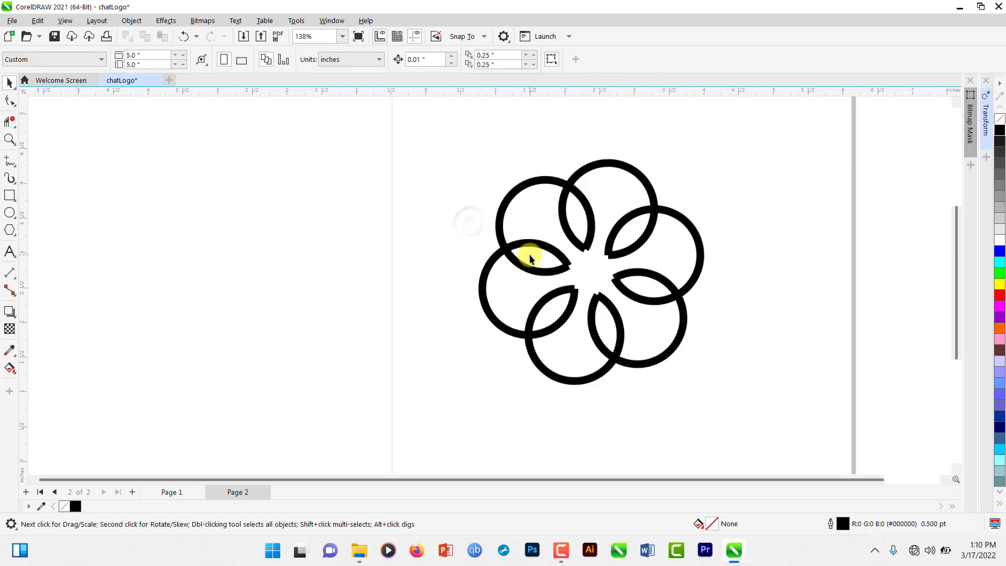
# Check whether the welded ring selects as one curve and examine the notched inner petal tips up close
pyautogui.click(532, 239)
pyautogui.scroll(-2, 526, 265)
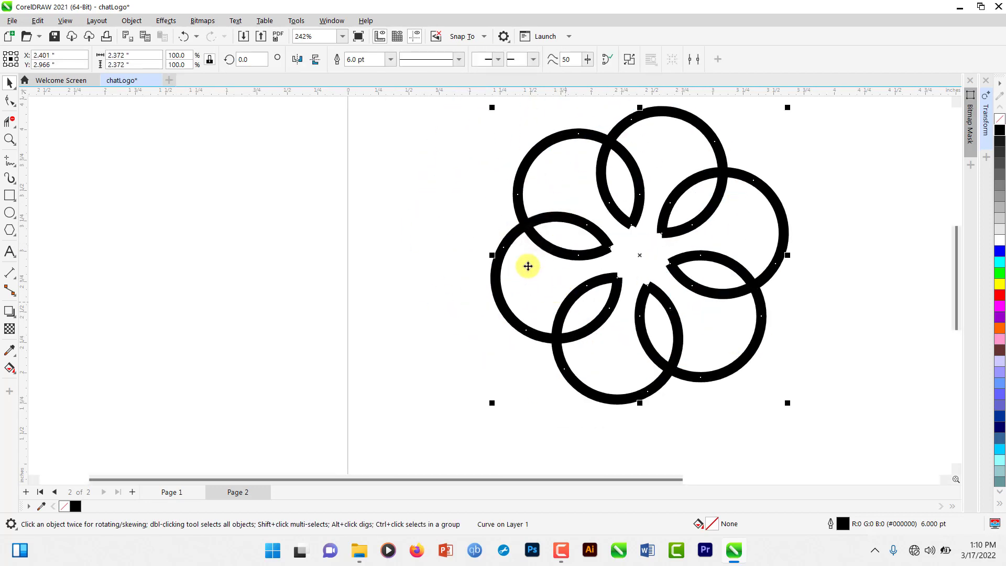
pyautogui.scroll(2, 572, 272)
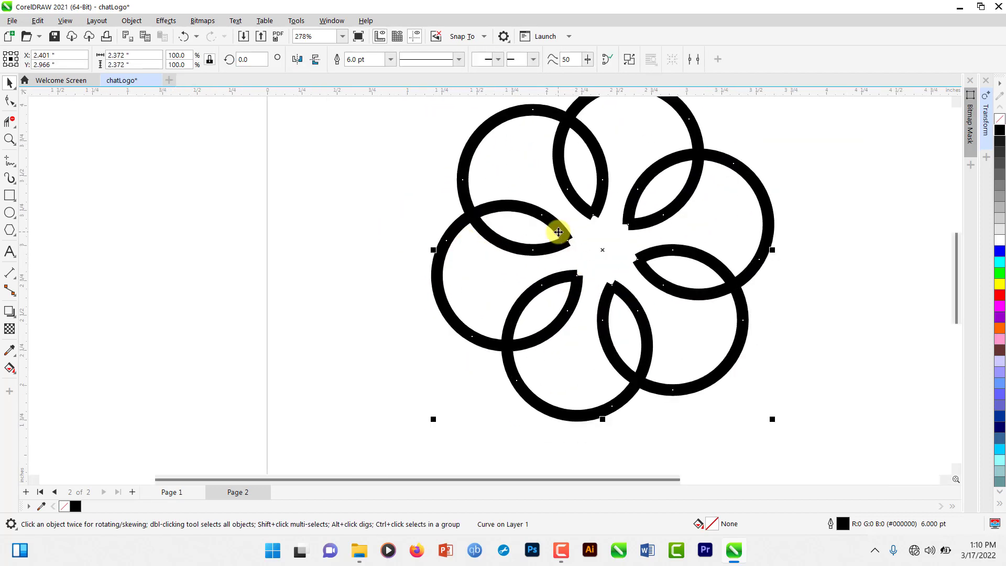
pyautogui.scroll(2, 558, 230)
pyautogui.scroll(1, 566, 243)
pyautogui.scroll(-4, 565, 243)
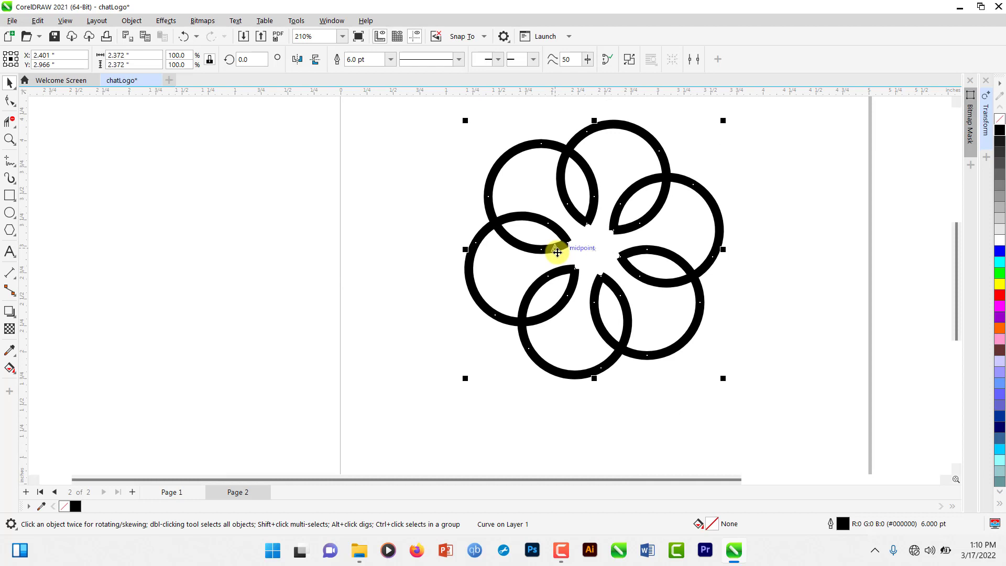
pyautogui.click(437, 221)
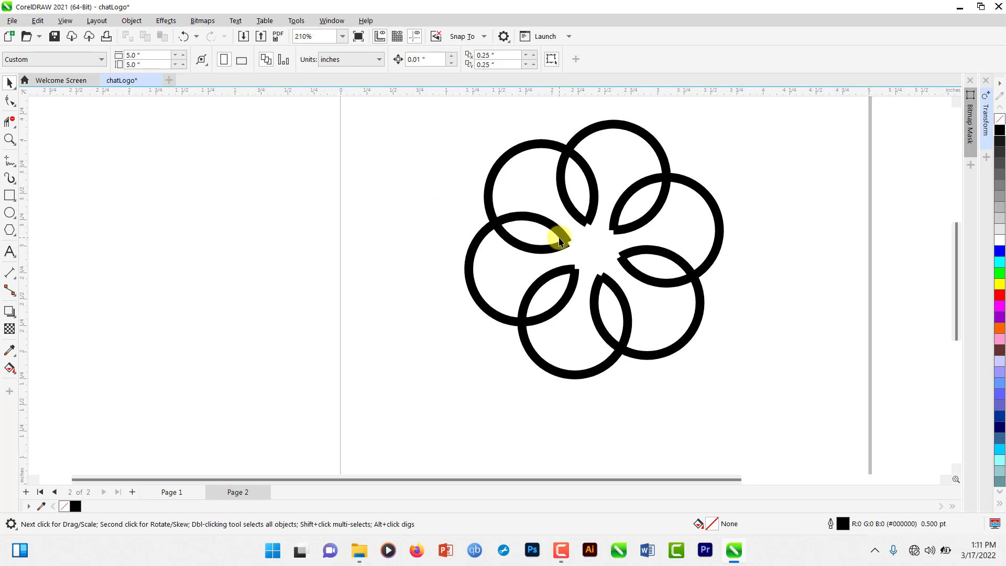
pyautogui.scroll(2, 576, 272)
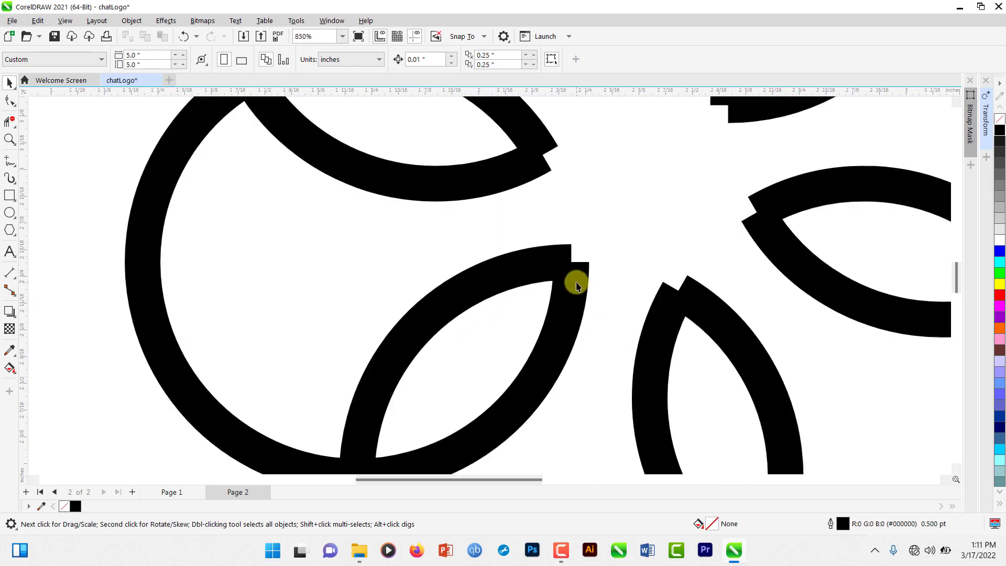
# Move the whole welded ring left to about X 1.592", Y 2.846"
pyautogui.click(577, 283)
pyautogui.scroll(-1, 576, 273)
pyautogui.scroll(-1, 575, 273)
pyautogui.moveTo(572, 281); pyautogui.dragTo(476, 292)
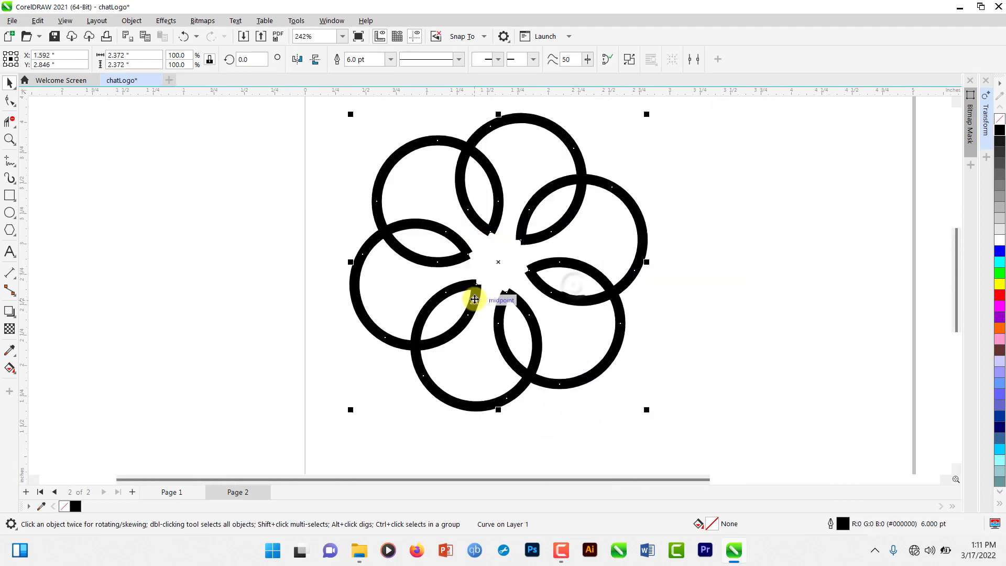
# Try pulling one end node away from the lower-left inner petal tip with the Shape tool, and undo the move
pyautogui.scroll(1, 477, 292)
pyautogui.scroll(3, 459, 275)
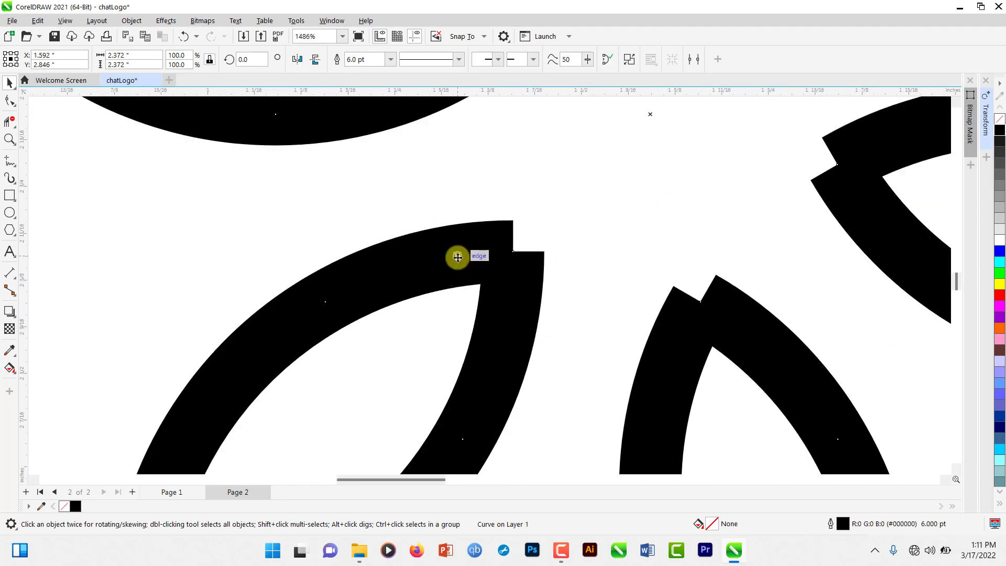
pyautogui.press('F10')
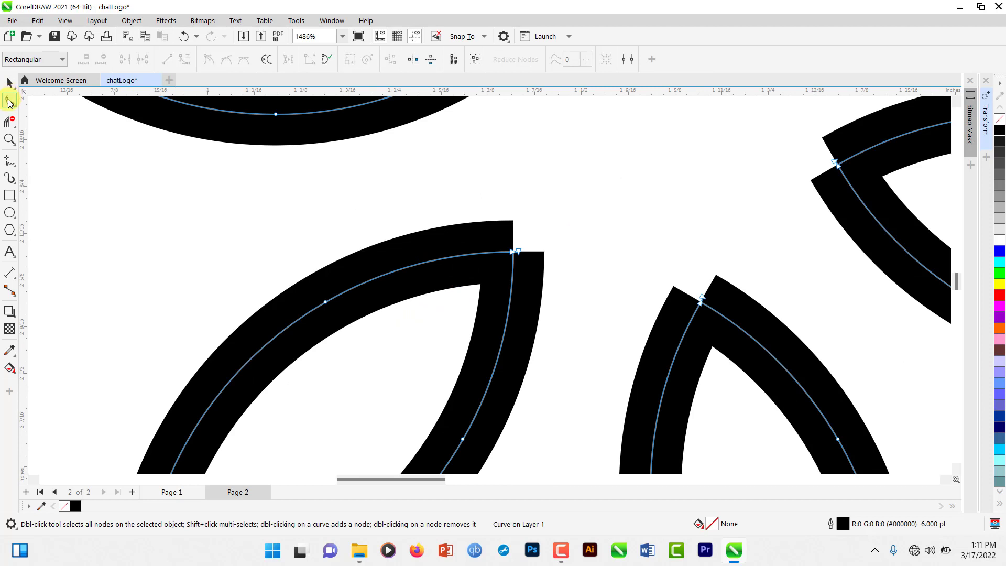
pyautogui.scroll(3, 501, 252)
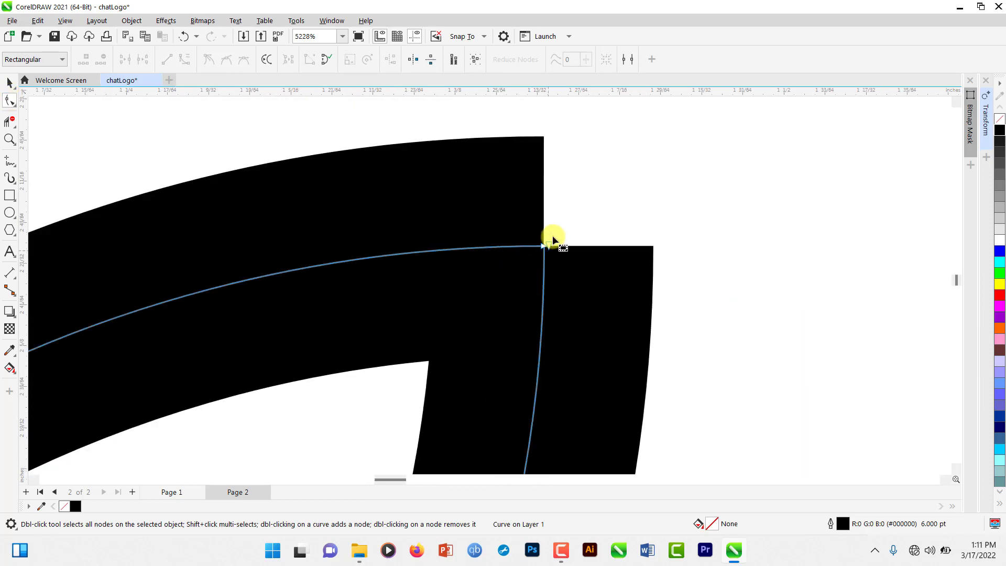
pyautogui.scroll(-4, 586, 259)
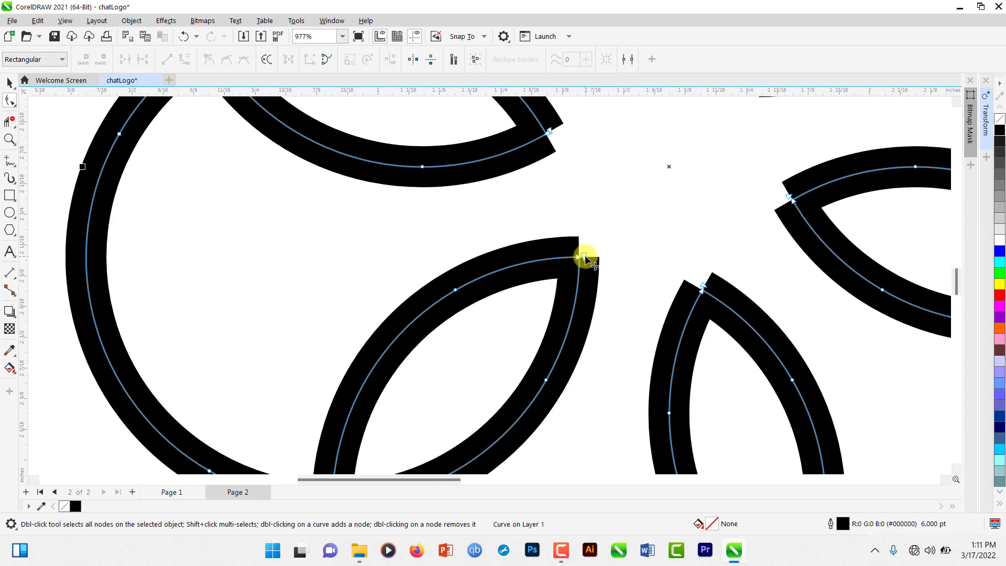
pyautogui.moveTo(586, 258); pyautogui.dragTo(641, 307)
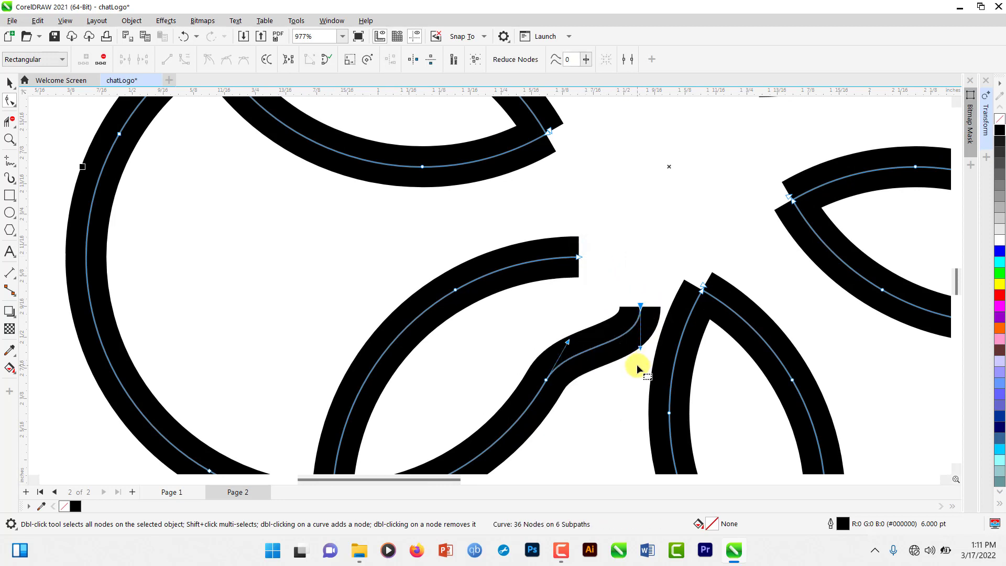
pyautogui.scroll(-4, 607, 309)
pyautogui.press('space')
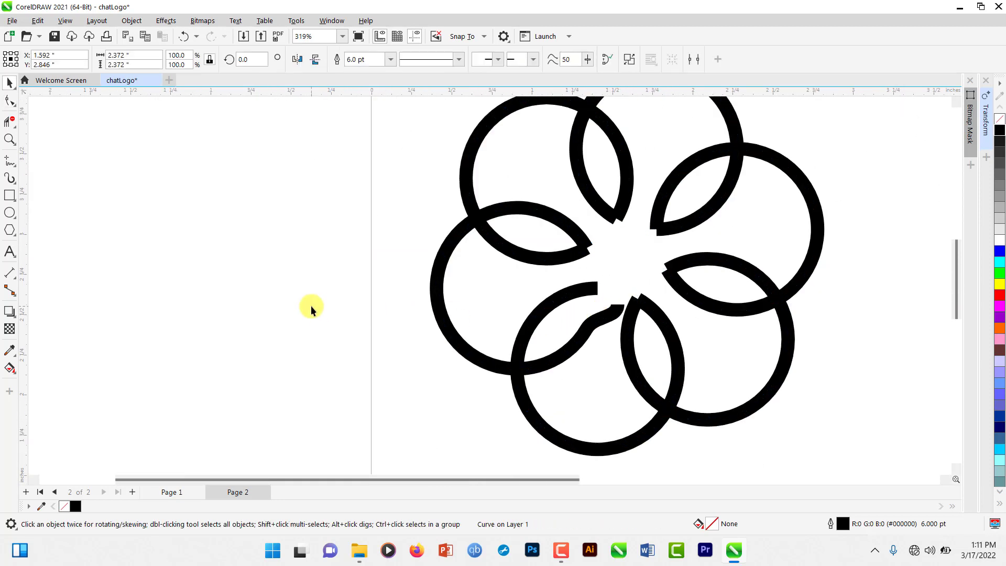
pyautogui.click(310, 306)
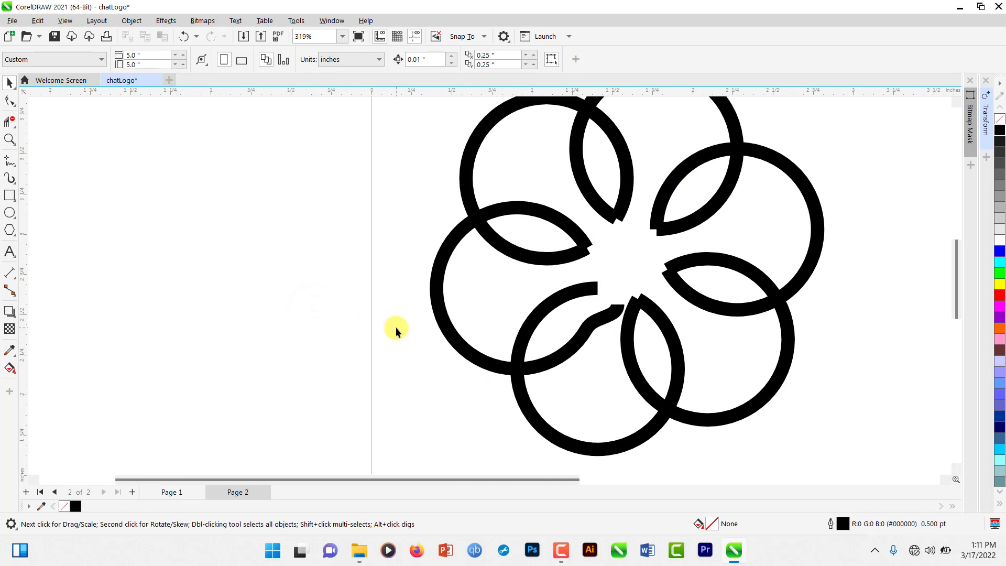
pyautogui.hotkey('ctrl', 'z')
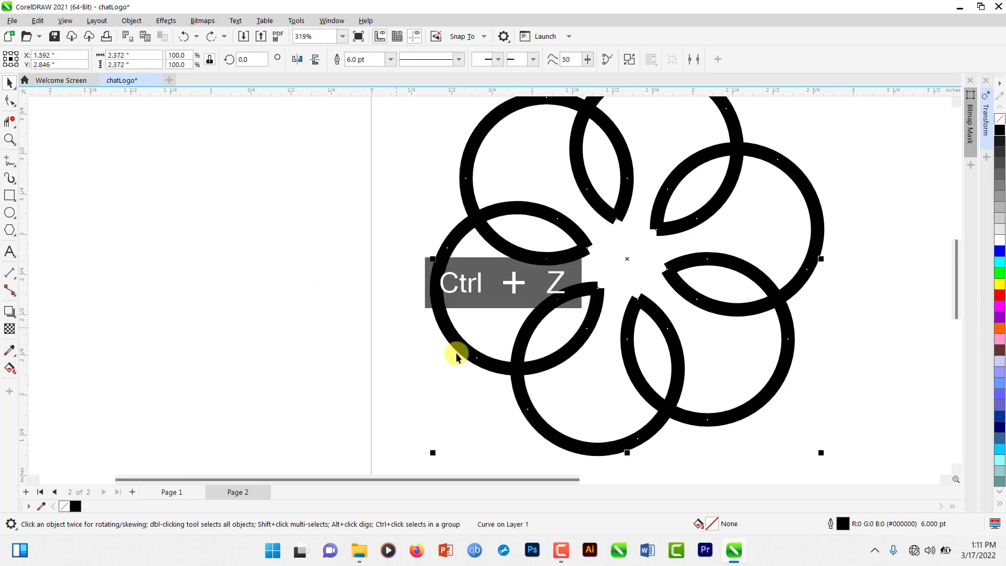
pyautogui.click(398, 333)
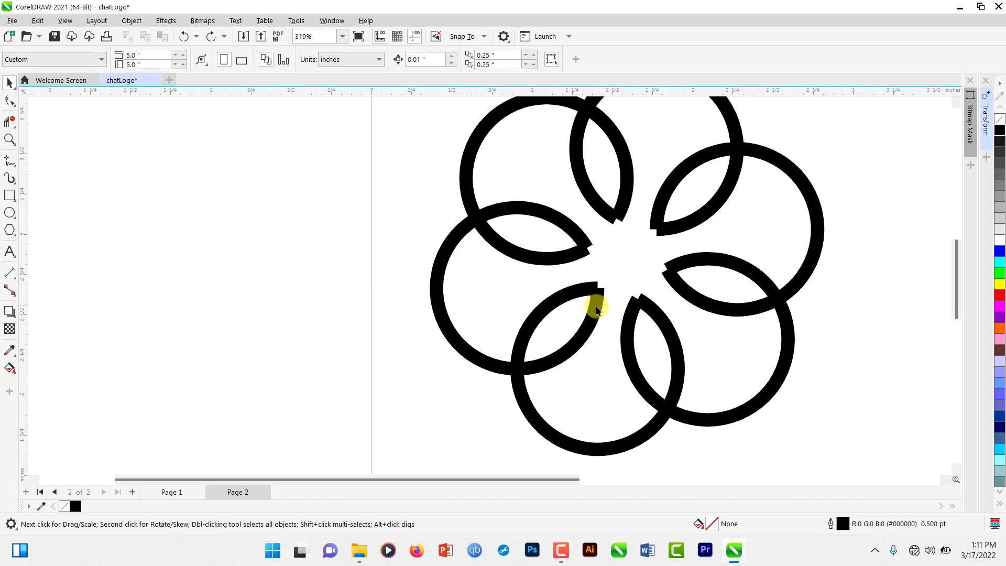
# Join the two overlapping end nodes at the lower-left inner petal tip
pyautogui.click(11, 100)
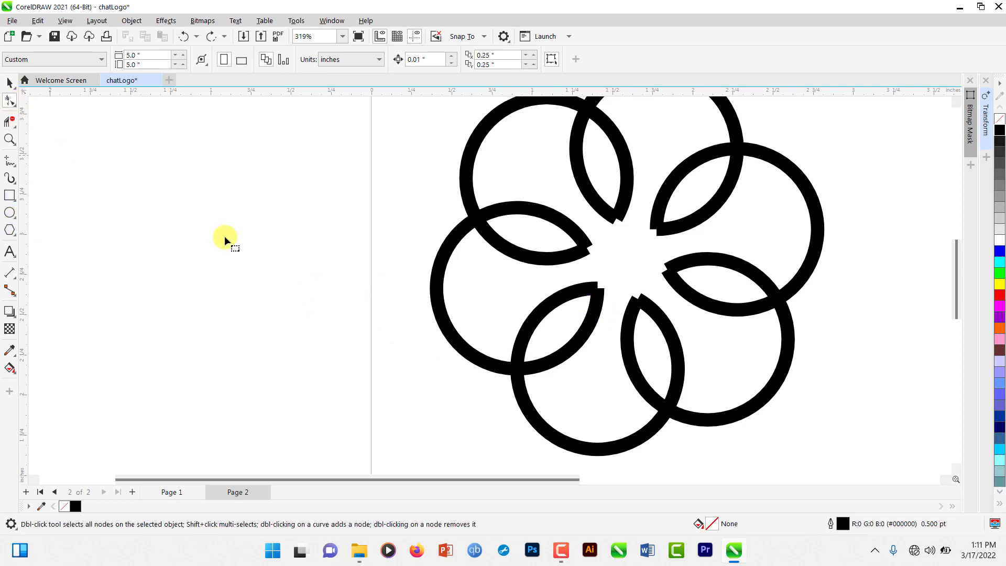
pyautogui.click(585, 288)
pyautogui.scroll(4, 585, 288)
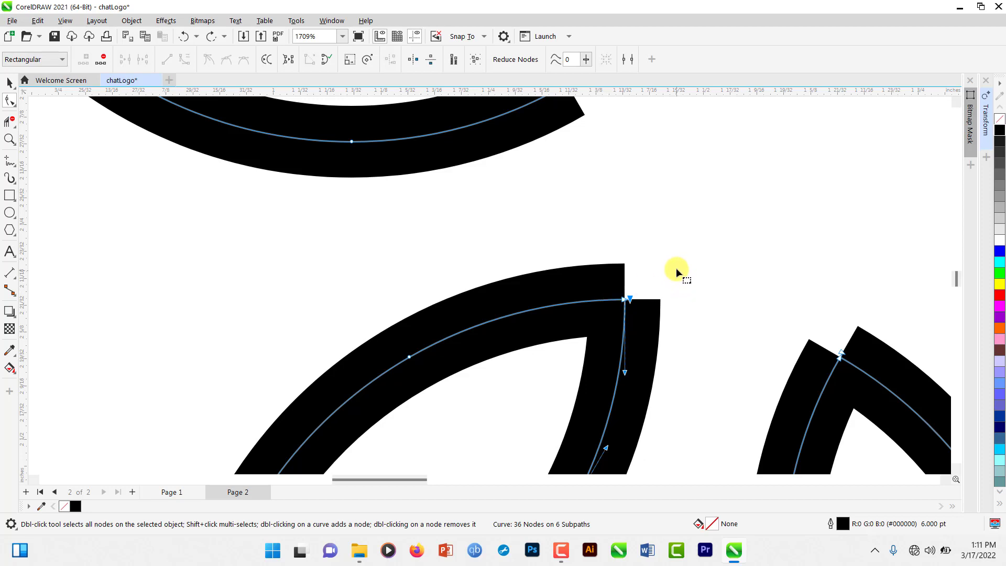
pyautogui.moveTo(676, 269); pyautogui.dragTo(602, 320)
pyautogui.rightClick(622, 299)
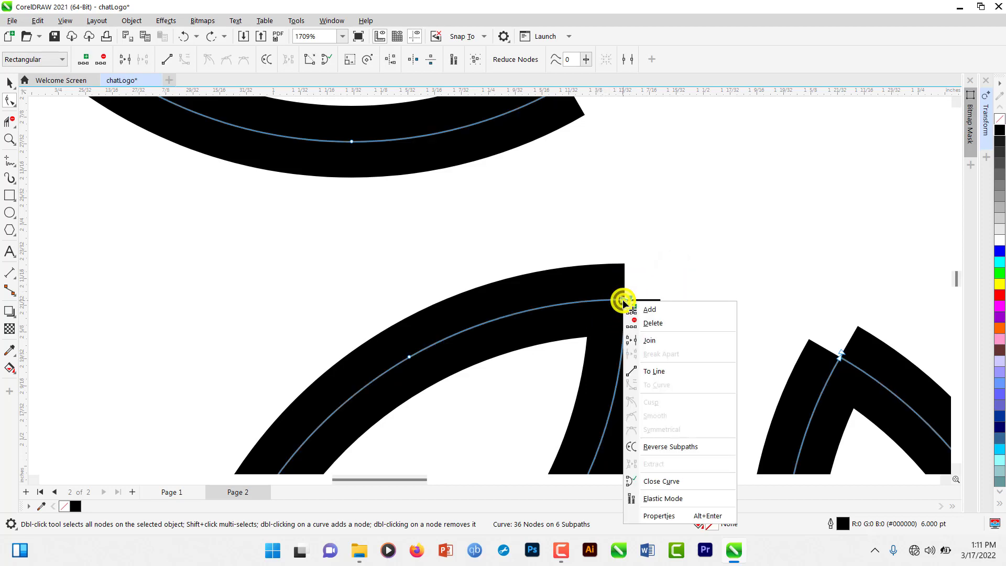
pyautogui.click(649, 336)
pyautogui.scroll(-2, 556, 306)
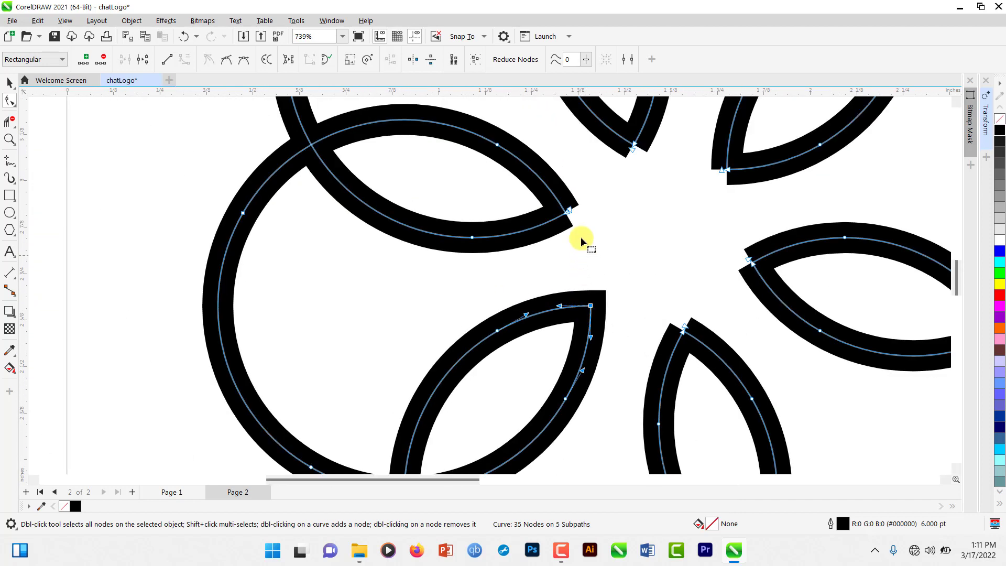
# Join the overlapping end nodes at the left inner petal tip and at the upper inner petal tip
pyautogui.moveTo(537, 236); pyautogui.dragTo(540, 239)
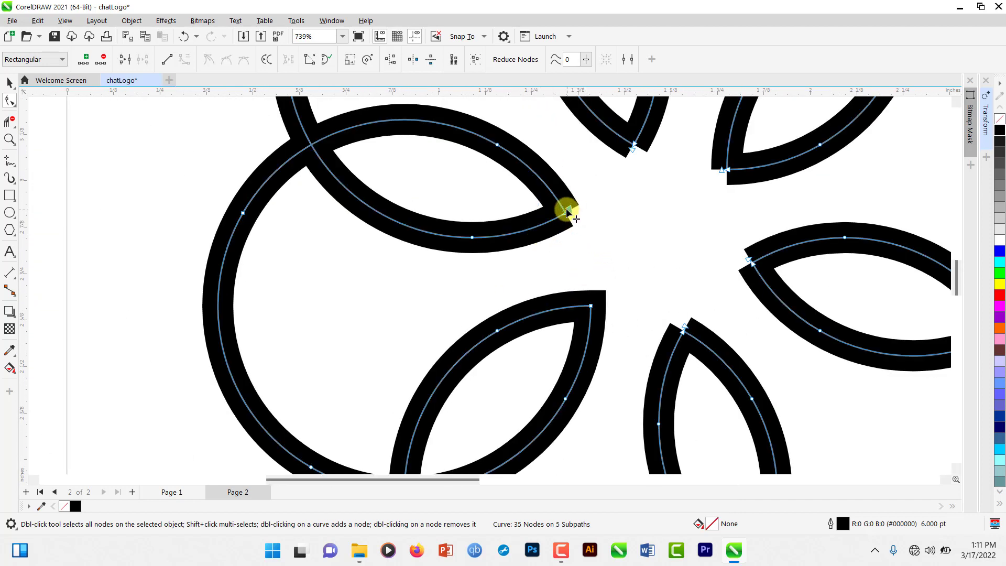
pyautogui.rightClick(567, 209)
pyautogui.click(592, 248)
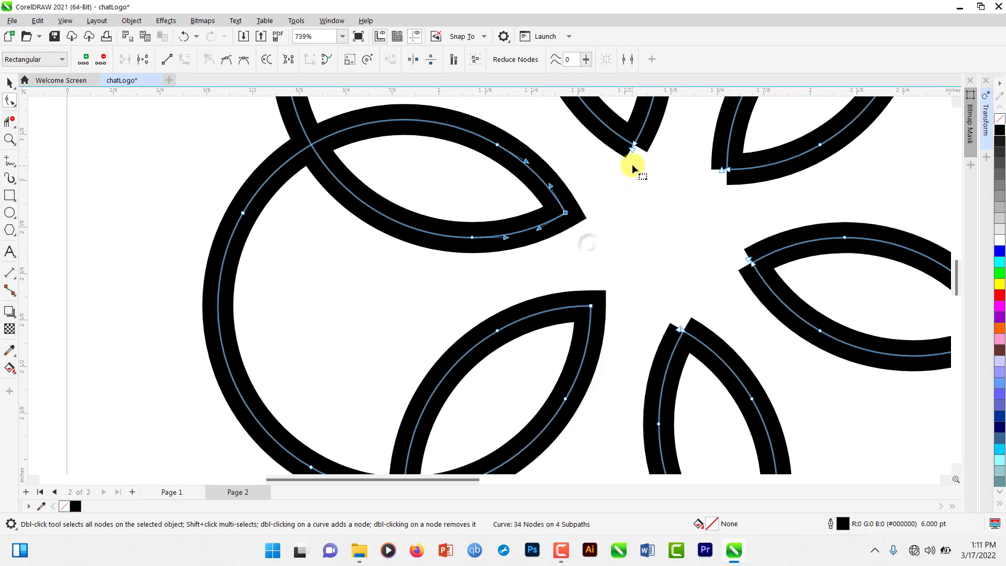
pyautogui.click(622, 166)
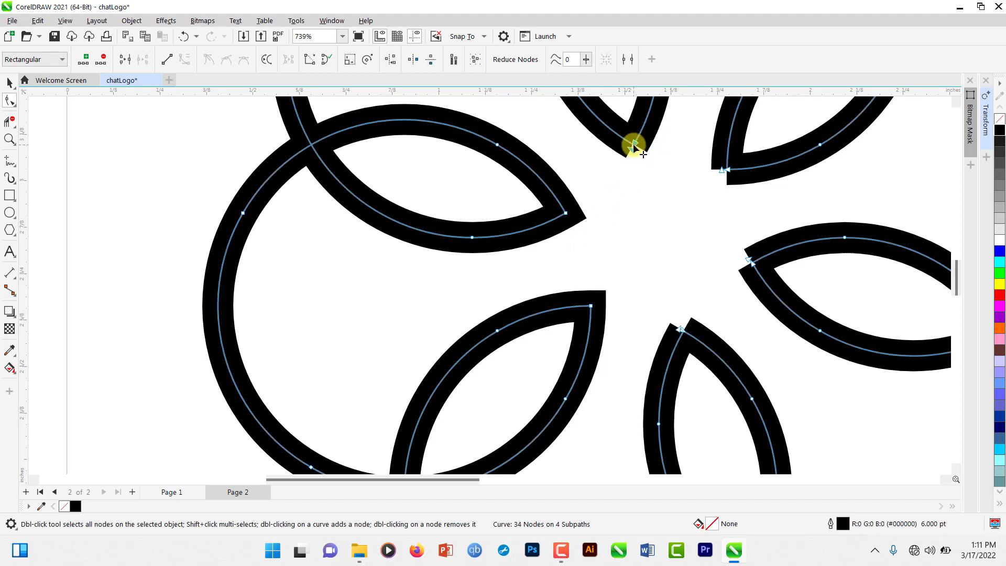
pyautogui.rightClick(636, 145)
pyautogui.click(670, 194)
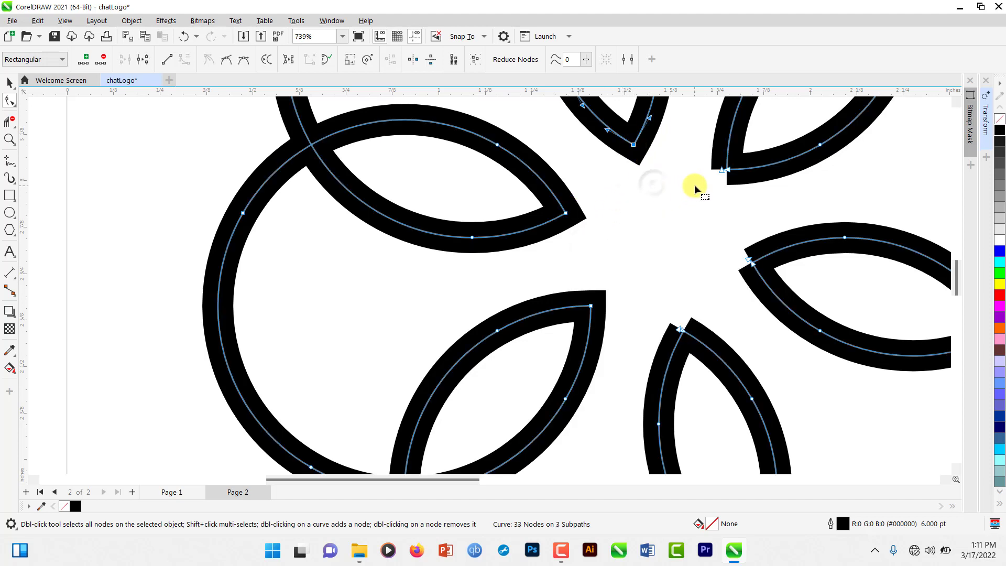
# Join the overlapping end nodes at the upper-right inner petal tip and at the right inner petal tip
pyautogui.moveTo(697, 188); pyautogui.dragTo(740, 158)
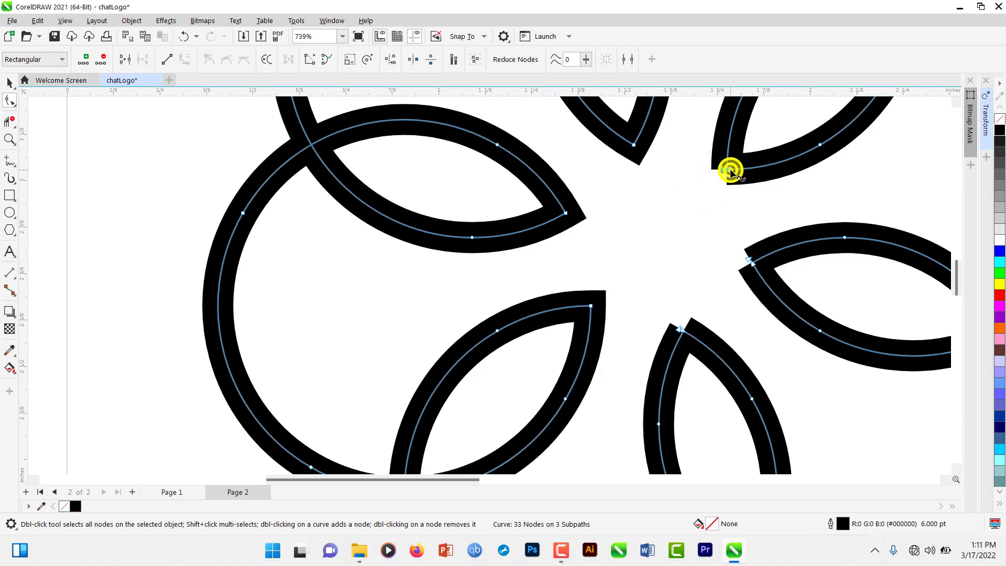
pyautogui.rightClick(731, 172)
pyautogui.click(769, 222)
pyautogui.click(725, 246)
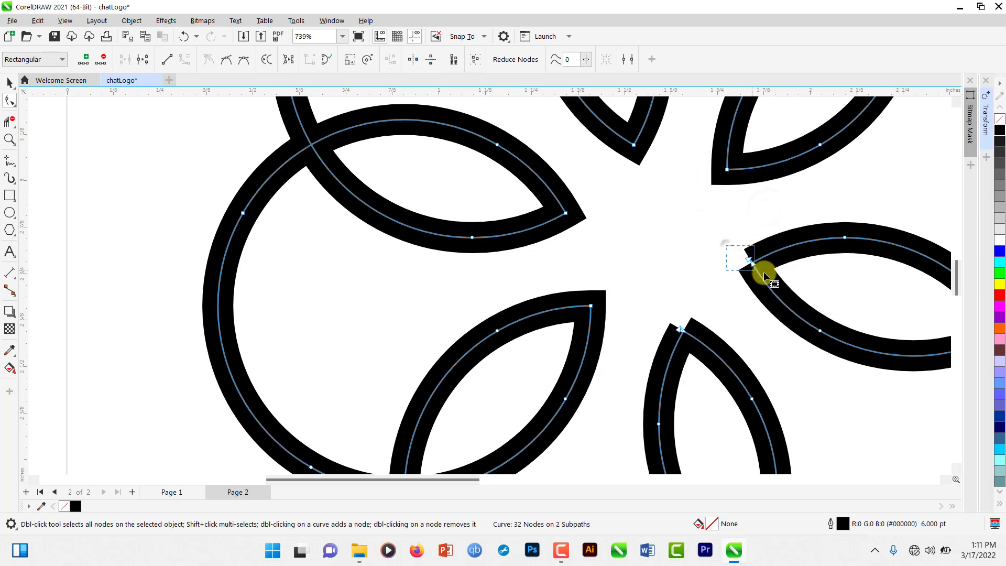
pyautogui.rightClick(749, 261)
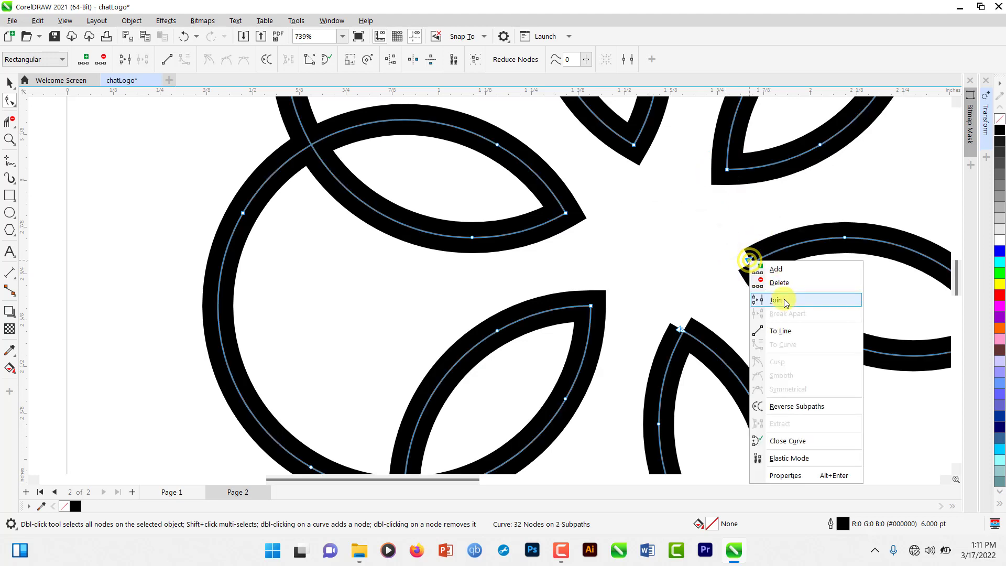
pyautogui.click(775, 296)
# Join the overlapping end nodes at the remaining lower inner petal tip and return to the Pick tool
pyautogui.moveTo(654, 310); pyautogui.dragTo(694, 337)
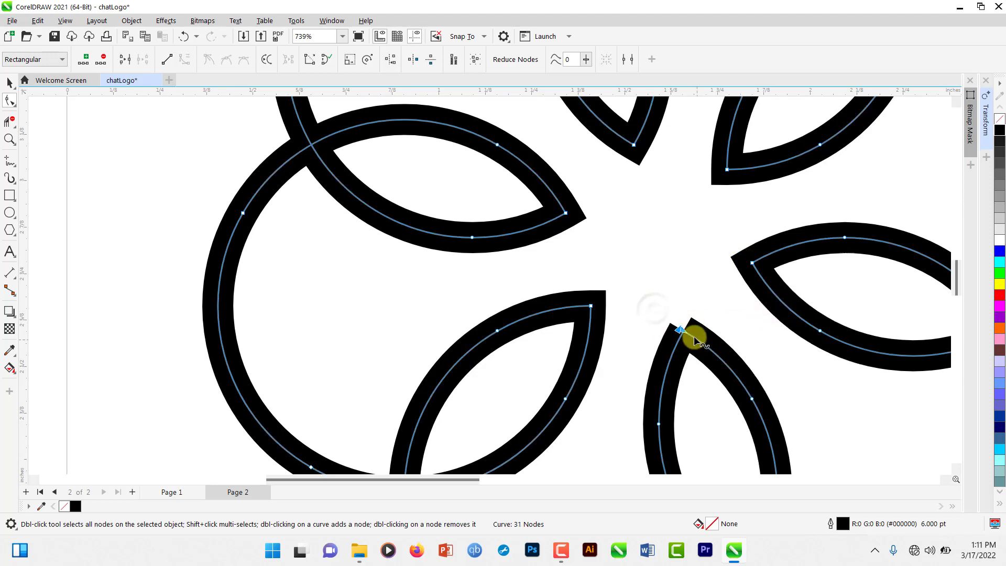
pyautogui.rightClick(684, 331)
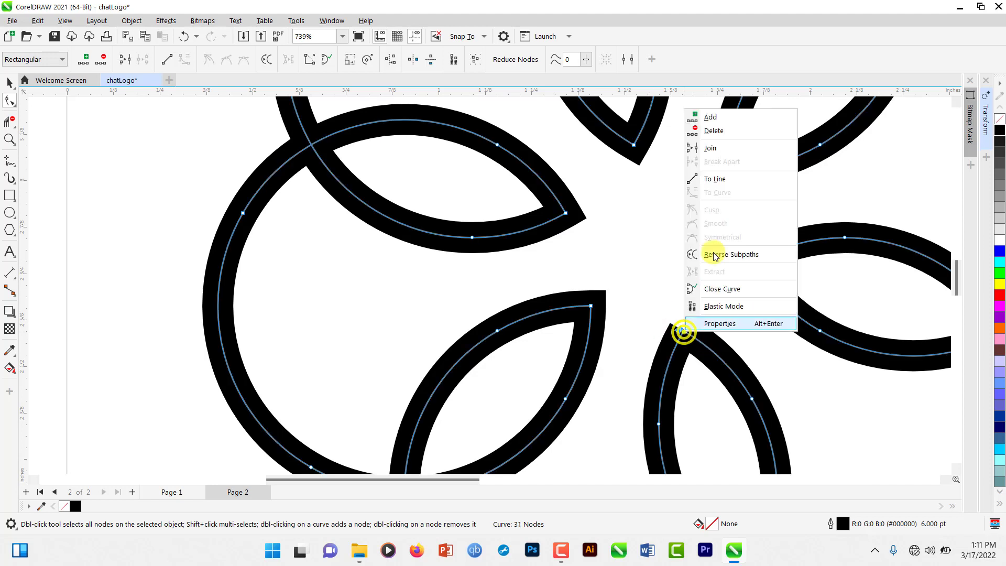
pyautogui.click(708, 152)
pyautogui.scroll(-5, 686, 259)
pyautogui.press('space')
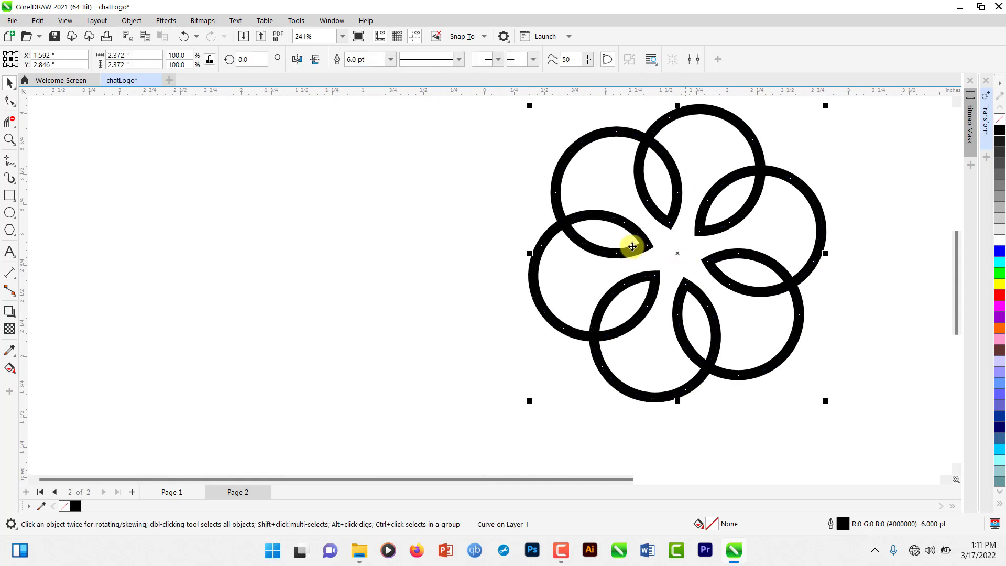
# Move the joined ring right and down to about X 2.241", Y 2.557"
pyautogui.click(422, 215)
pyautogui.scroll(-3, 602, 283)
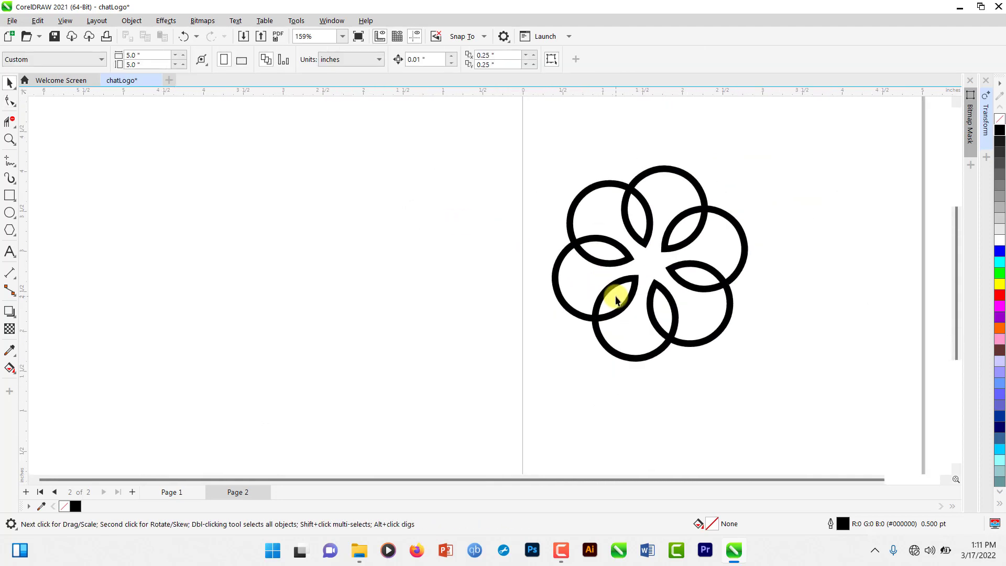
pyautogui.scroll(2, 606, 283)
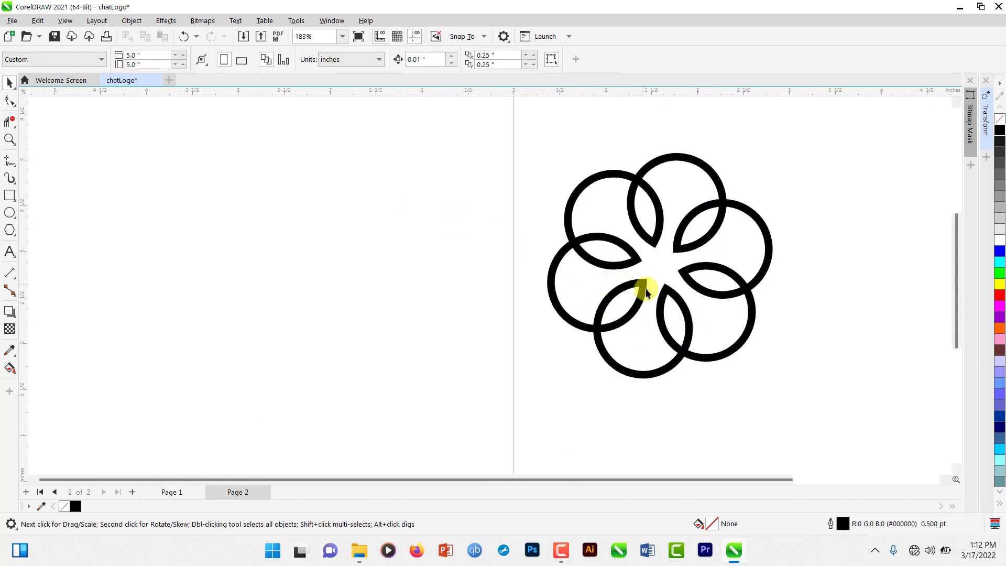
pyautogui.moveTo(644, 287); pyautogui.dragTo(705, 314)
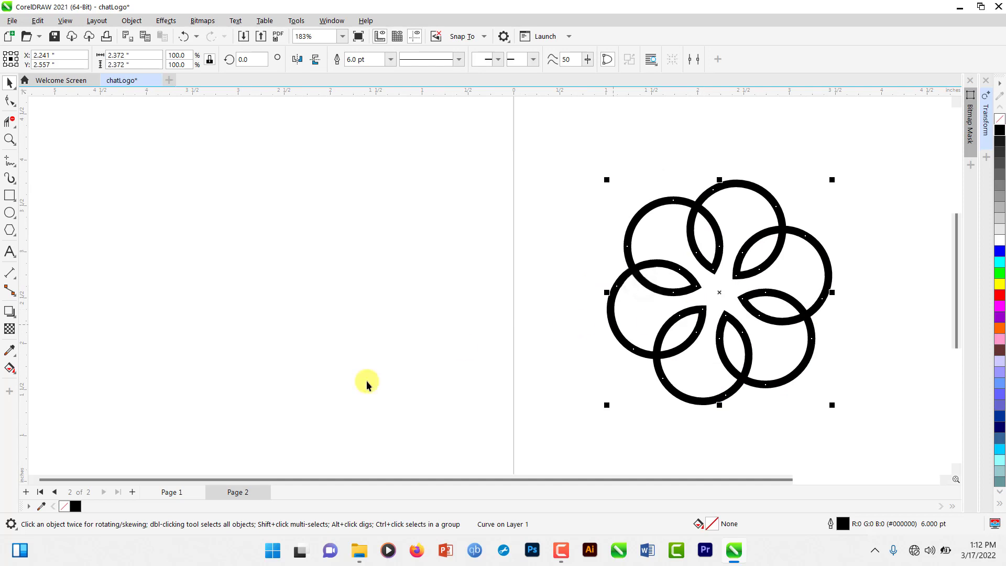
# Examine the reference logo on Page 1, return to Page 2 and select the ring
pyautogui.click(170, 492)
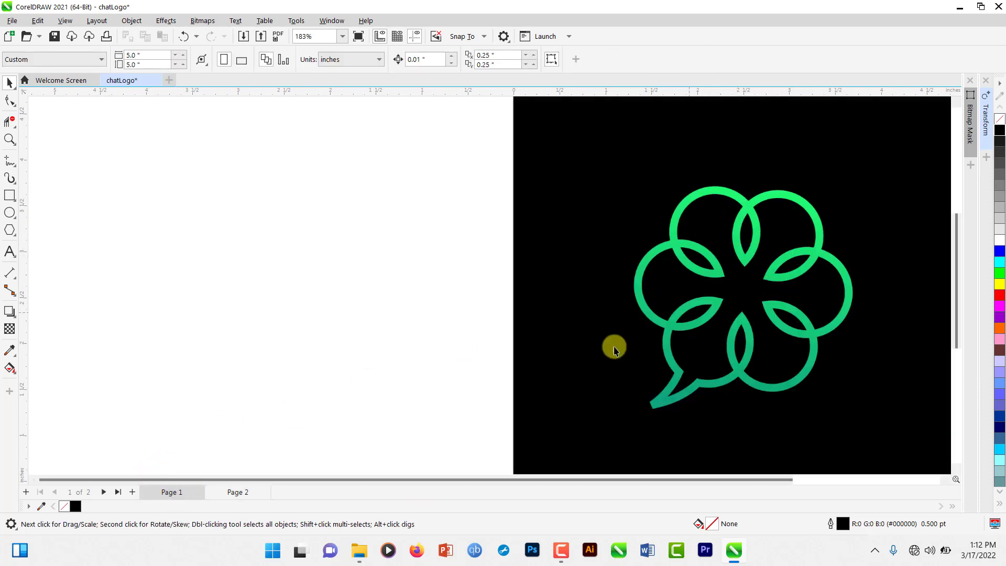
pyautogui.click(239, 493)
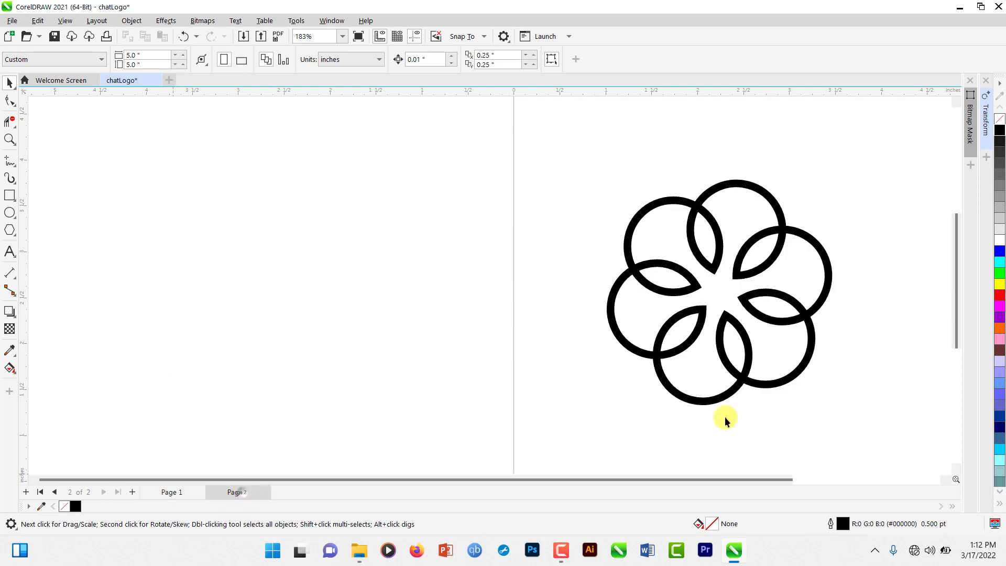
pyautogui.click(744, 274)
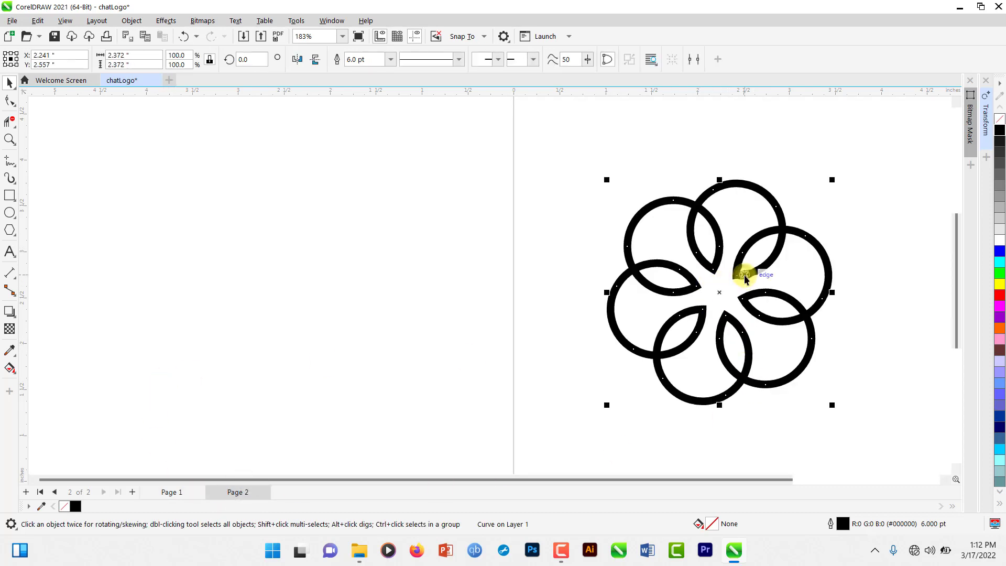
# Rotate the ring 15° clockwise to 345° and compare its orientation with the reference logo on Page 1
pyautogui.click(717, 293)
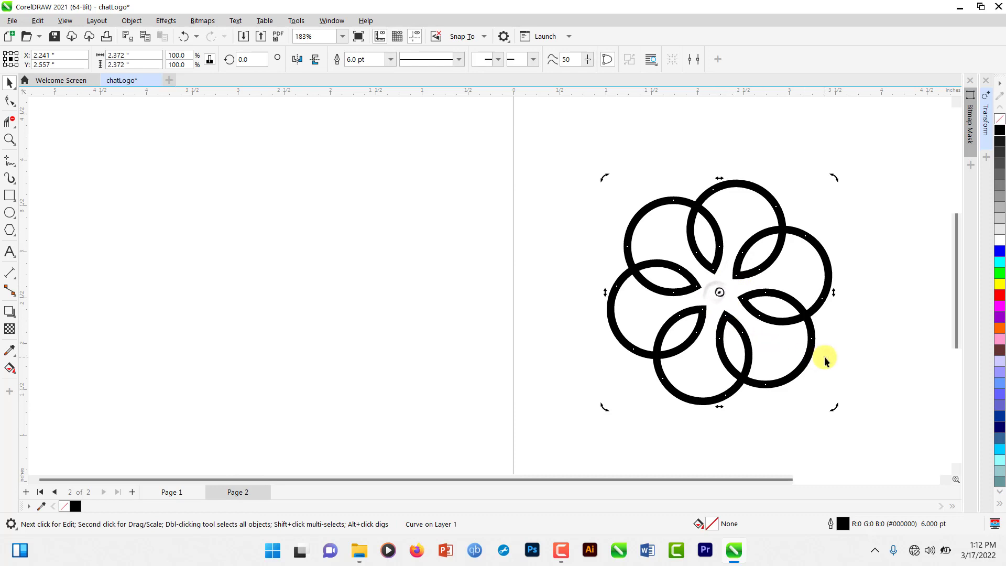
pyautogui.moveTo(834, 176); pyautogui.dragTo(862, 211)
pyautogui.click(480, 215)
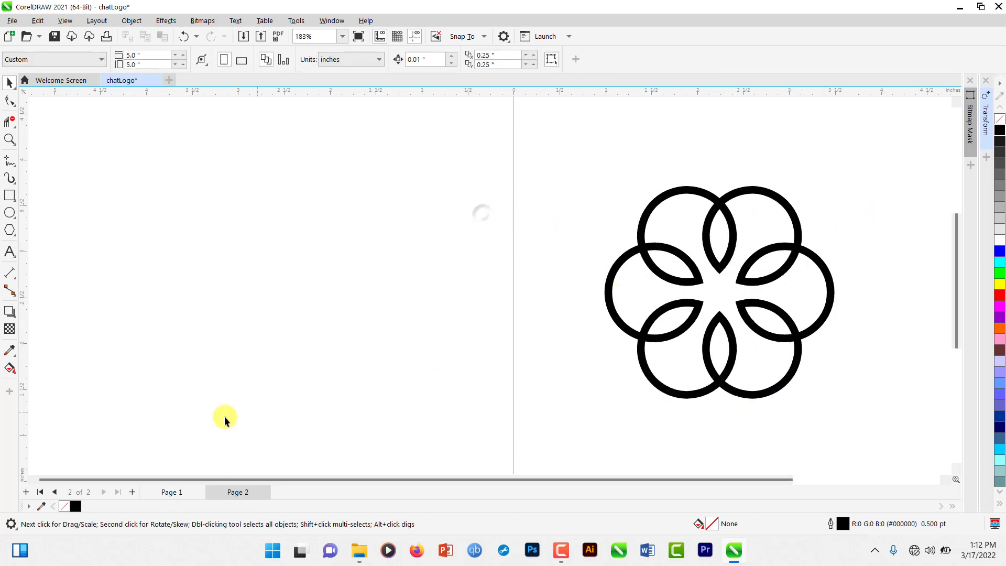
pyautogui.click(183, 492)
pyautogui.click(237, 492)
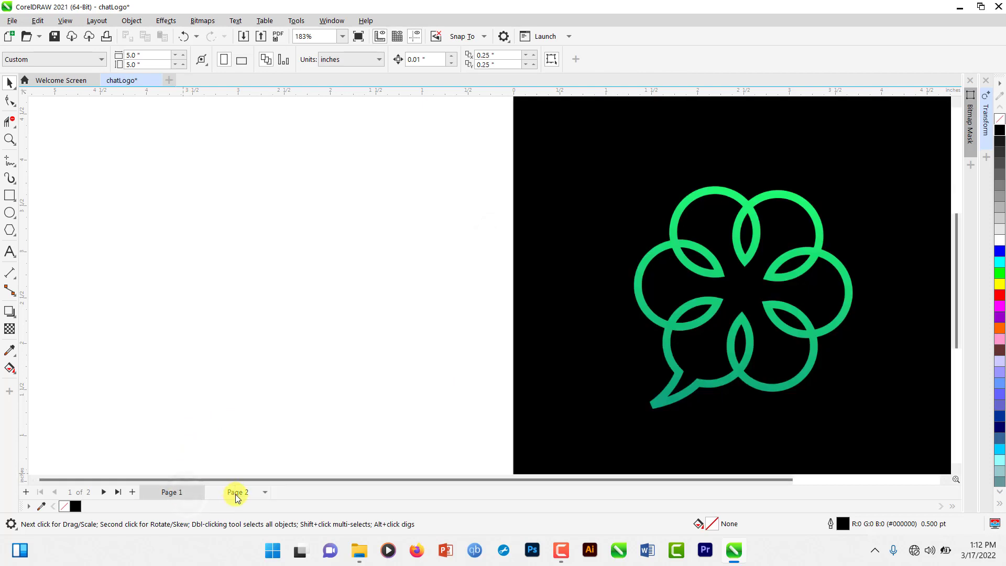
# Move the ring to about X 2.46", Y 3.193" and check the reference's speech tail on Page 1
pyautogui.moveTo(721, 271); pyautogui.dragTo(741, 211)
pyautogui.click(582, 284)
pyautogui.scroll(2, 673, 325)
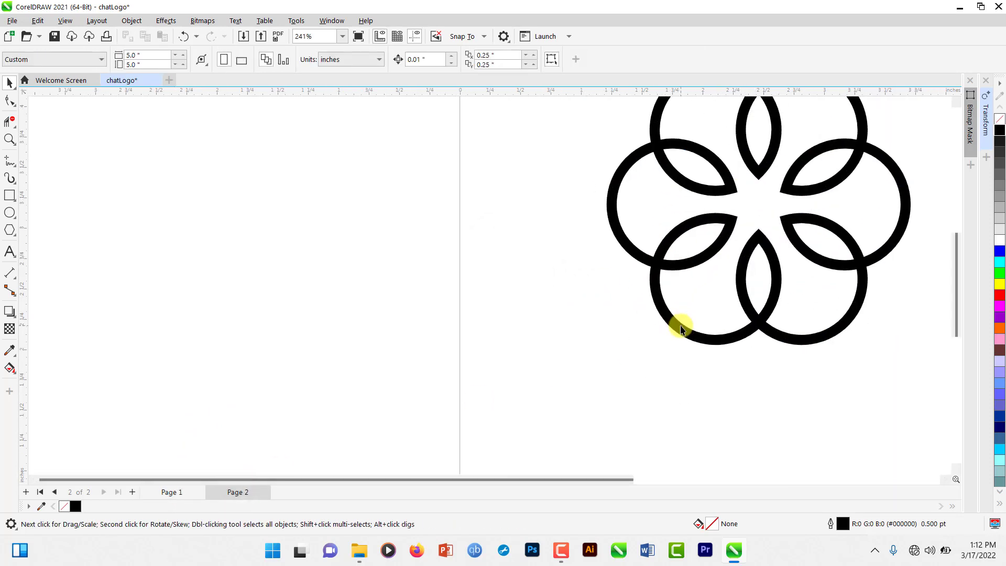
pyautogui.click(175, 492)
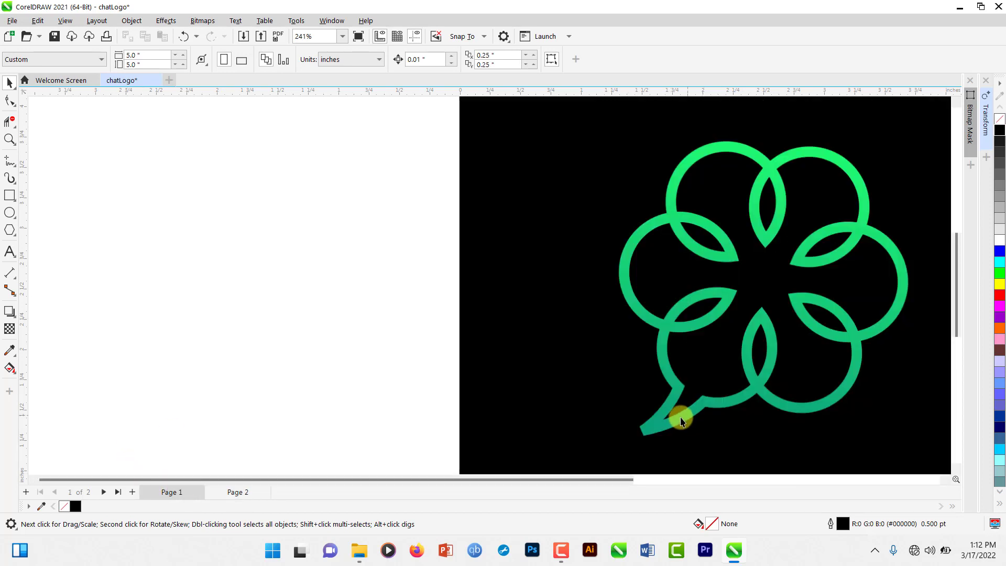
pyautogui.click(234, 493)
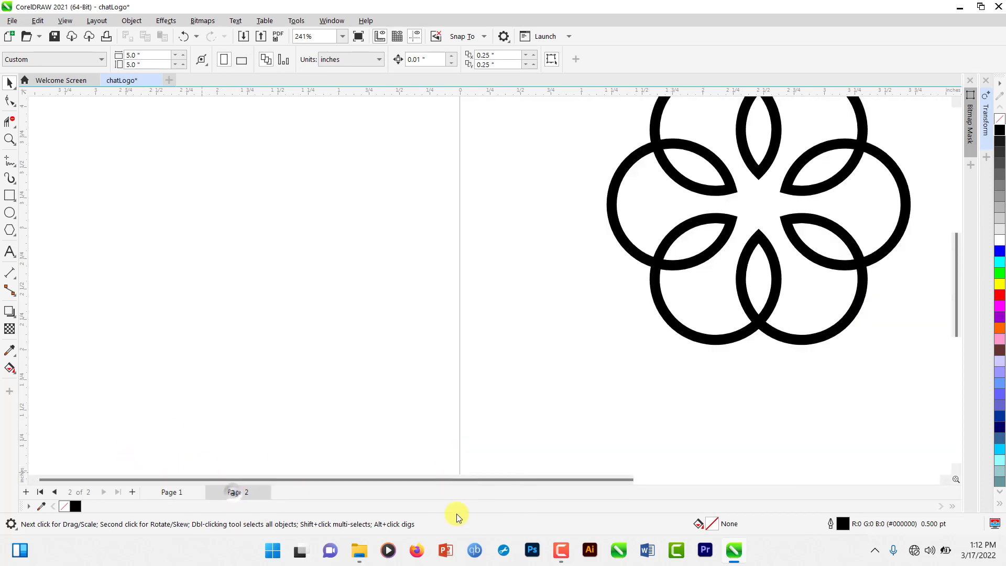
# Draw a 3-point curve about 0.505" by 0.459" from inside the lower-left petal outward to the tail tip, bowing down and right
pyautogui.click(17, 168)
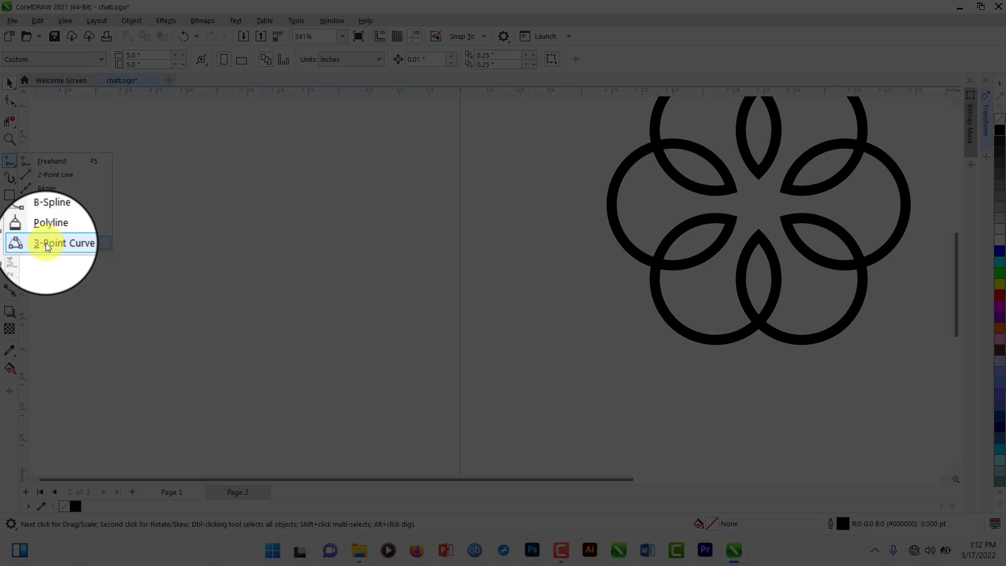
pyautogui.click(45, 243)
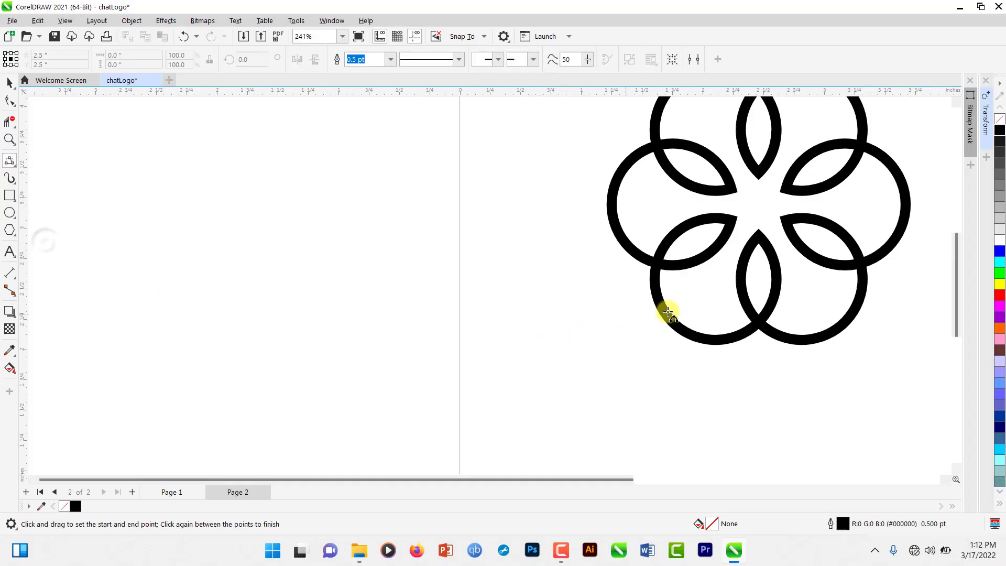
pyautogui.scroll(2, 671, 334)
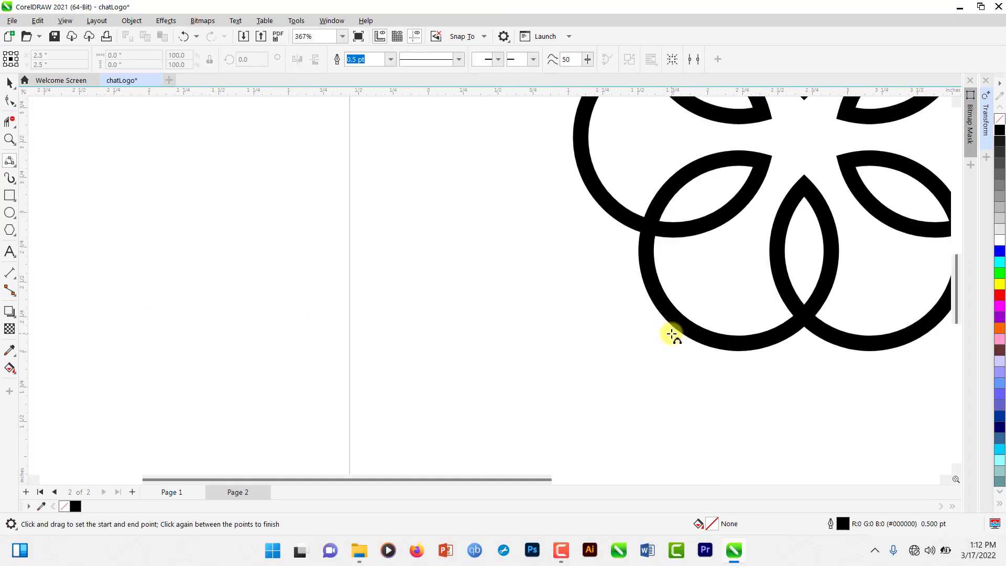
pyautogui.click(680, 290)
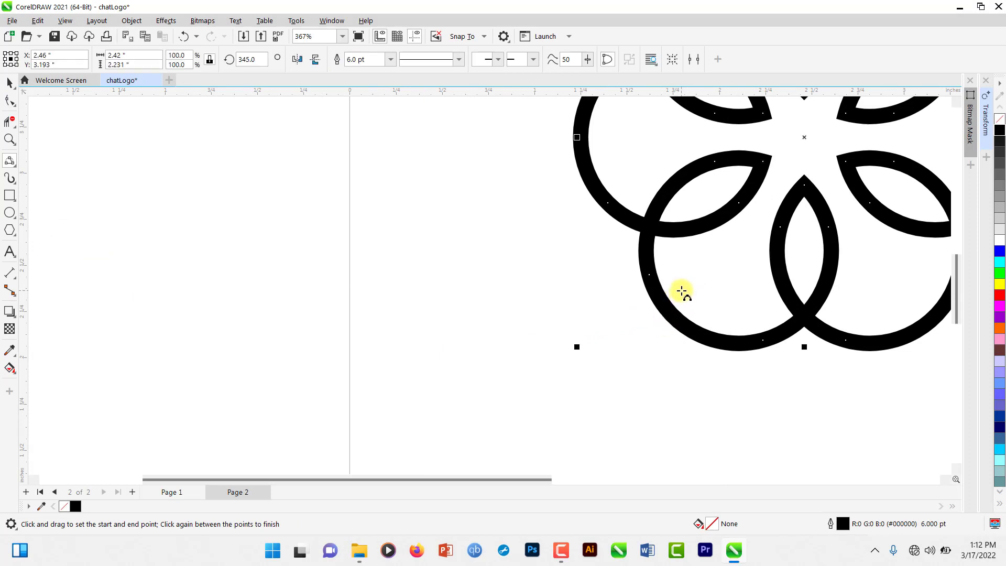
pyautogui.moveTo(680, 291); pyautogui.dragTo(589, 378)
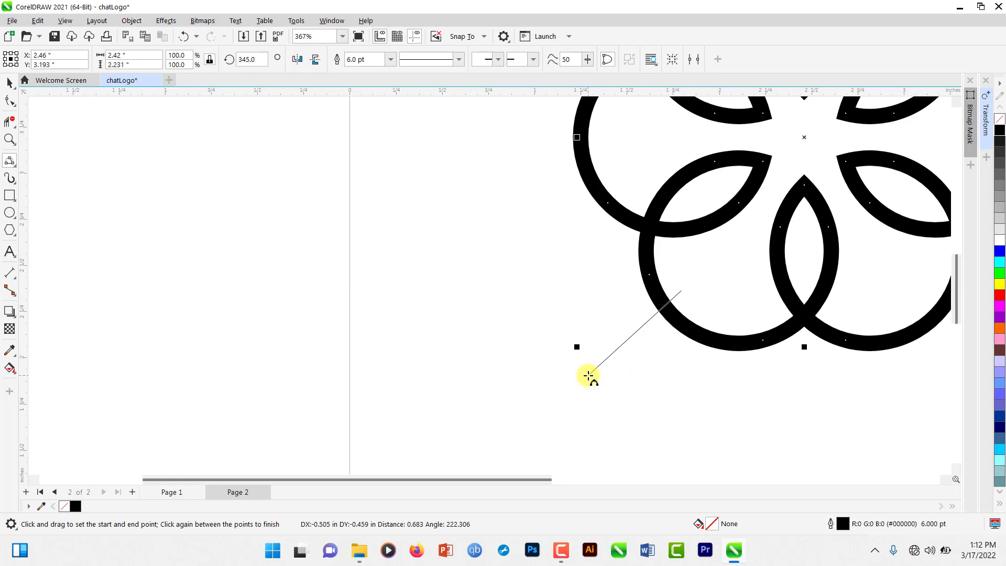
pyautogui.moveTo(589, 376); pyautogui.dragTo(588, 375)
pyautogui.click(630, 361)
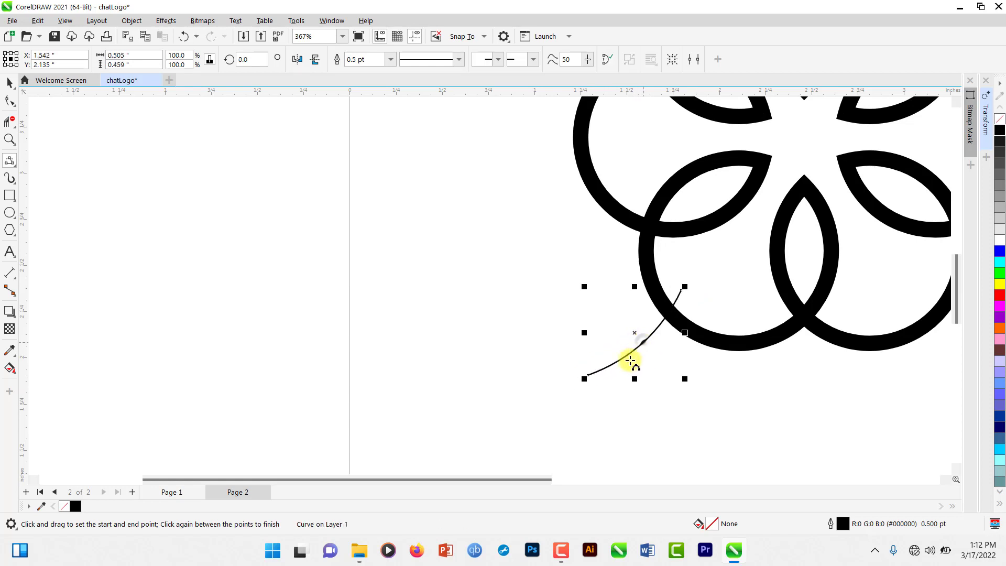
# Close the tail with a second curve from its tip back into the lower-left petal and a straight inner end, about 0.805" wide
pyautogui.moveTo(588, 375); pyautogui.dragTo(736, 314)
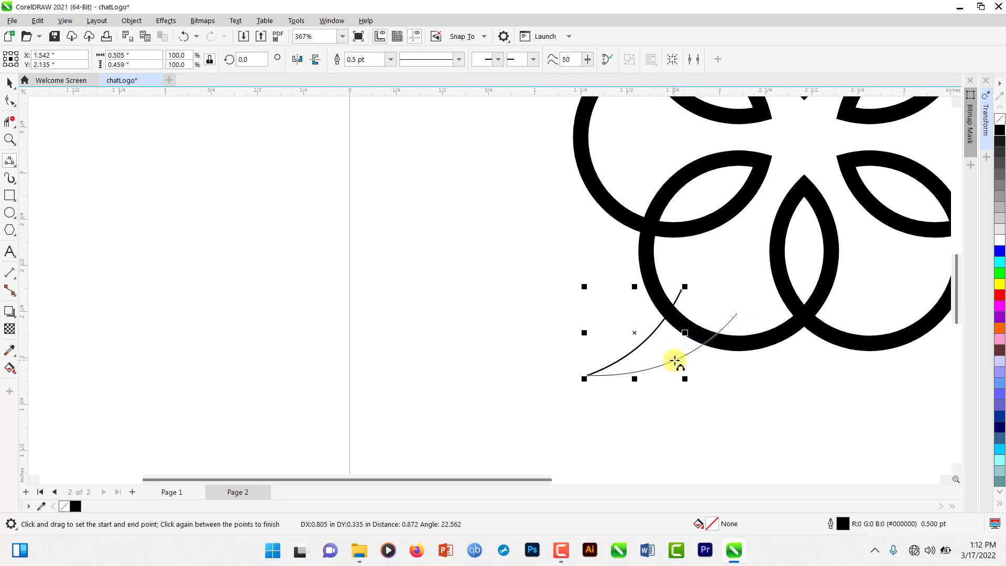
pyautogui.click(672, 357)
pyautogui.moveTo(737, 313); pyautogui.dragTo(683, 288)
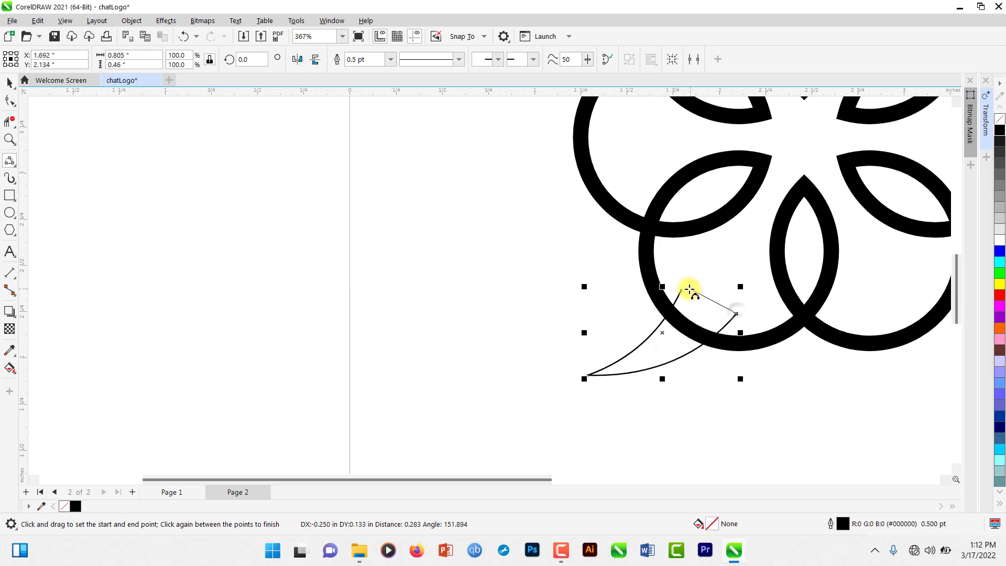
pyautogui.click(693, 317)
pyautogui.scroll(-2, 693, 316)
pyautogui.scroll(-1, 689, 316)
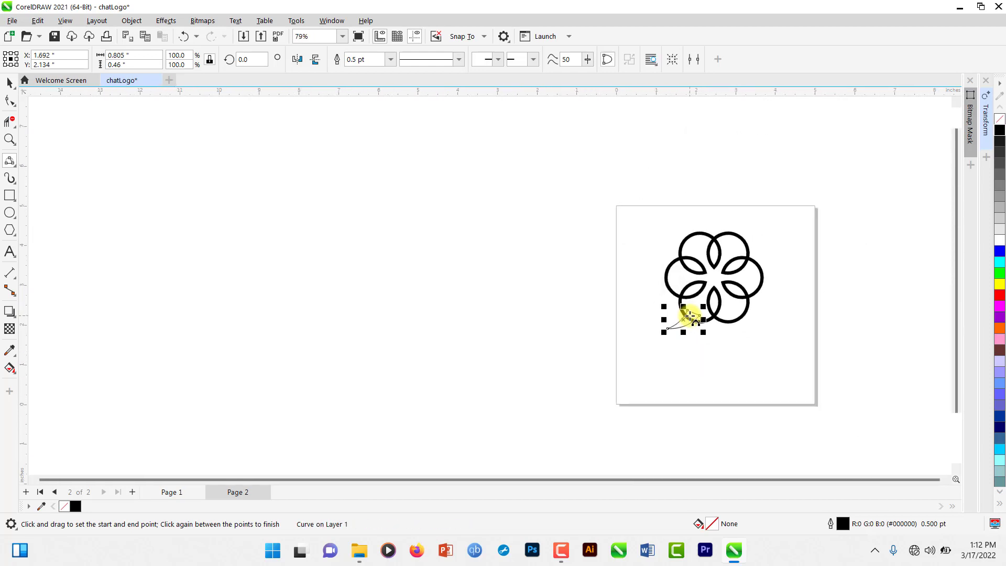
pyautogui.press('space')
# Reshape both curves of the tail by lengthening their control handles at the tip node
pyautogui.scroll(1, 701, 331)
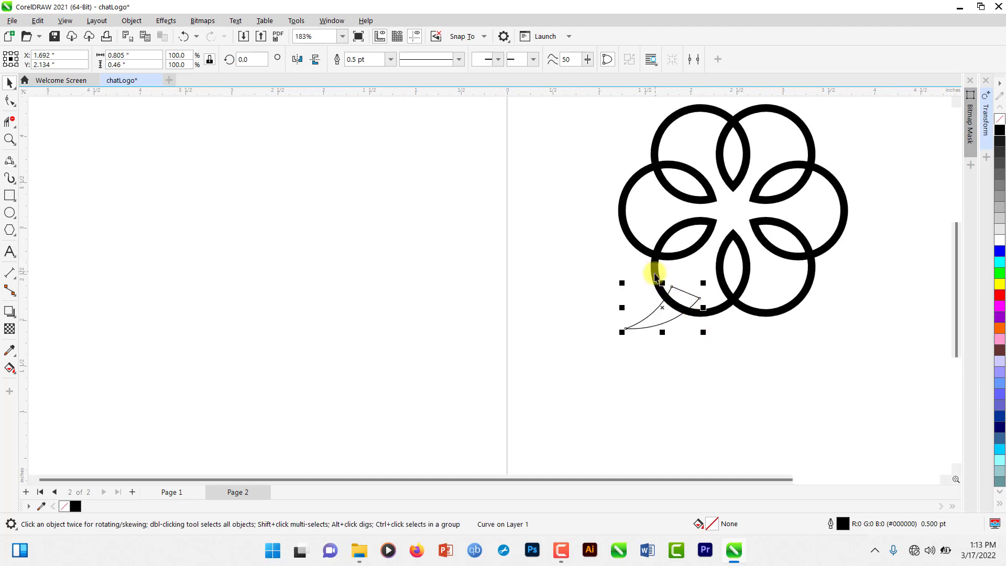
pyautogui.press('F10')
pyautogui.scroll(2, 673, 321)
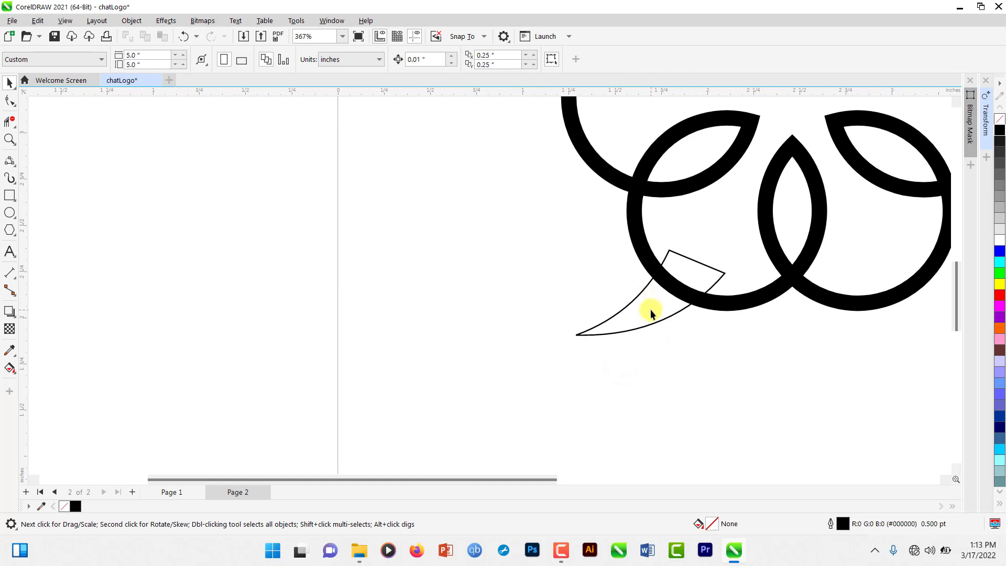
pyautogui.click(651, 324)
pyautogui.scroll(1, 642, 316)
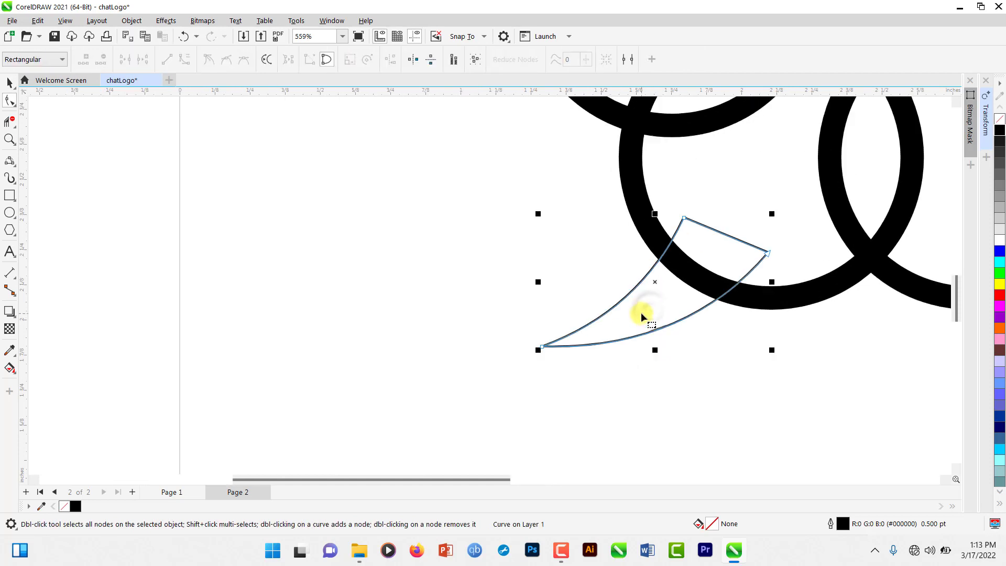
pyautogui.click(542, 348)
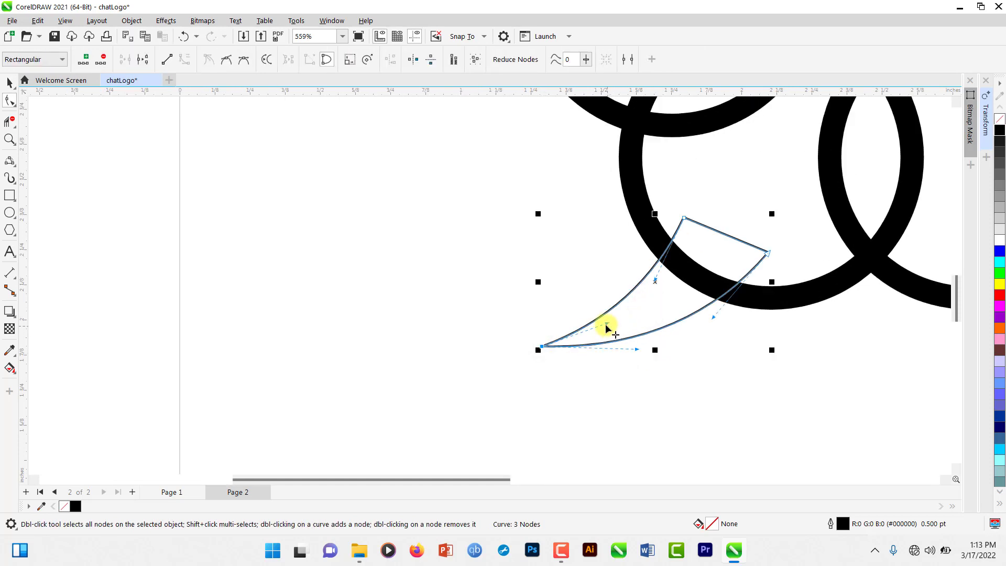
pyautogui.moveTo(606, 324); pyautogui.dragTo(626, 319)
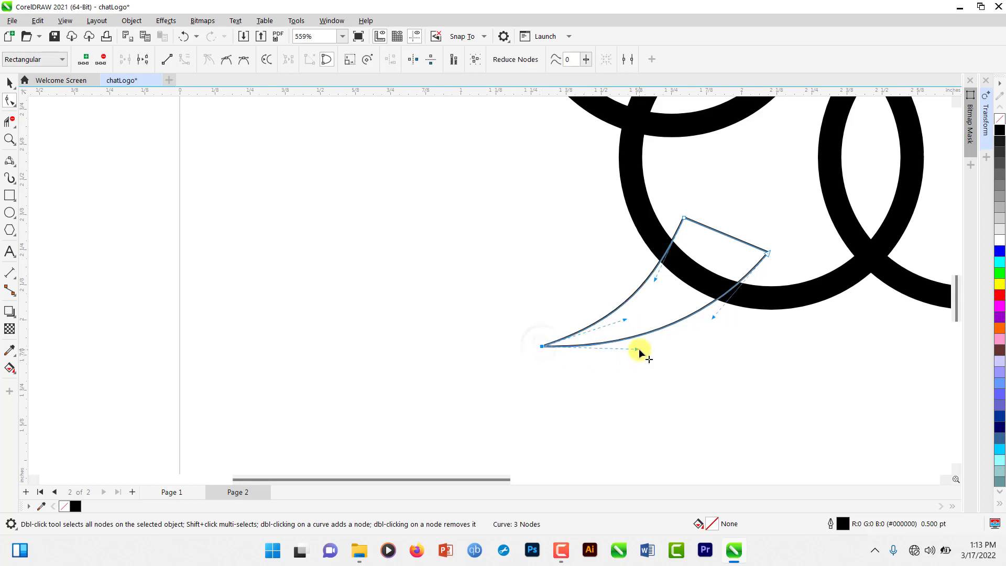
pyautogui.moveTo(638, 349); pyautogui.dragTo(655, 346)
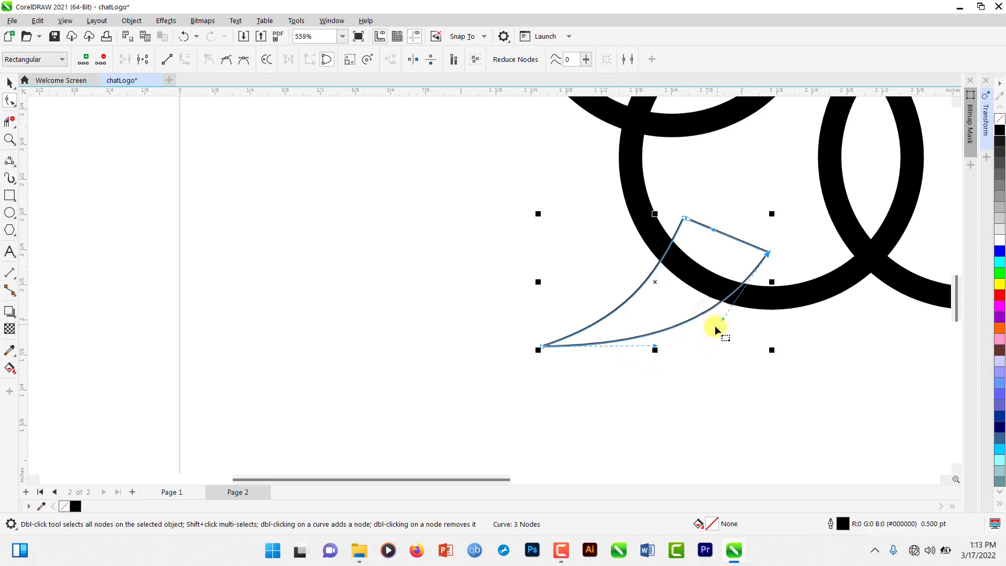
pyautogui.press('space')
# Shift the tail slightly downward and rotate it about 7.97° counterclockwise
pyautogui.scroll(-2, 644, 326)
pyautogui.moveTo(647, 324); pyautogui.dragTo(649, 328)
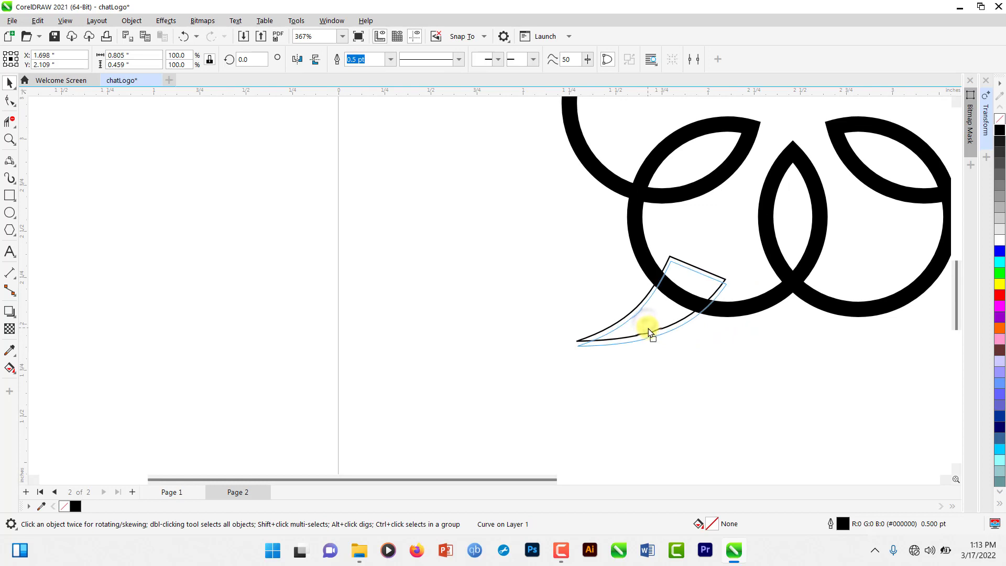
pyautogui.click(642, 332)
pyautogui.moveTo(573, 354); pyautogui.dragTo(581, 361)
pyautogui.click(493, 325)
pyautogui.scroll(1, 638, 327)
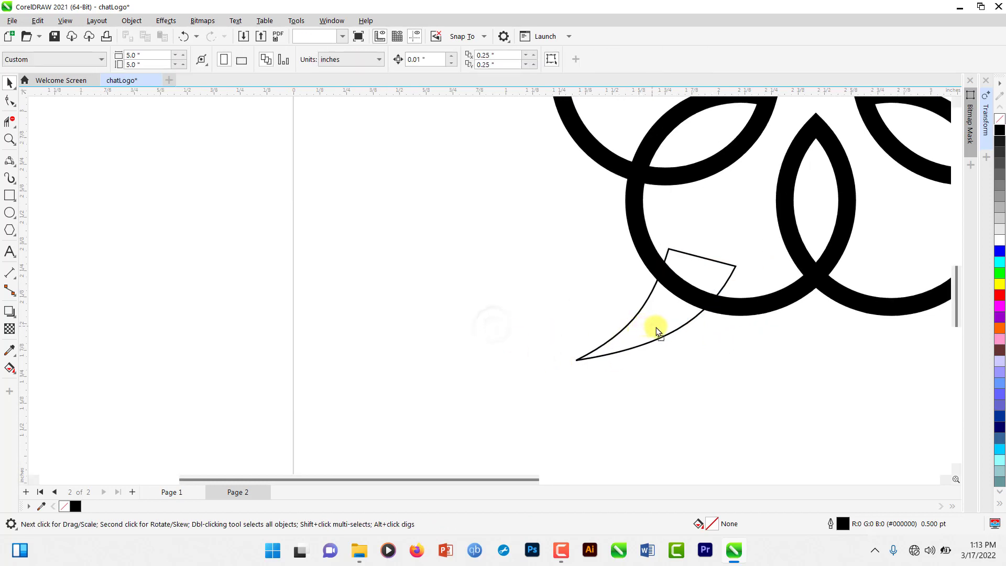
# Move the tail slightly left and up to about X 1.678", Y 2.088"
pyautogui.click(652, 329)
pyautogui.scroll(-3, 654, 329)
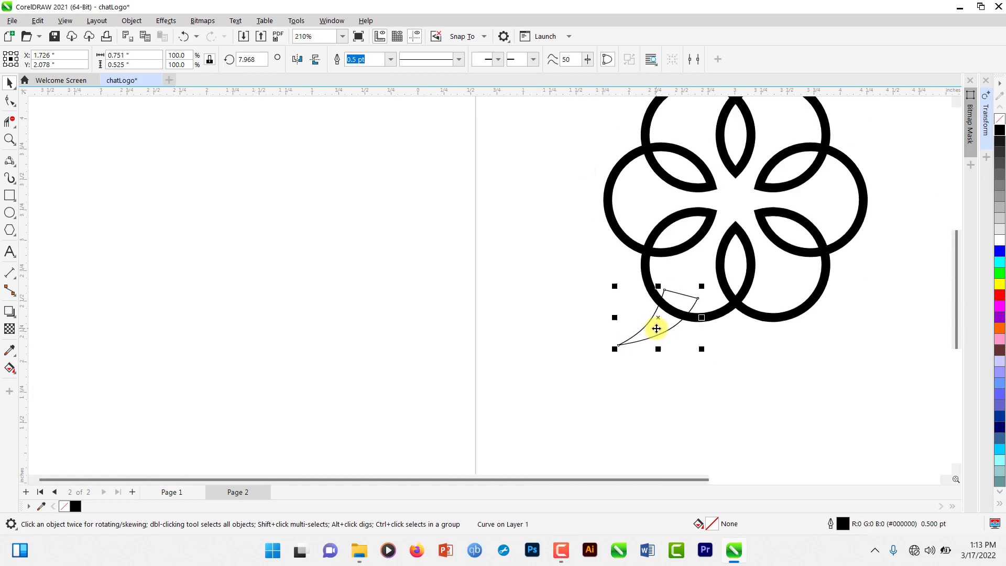
pyautogui.click(557, 322)
pyautogui.scroll(-3, 558, 322)
pyautogui.scroll(2, 605, 319)
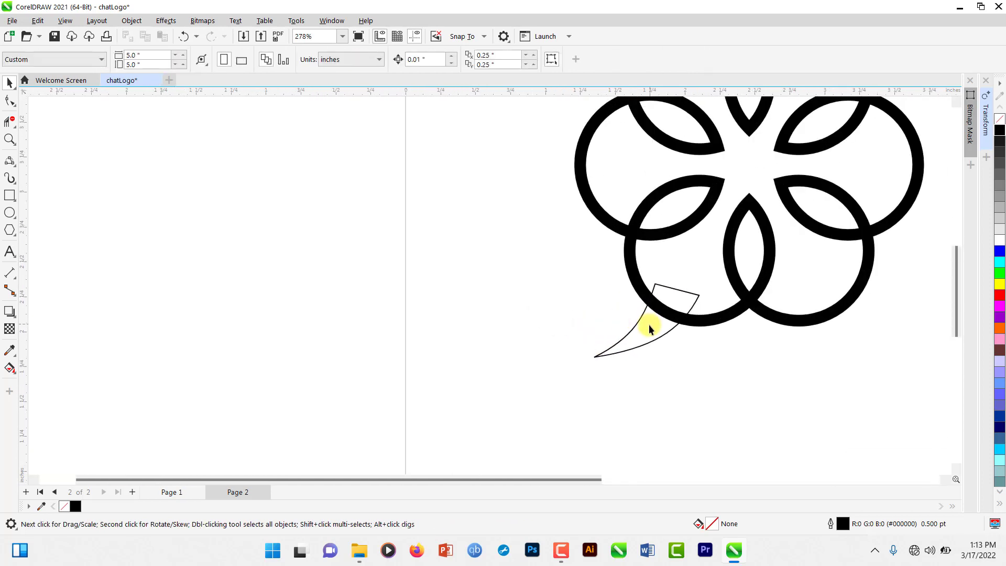
pyautogui.moveTo(646, 324); pyautogui.dragTo(640, 322)
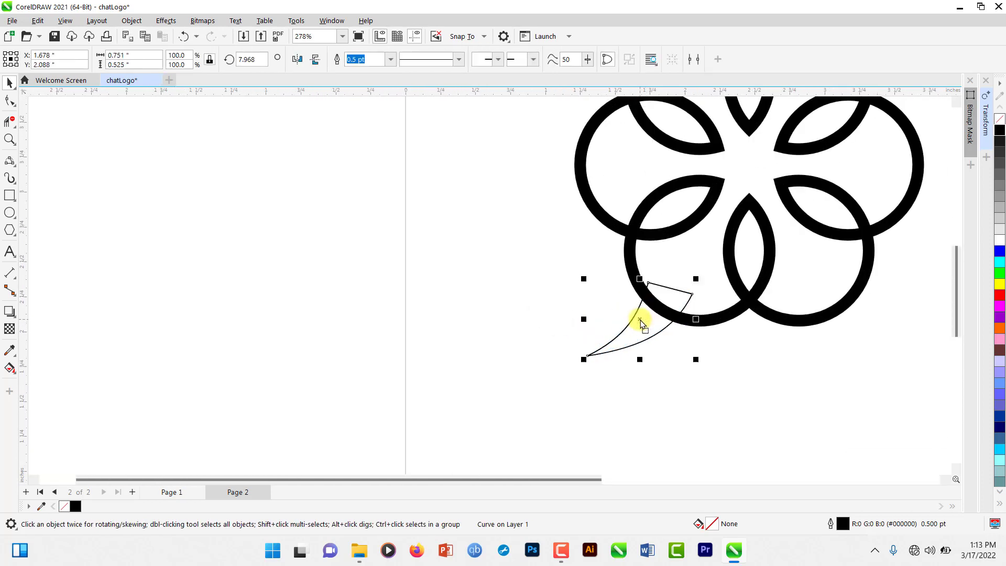
pyautogui.click(543, 299)
pyautogui.scroll(-3, 601, 355)
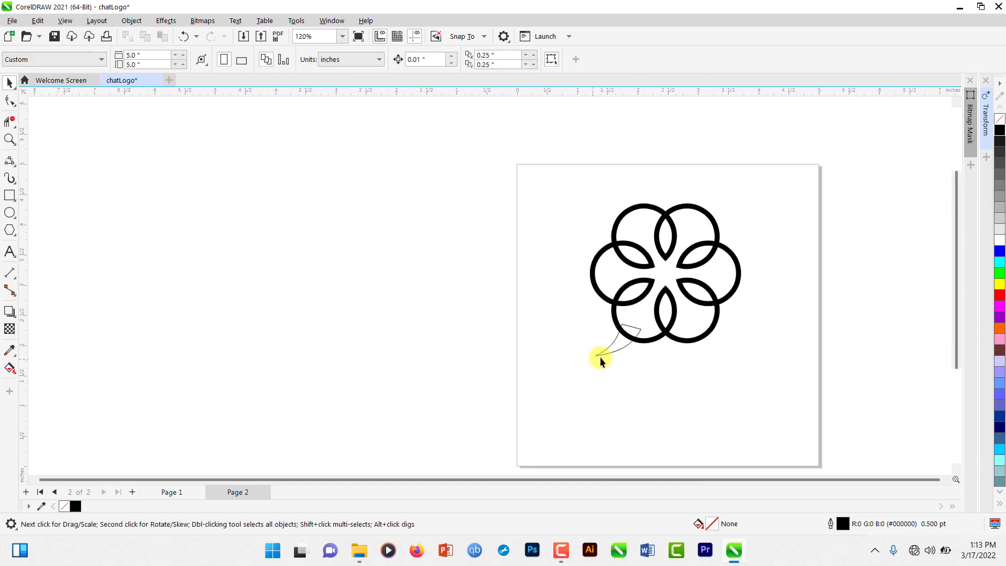
# Adjust the tail's lower curve at the tip node to make it bulge slightly outward
pyautogui.scroll(3, 611, 344)
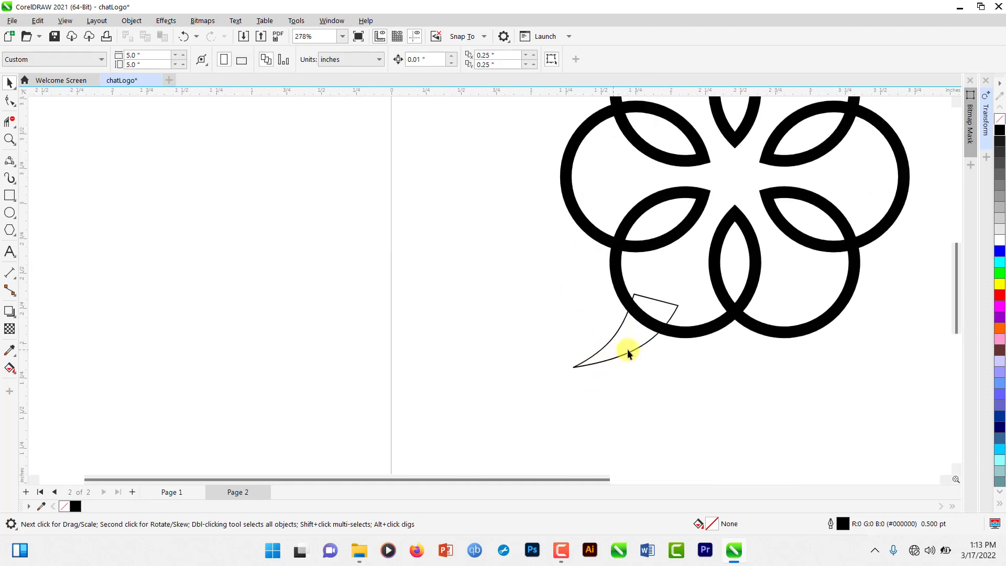
pyautogui.click(627, 353)
pyautogui.press('F10')
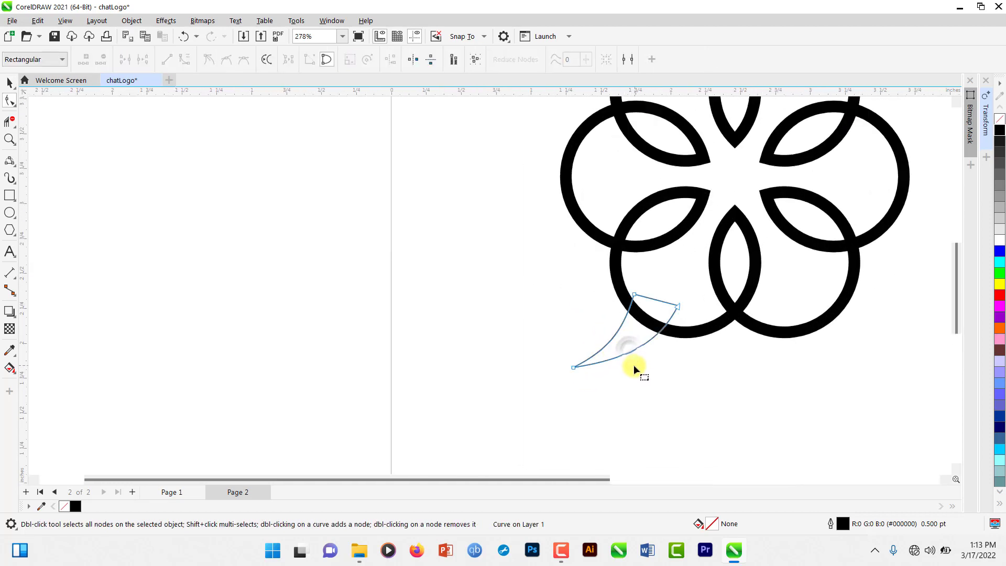
pyautogui.click(574, 367)
pyautogui.moveTo(631, 362); pyautogui.dragTo(617, 361)
pyautogui.press('space')
pyautogui.scroll(-3, 566, 326)
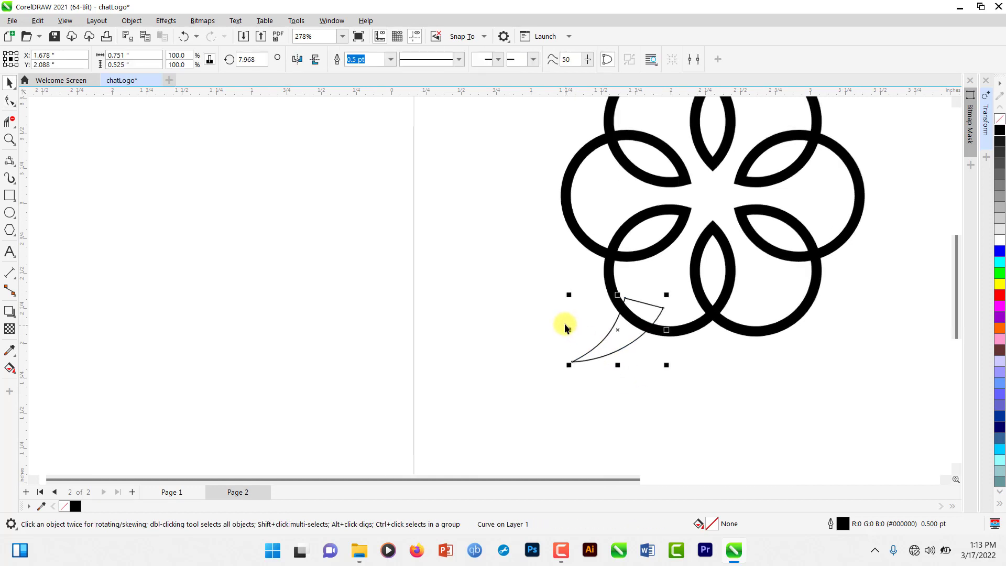
# Weld the tail to the flower ring, keeping the ring's 6 pt outline, and deselect the merged shape
pyautogui.scroll(3, 588, 338)
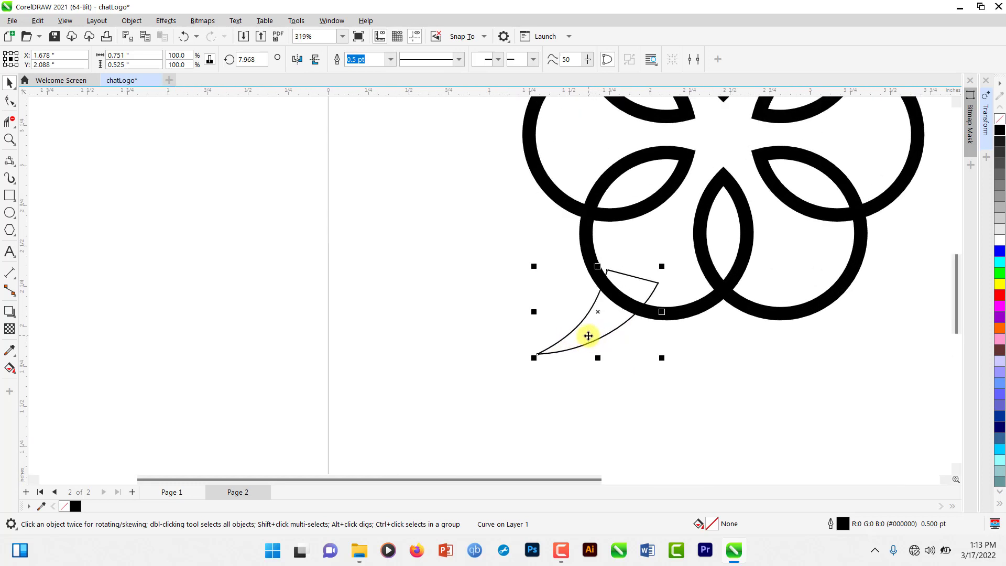
pyautogui.scroll(-2, 590, 335)
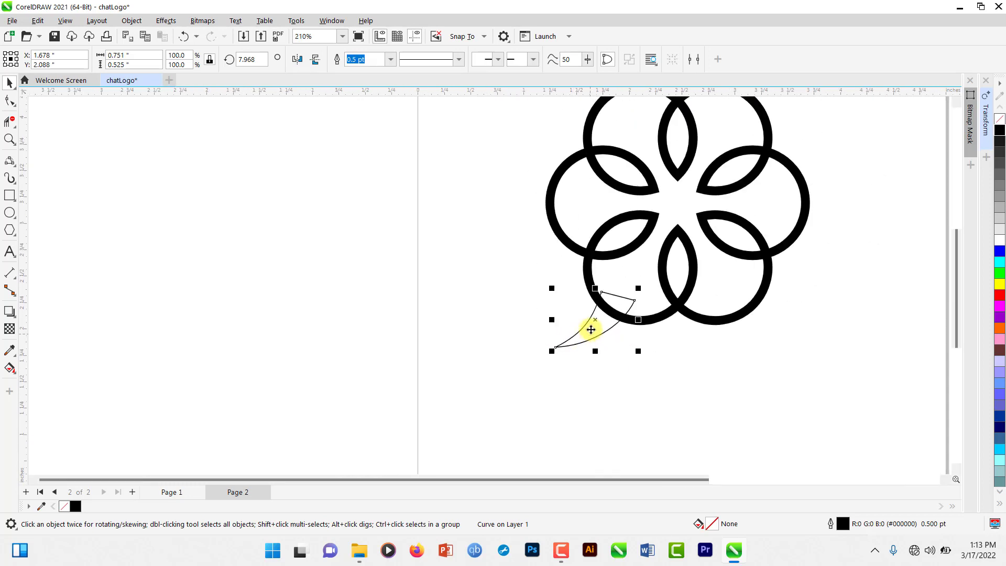
pyautogui.keyDown('shift'); pyautogui.click(587, 269); pyautogui.keyUp('shift')
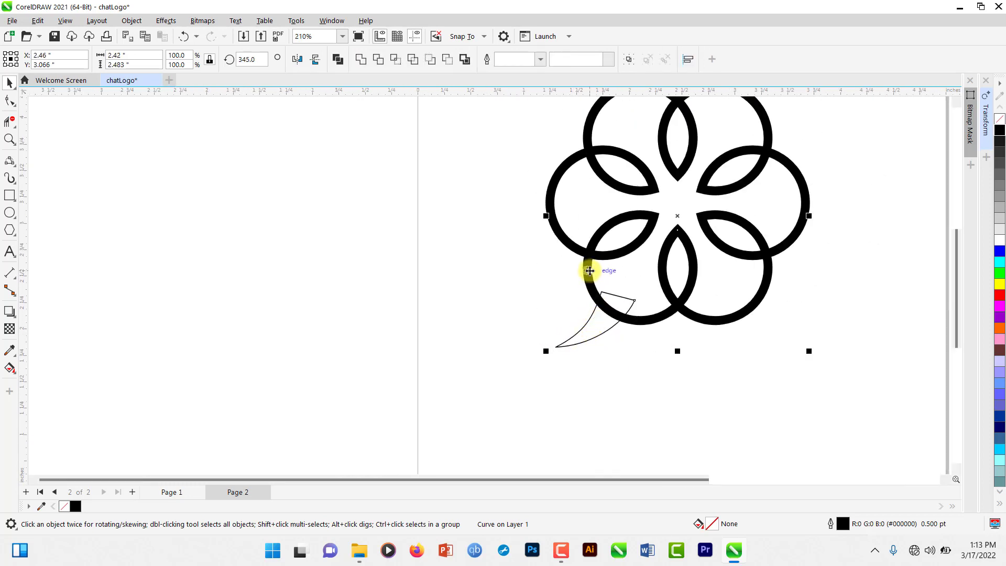
pyautogui.click(359, 60)
pyautogui.click(401, 307)
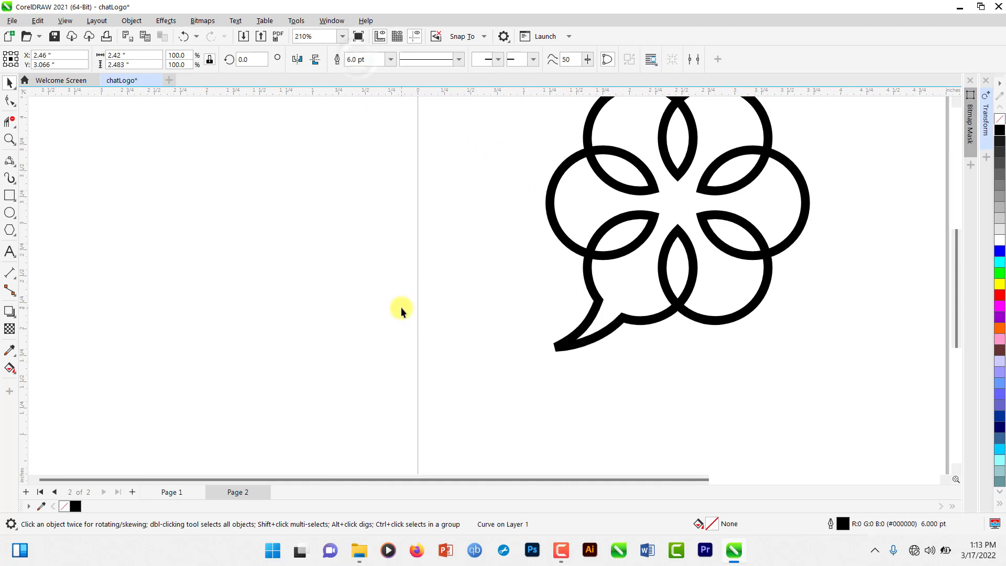
pyautogui.scroll(-3, 599, 373)
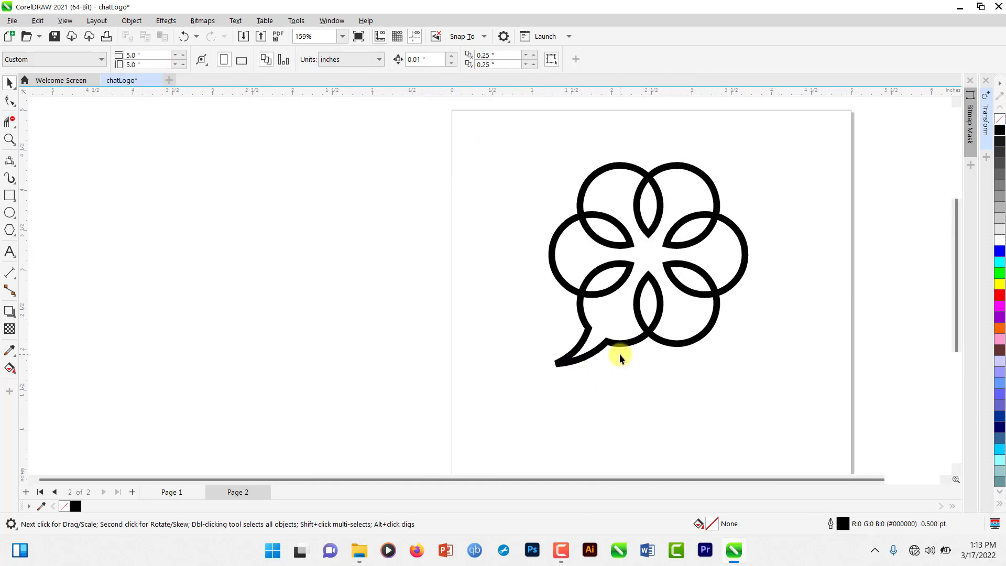
# Compare the welded outline logo on Page 2 with the reference logo on Page 1
pyautogui.scroll(3, 619, 356)
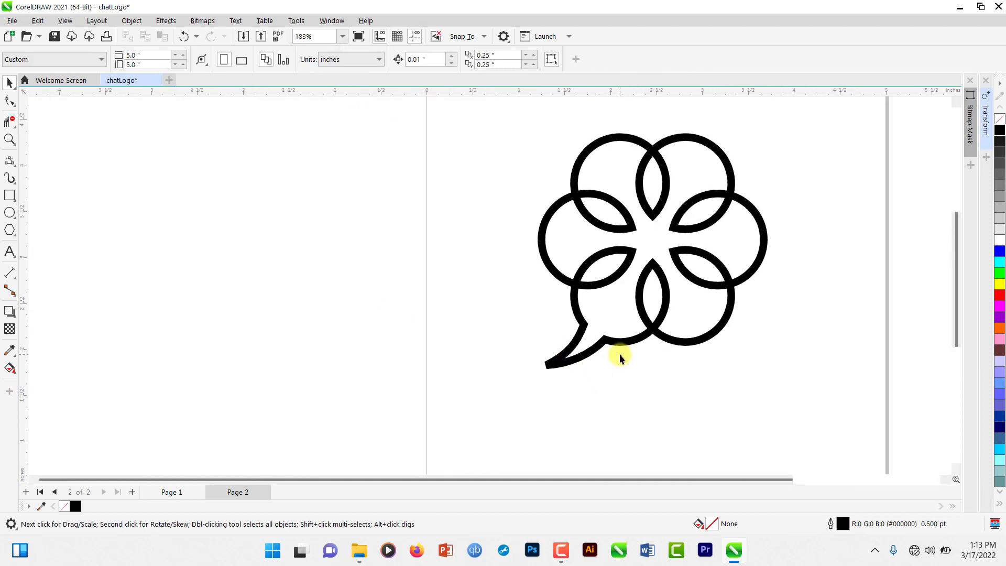
pyautogui.click(175, 496)
pyautogui.scroll(2, 659, 397)
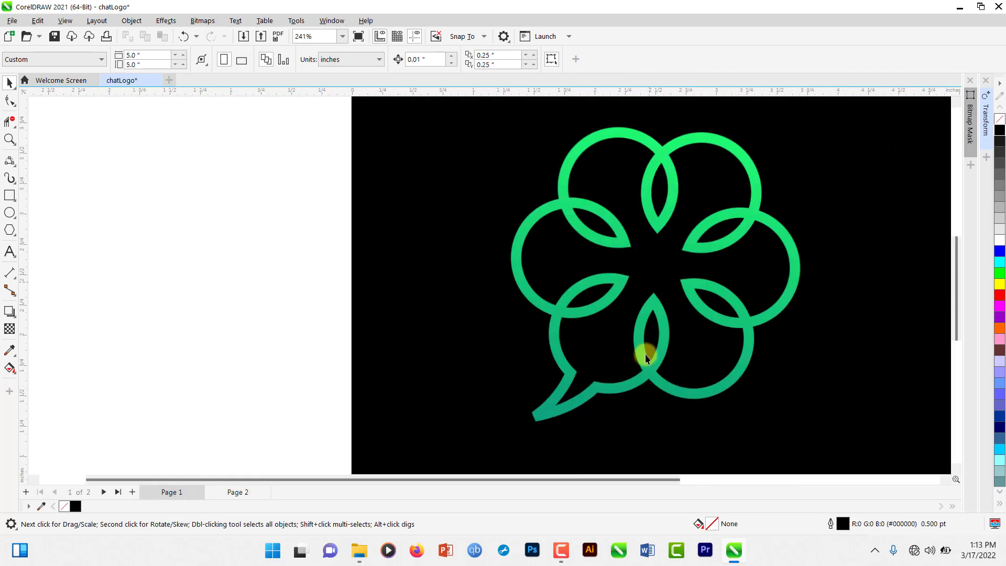
pyautogui.click(242, 491)
pyautogui.click(657, 300)
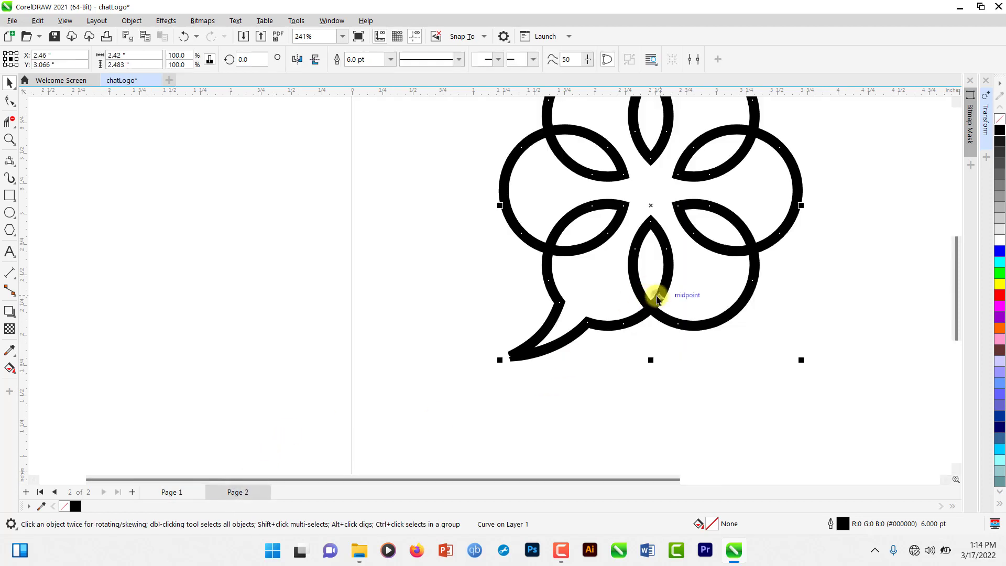
pyautogui.scroll(-1, 656, 299)
pyautogui.scroll(-1, 635, 294)
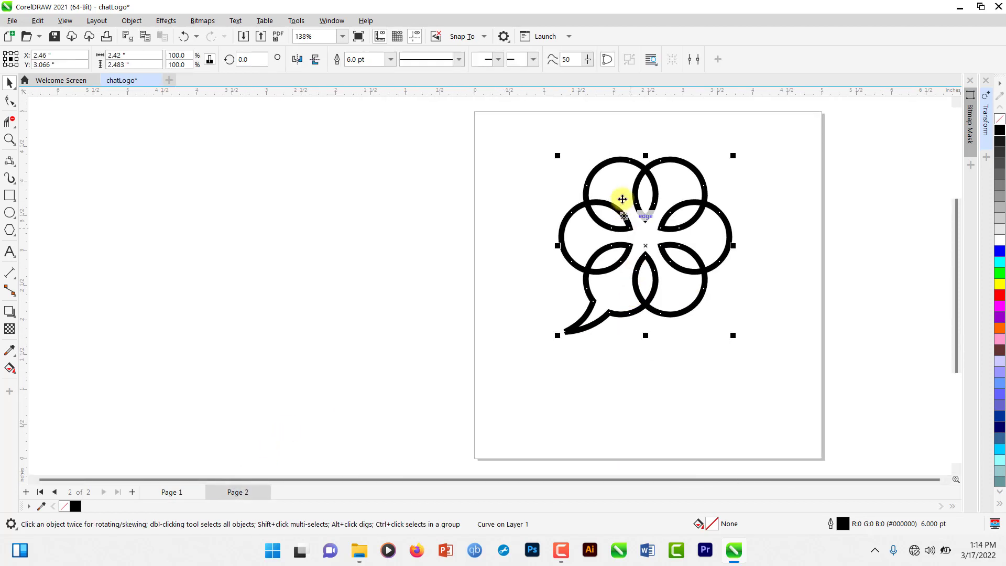
pyautogui.scroll(2, 653, 176)
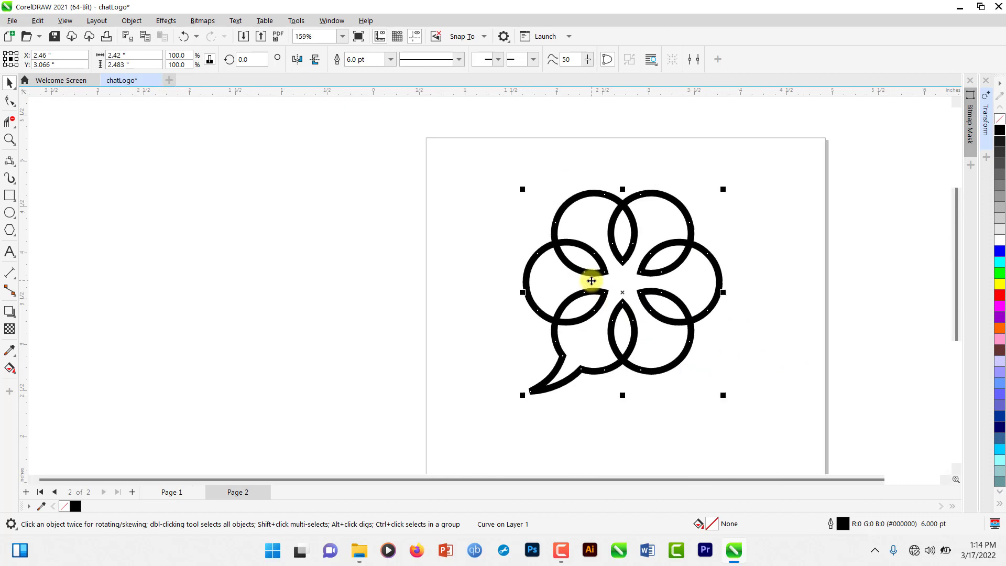
pyautogui.click(472, 288)
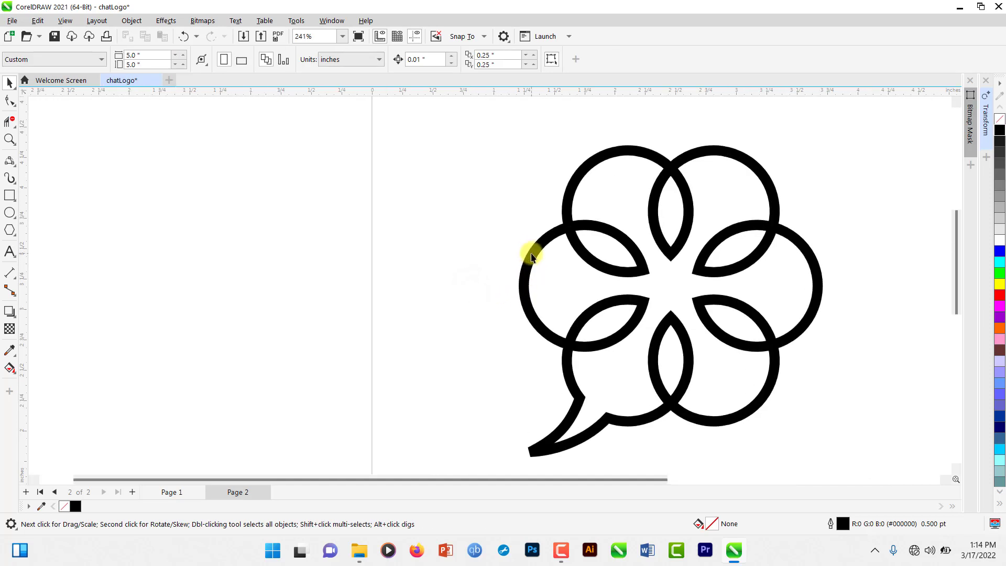
# Convert the welded logo's outline to an object, then deselect it
pyautogui.click(530, 256)
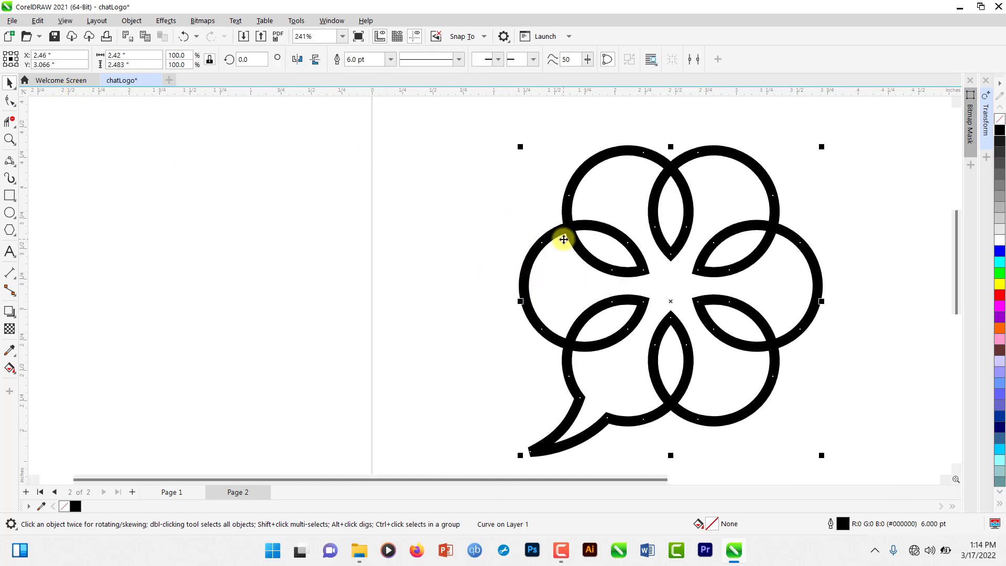
pyautogui.click(130, 22)
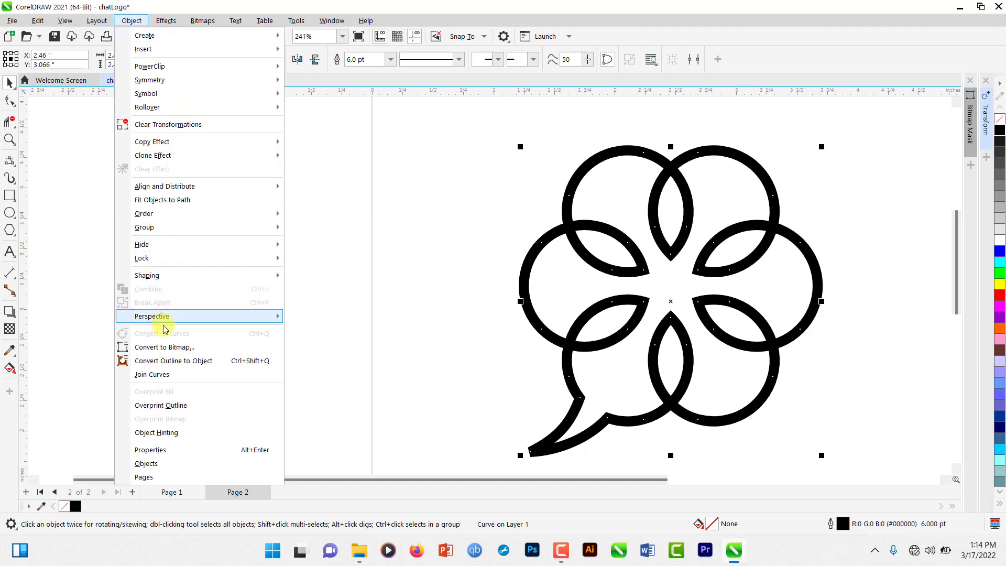
pyautogui.click(202, 362)
pyautogui.scroll(-2, 508, 286)
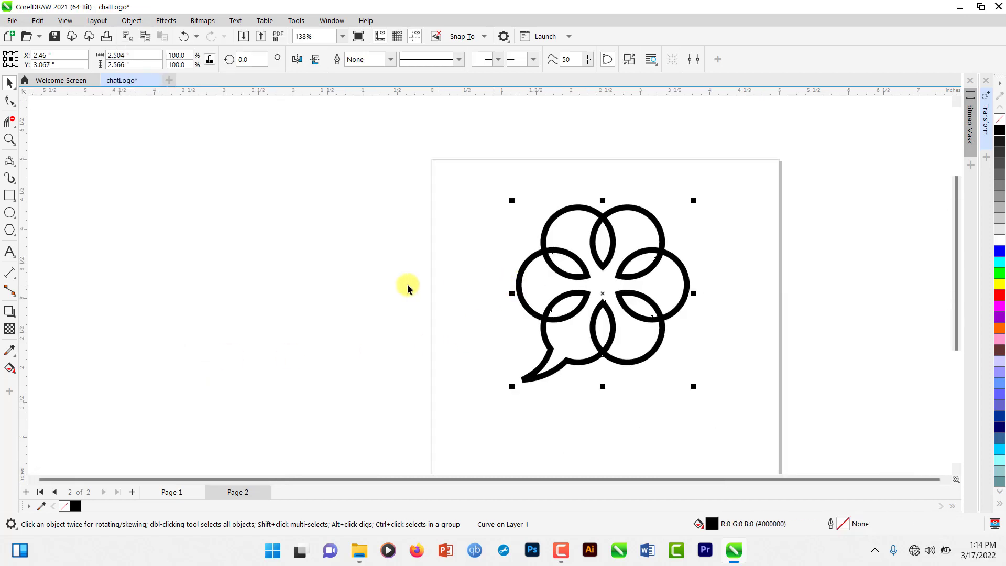
pyautogui.click(406, 284)
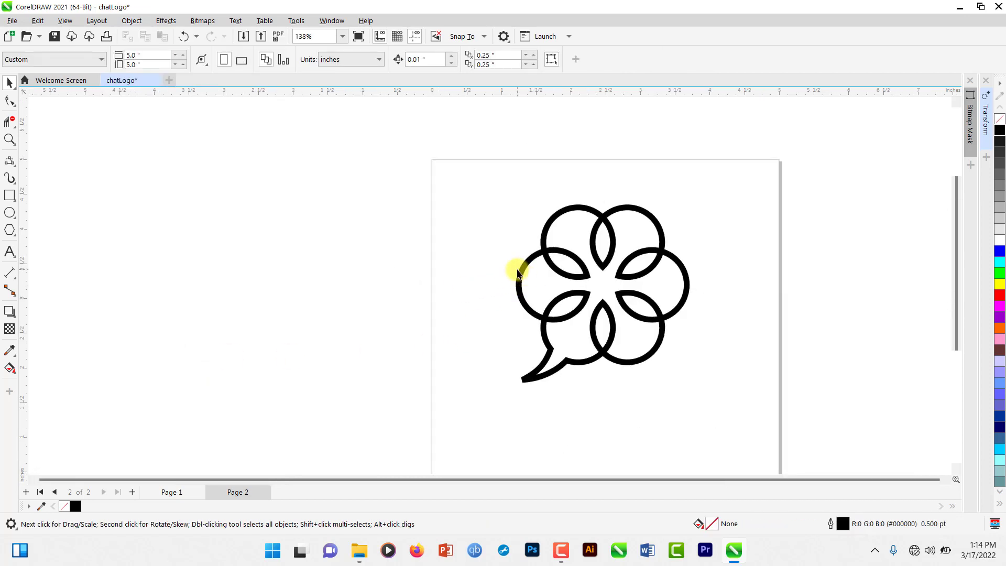
# Move the converted logo left and slightly up to about X 1.791", Y 3.24", then deselect it
pyautogui.moveTo(518, 277); pyautogui.dragTo(472, 266)
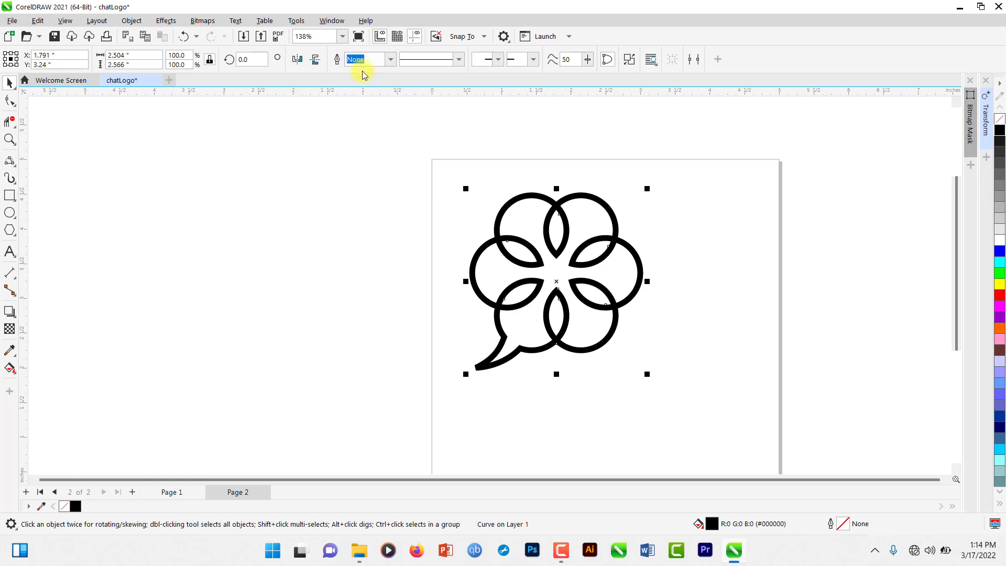
pyautogui.click(474, 228)
pyautogui.scroll(3, 487, 257)
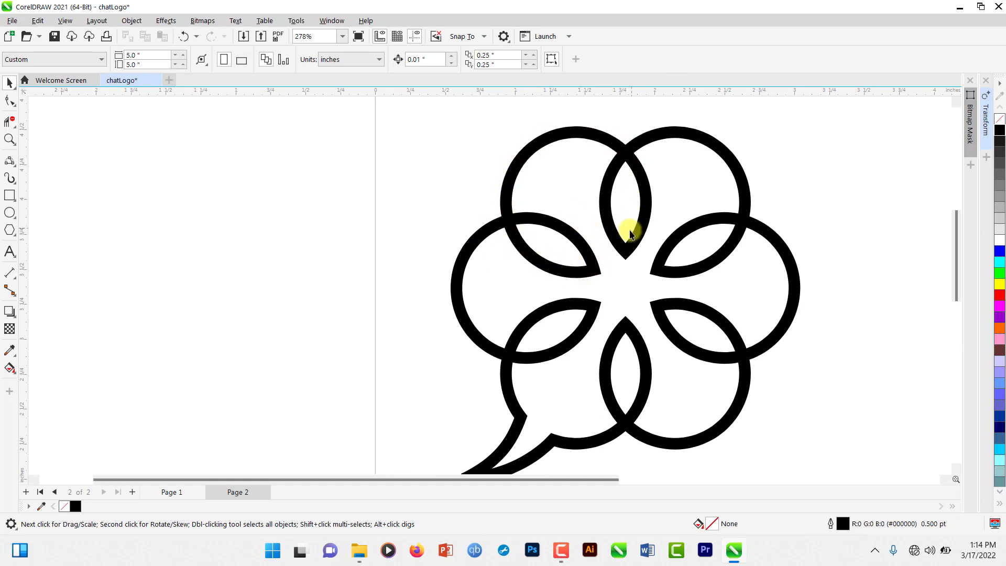
pyautogui.scroll(-3, 734, 292)
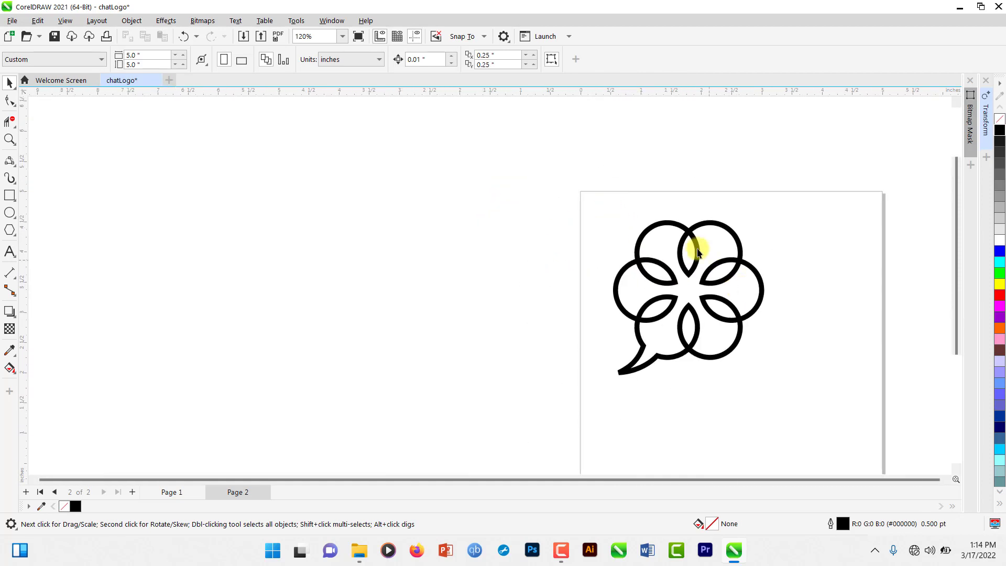
# Apply a linear fountain fill to the logo with the Interactive Fill tool
pyautogui.click(689, 228)
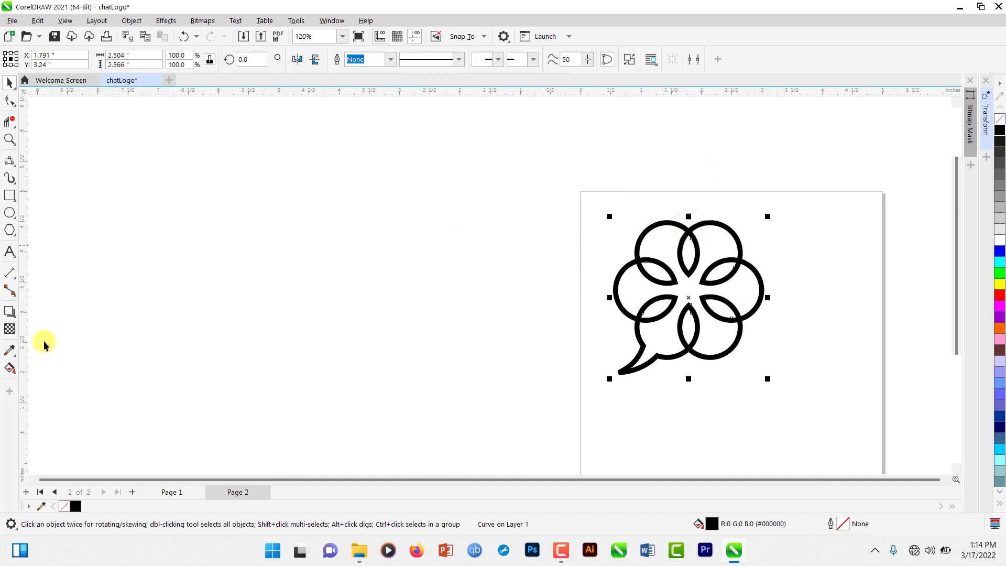
pyautogui.press('g')
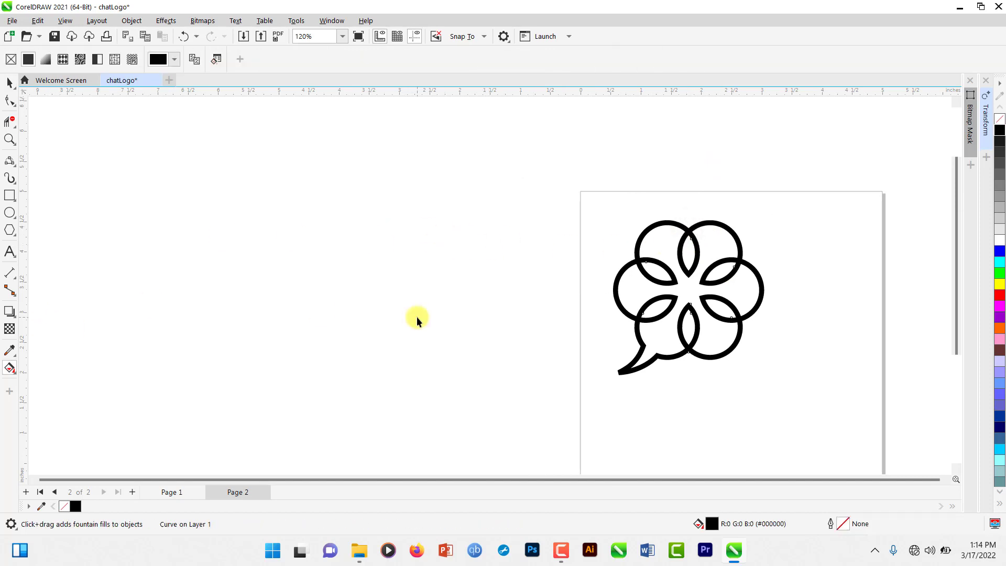
pyautogui.click(44, 60)
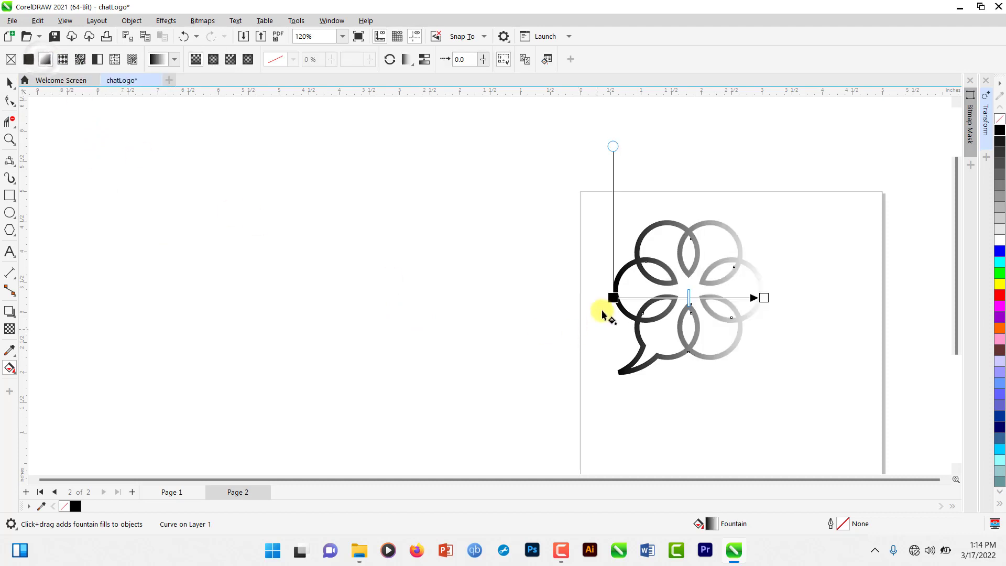
# Set the gradient's start colour to bright green #34EB5B (R 52, G 235, B 91)
pyautogui.click(612, 298)
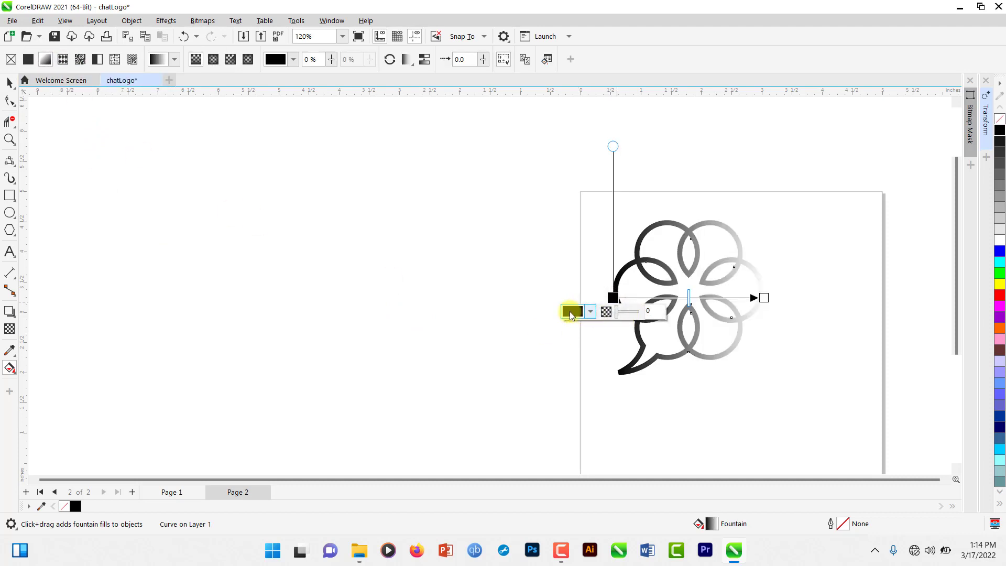
pyautogui.click(570, 311)
pyautogui.moveTo(581, 466); pyautogui.dragTo(598, 467)
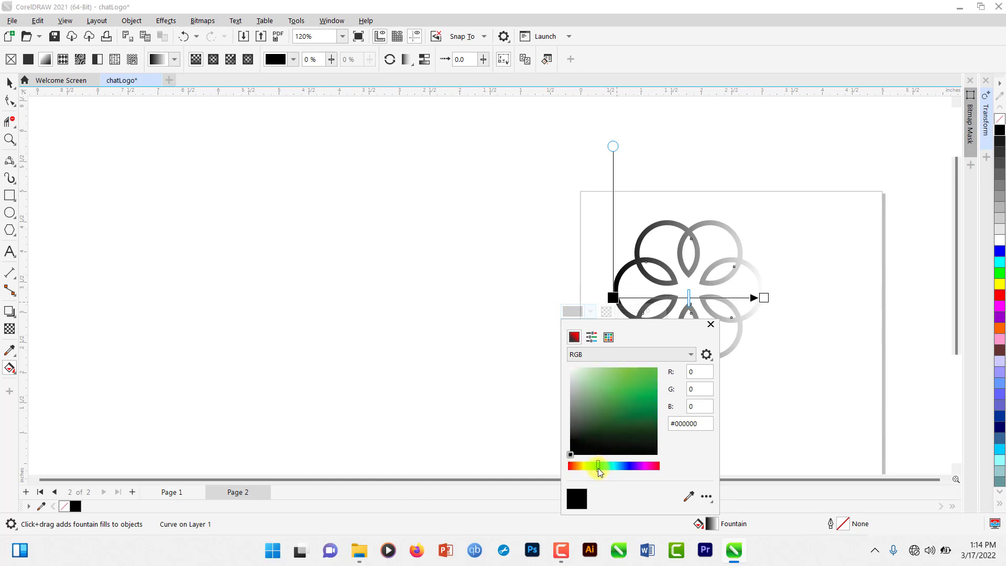
pyautogui.moveTo(637, 396); pyautogui.dragTo(638, 374)
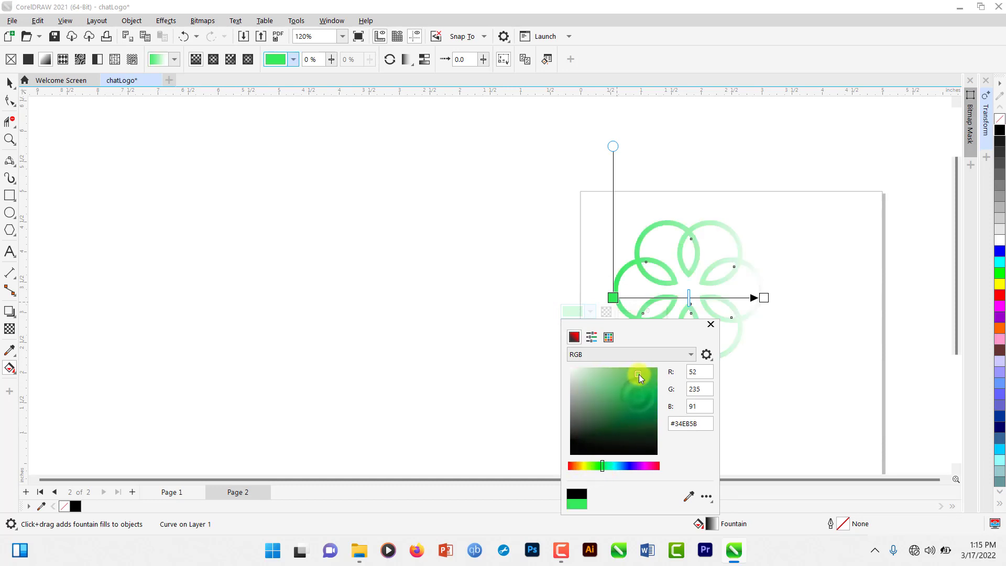
pyautogui.click(711, 324)
# Set the gradient's end colour to dark green #06942E (R 6, G 148, B 46)
pyautogui.click(764, 298)
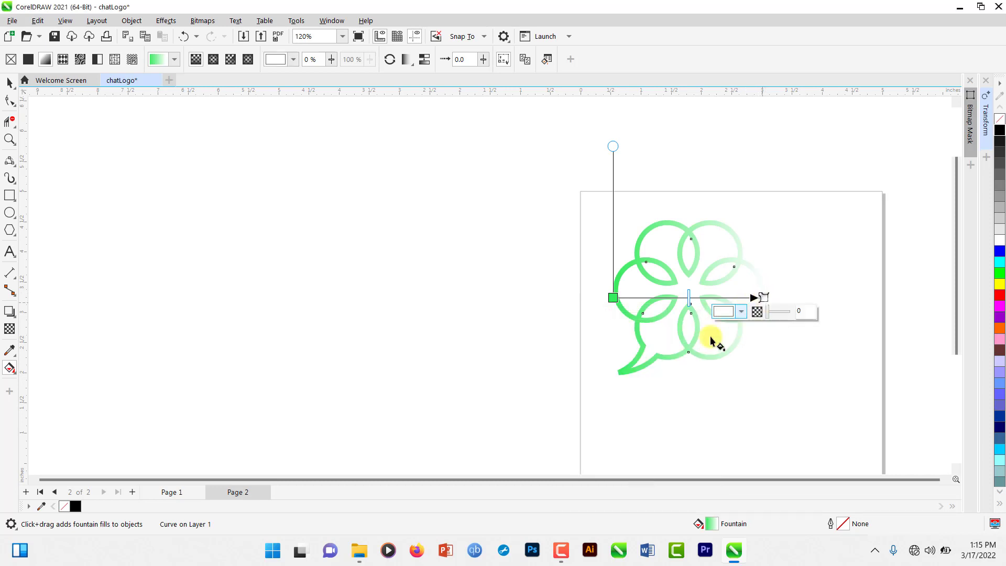
pyautogui.click(724, 311)
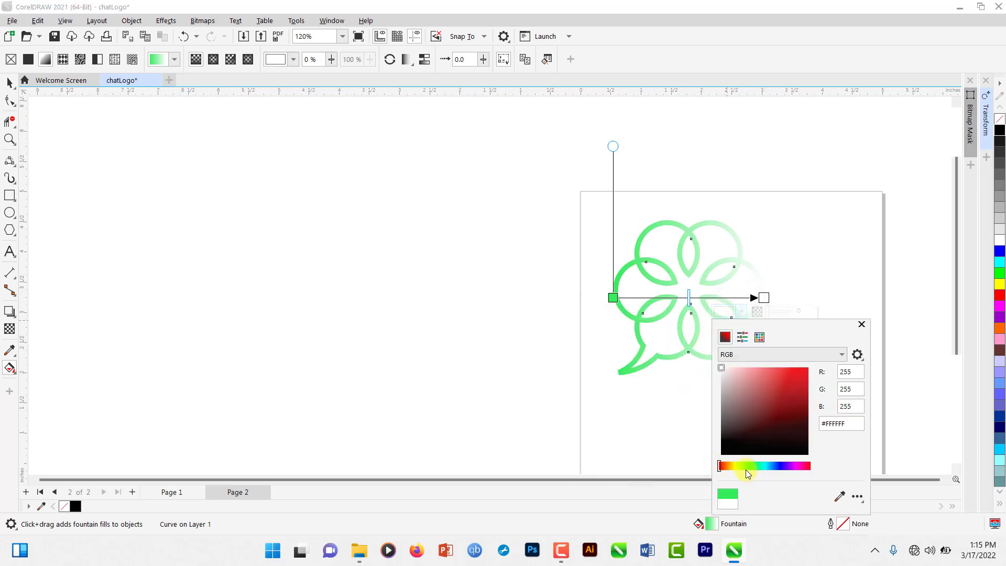
pyautogui.click(749, 466)
pyautogui.moveTo(749, 467); pyautogui.dragTo(754, 467)
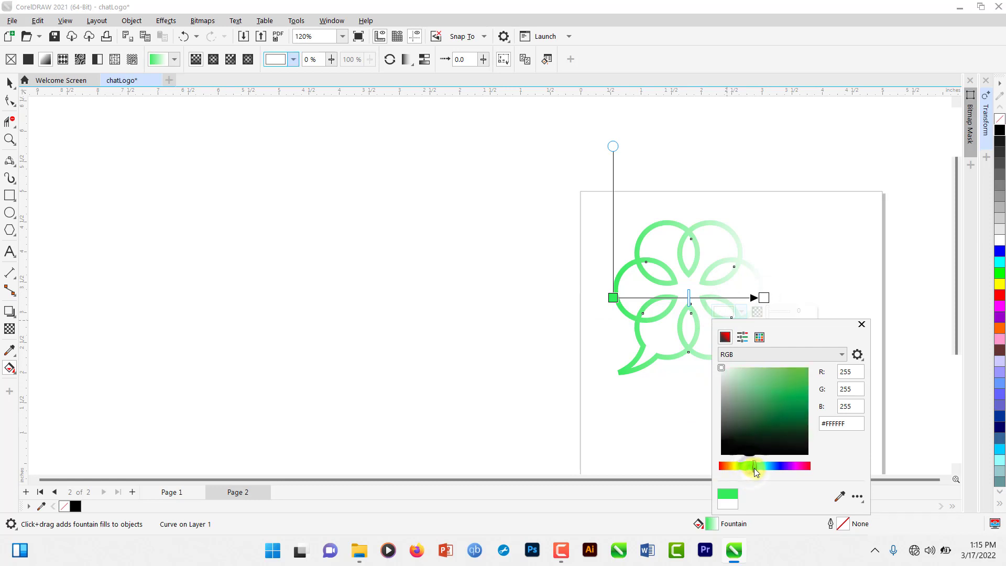
pyautogui.moveTo(770, 433); pyautogui.dragTo(804, 404)
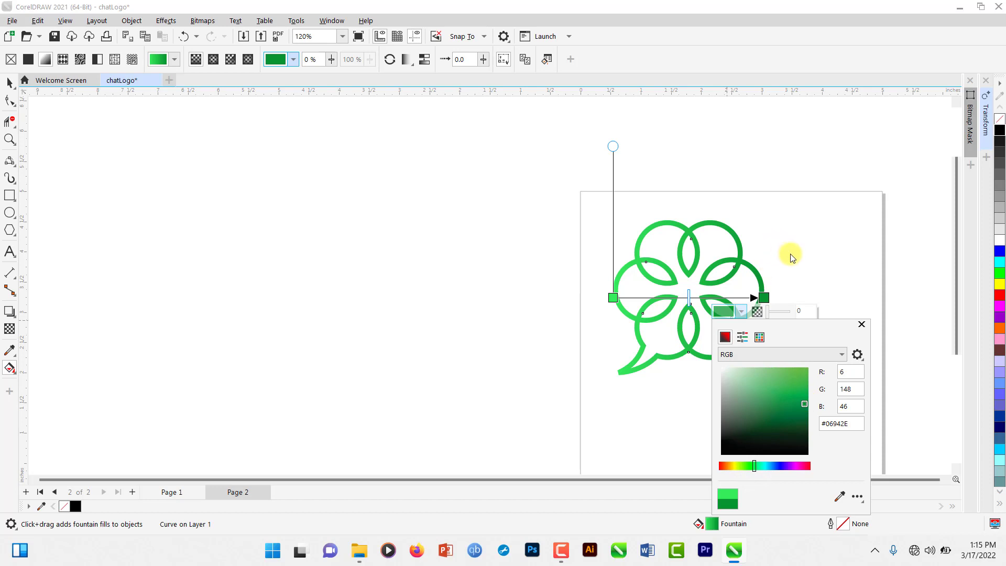
pyautogui.click(861, 324)
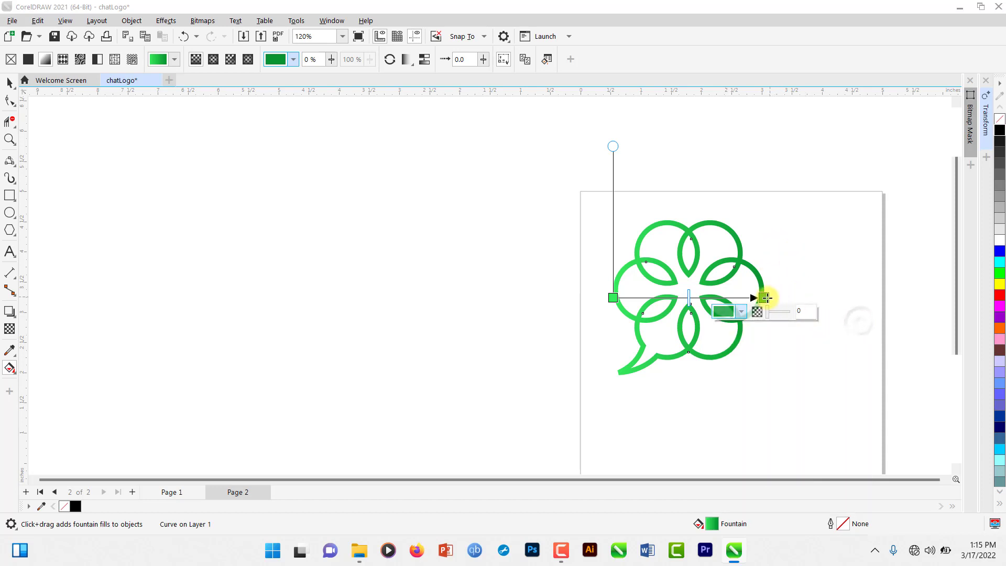
# Reorient the gradient to run nearly vertically from light green in the upper petals to dark green in the lower petals
pyautogui.moveTo(764, 297); pyautogui.dragTo(687, 376)
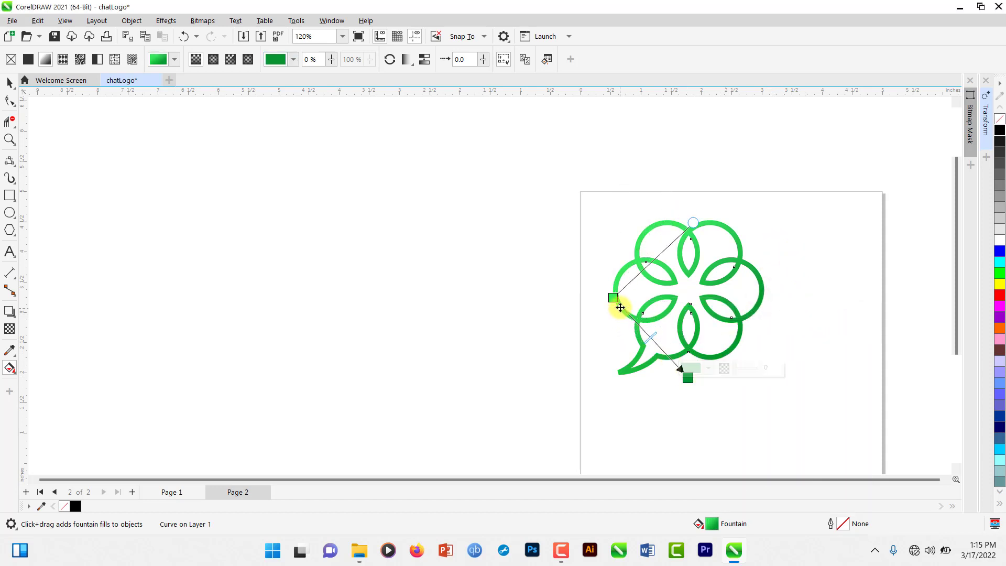
pyautogui.moveTo(615, 300); pyautogui.dragTo(698, 244)
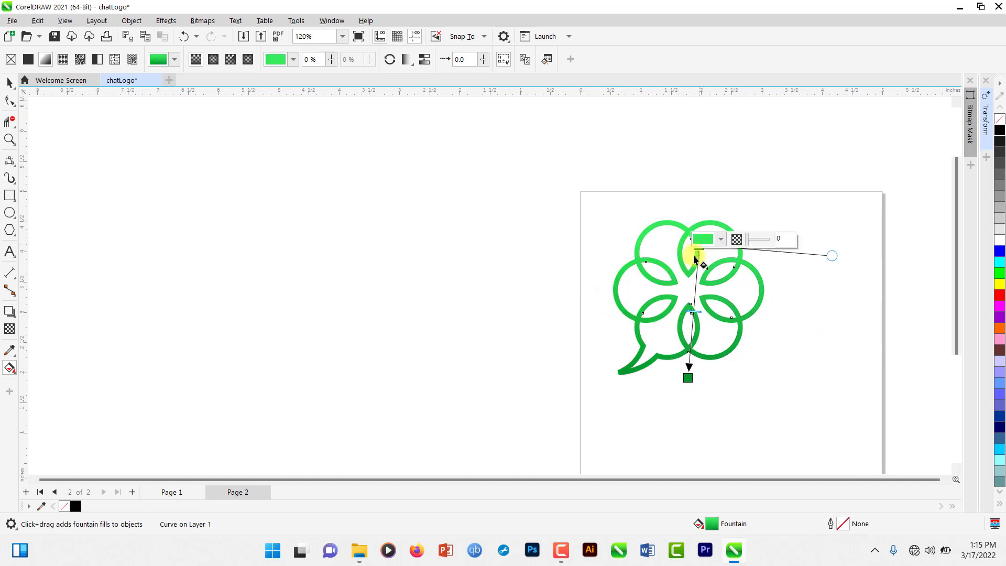
pyautogui.moveTo(687, 377); pyautogui.dragTo(701, 350)
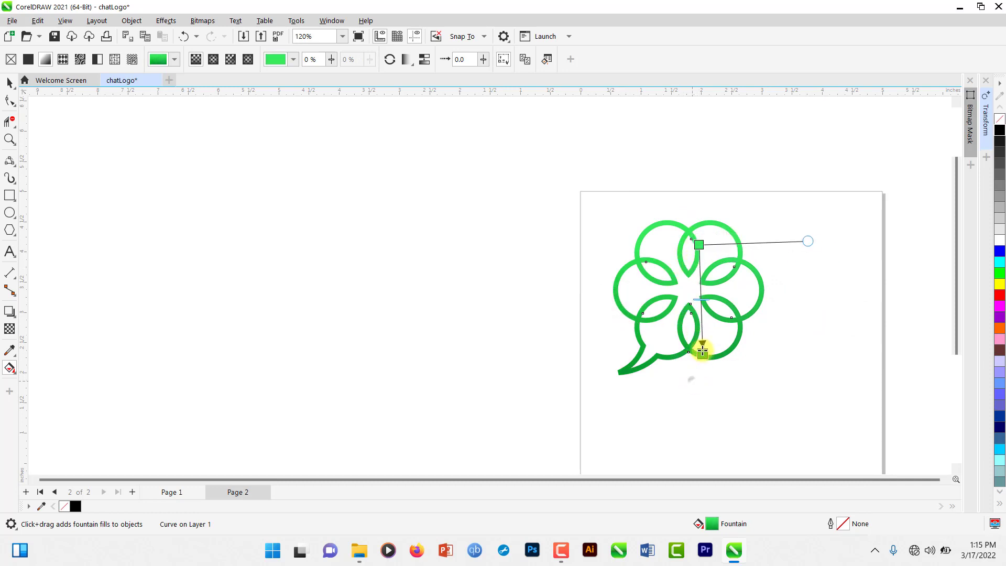
pyautogui.scroll(-1, 680, 345)
pyautogui.scroll(3, 680, 361)
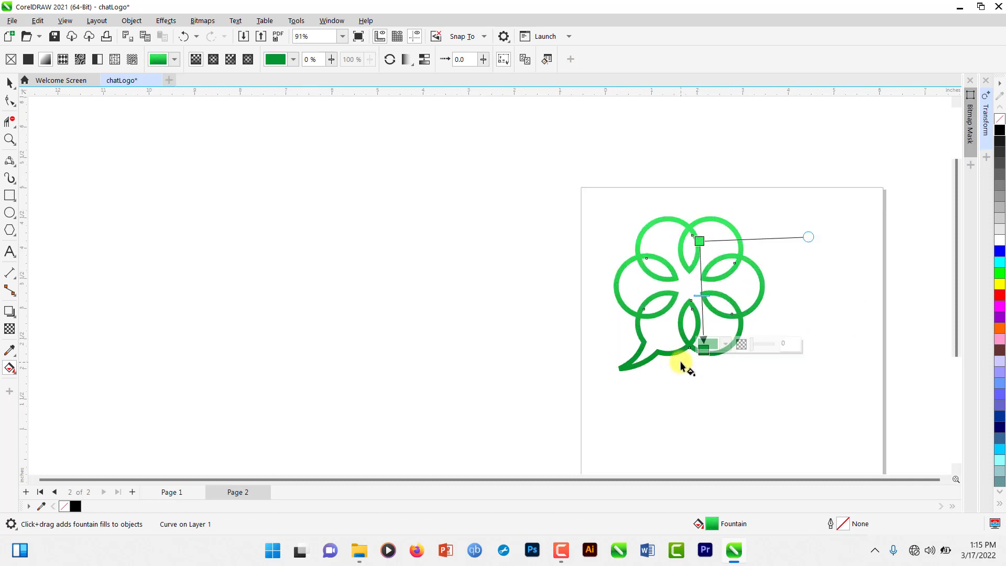
# Center the gradient logo on the page at X 2.5", Y 2.5"
pyautogui.press('space')
pyautogui.scroll(-4, 545, 270)
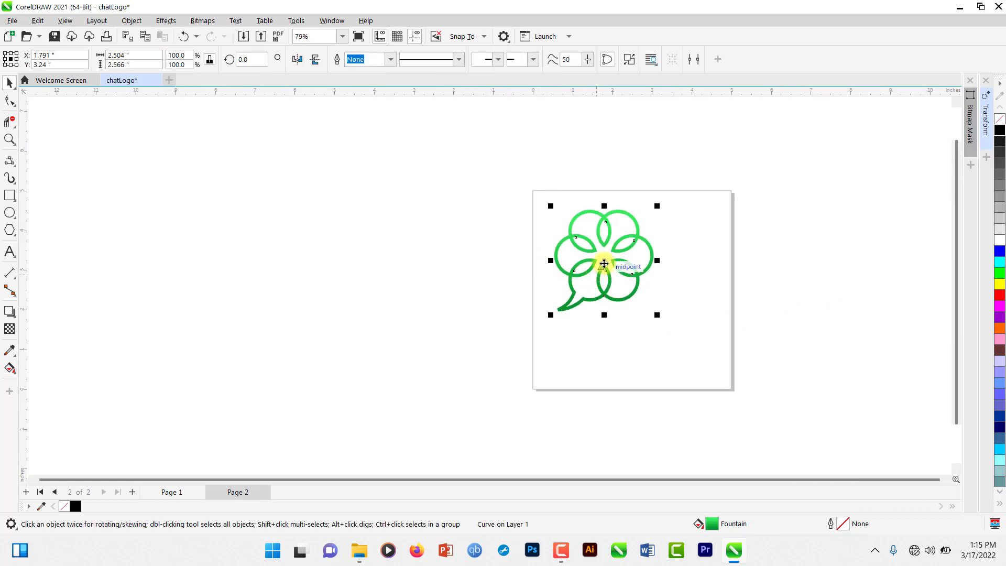
pyautogui.moveTo(614, 270); pyautogui.dragTo(642, 300)
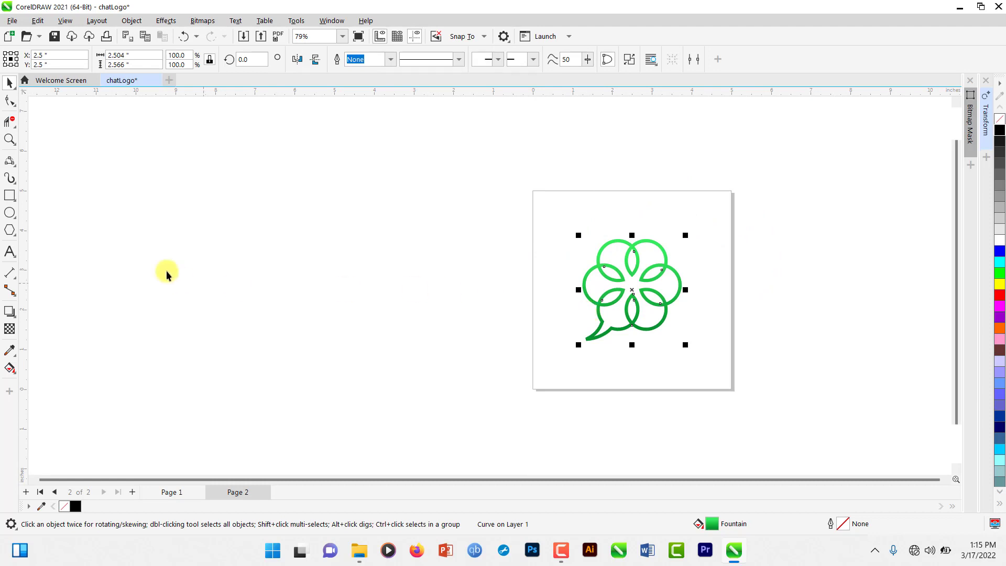
# Add a page-sized 5.0" by 5.0" rectangle behind the logo, fill it black and deselect it
pyautogui.doubleClick(10, 196)
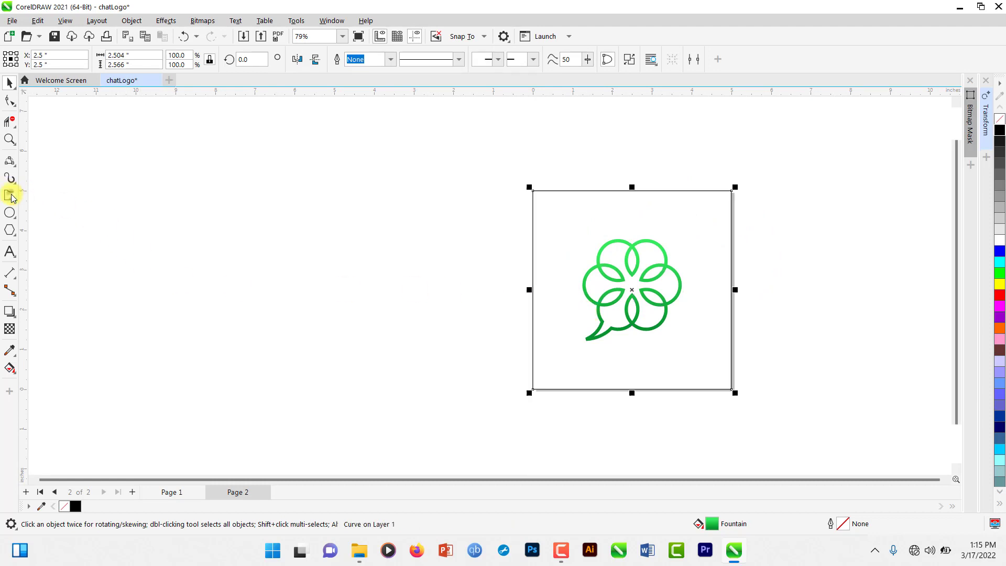
pyautogui.press('space')
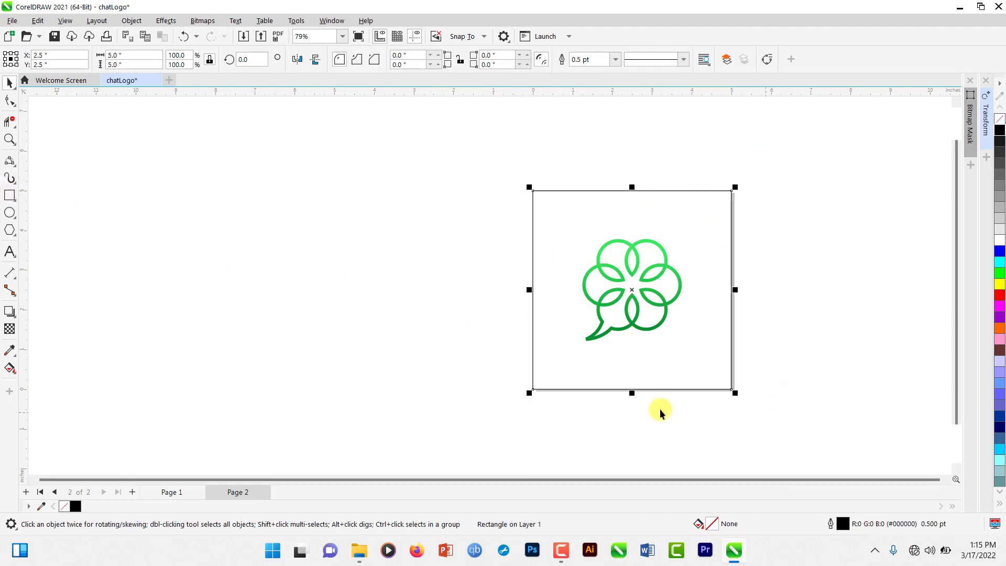
pyautogui.click(999, 130)
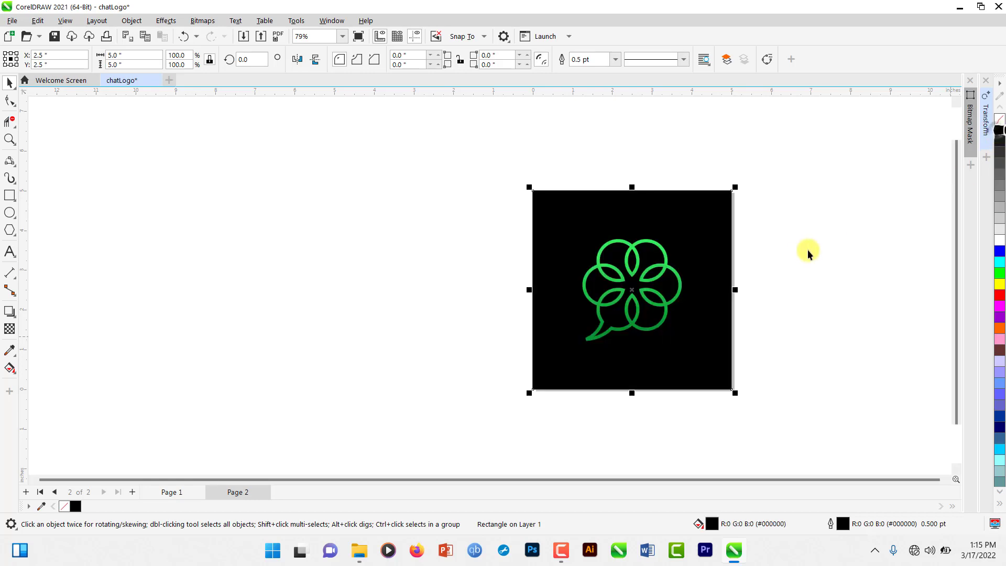
pyautogui.click(804, 250)
pyautogui.scroll(3, 611, 296)
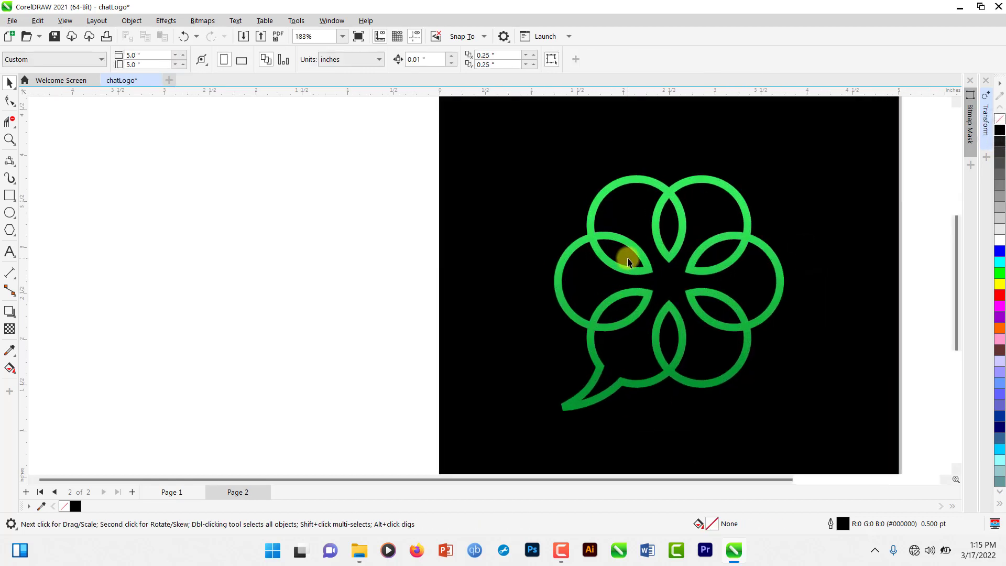
pyautogui.scroll(-1, 627, 257)
pyautogui.scroll(2, 649, 289)
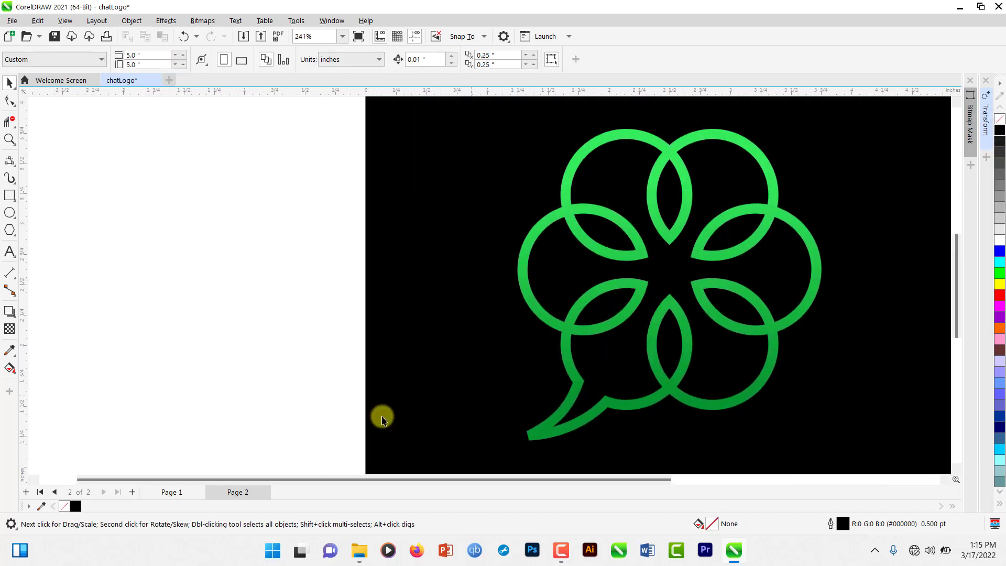
# Lighten the Page 2 logo's green gradient by mixing in a little white four times, then undo the last addition
pyautogui.click(175, 490)
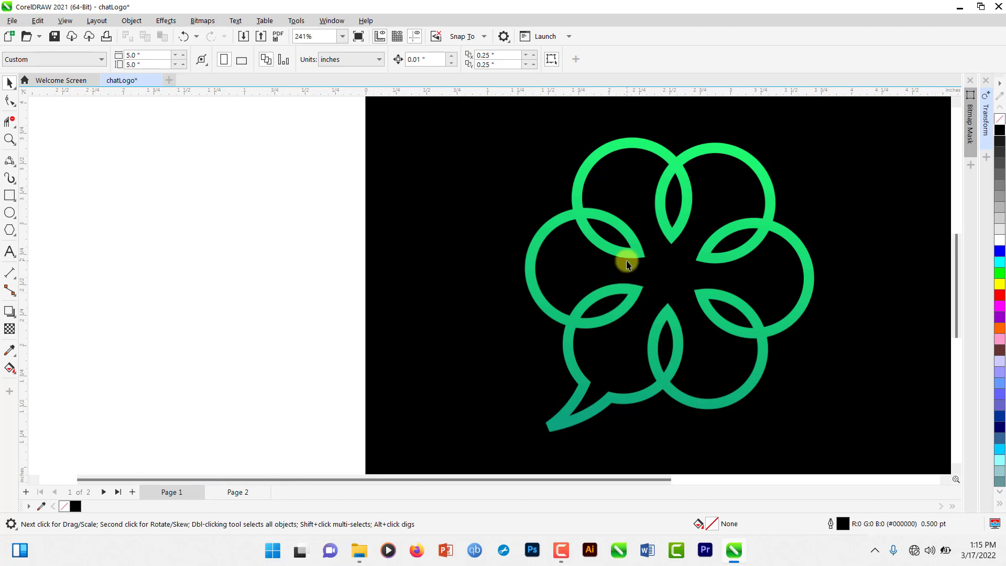
pyautogui.click(242, 495)
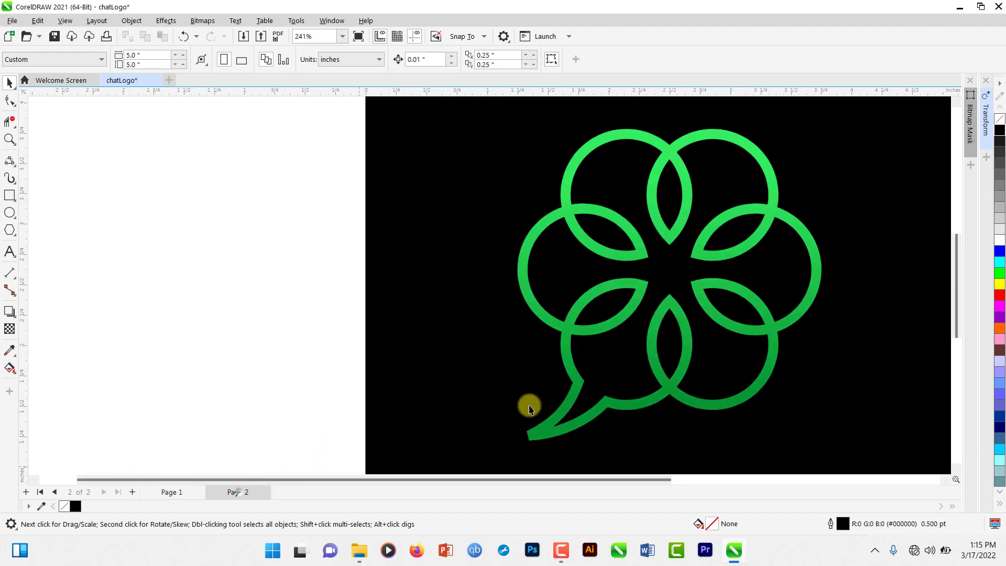
pyautogui.click(640, 247)
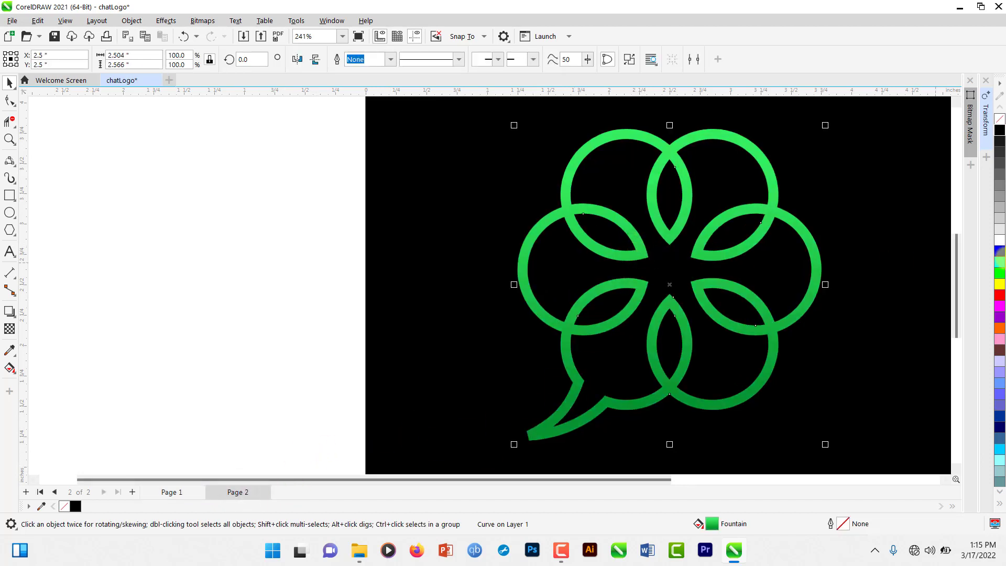
pyautogui.keyDown('ctrl'); pyautogui.click(1000, 242); pyautogui.keyUp('ctrl')
pyautogui.keyDown('ctrl'); pyautogui.click(1000, 243); pyautogui.keyUp('ctrl')
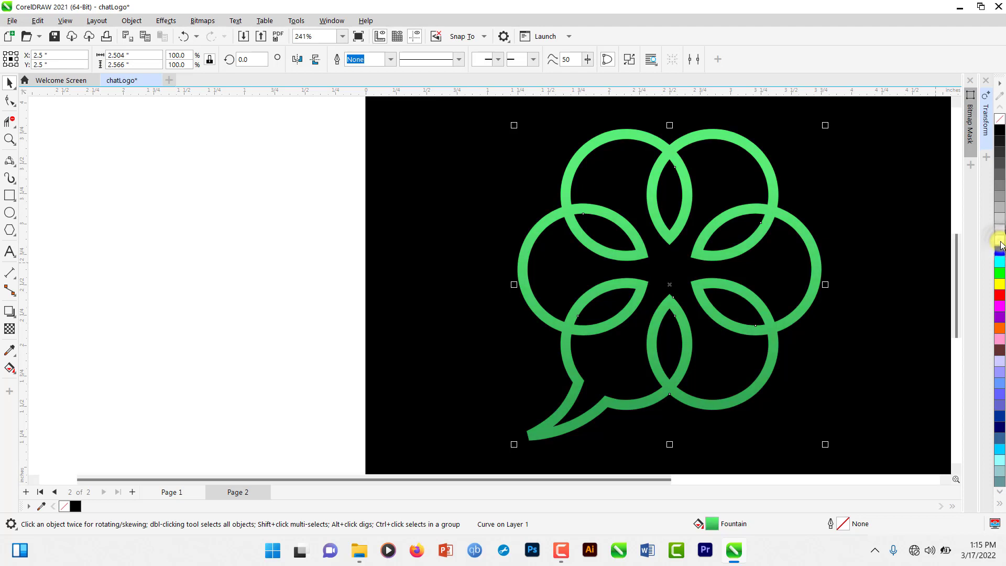
pyautogui.keyDown('ctrl'); pyautogui.click(1000, 242); pyautogui.keyUp('ctrl')
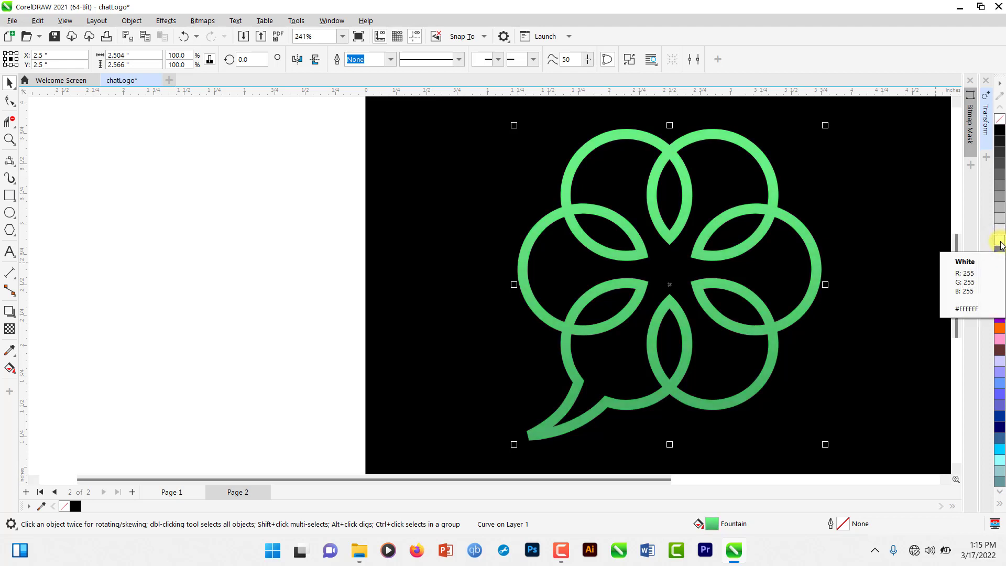
pyautogui.keyDown('ctrl'); pyautogui.click(1000, 244); pyautogui.keyUp('ctrl')
pyautogui.scroll(-2, 601, 301)
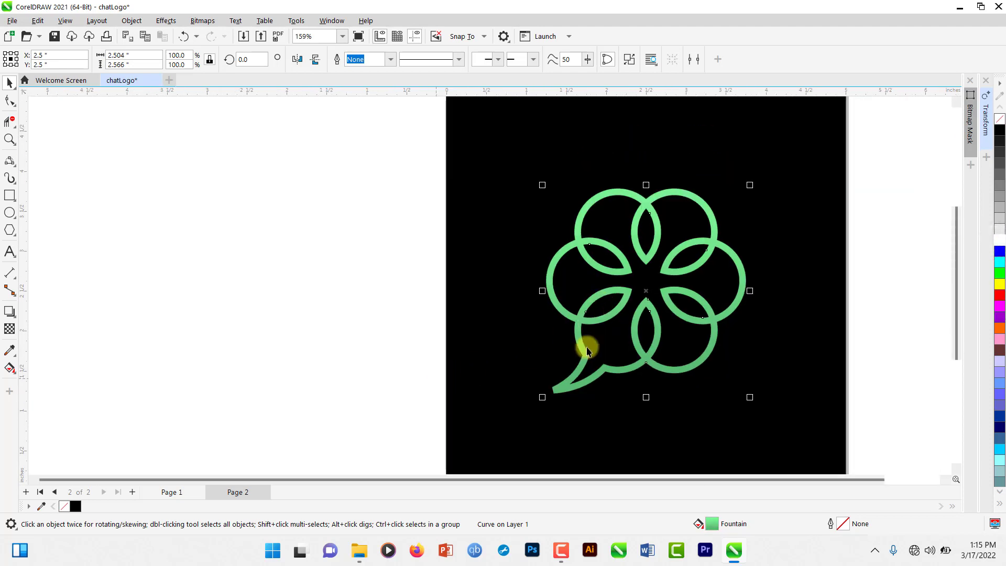
pyautogui.hotkey('ctrl', 'z')
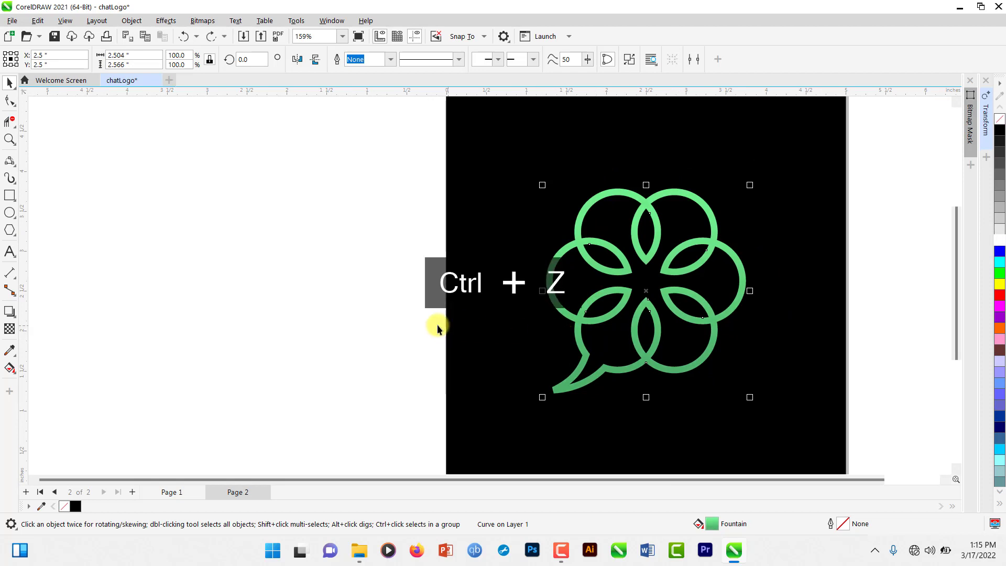
pyautogui.click(423, 326)
pyautogui.scroll(2, 628, 278)
pyautogui.click(631, 268)
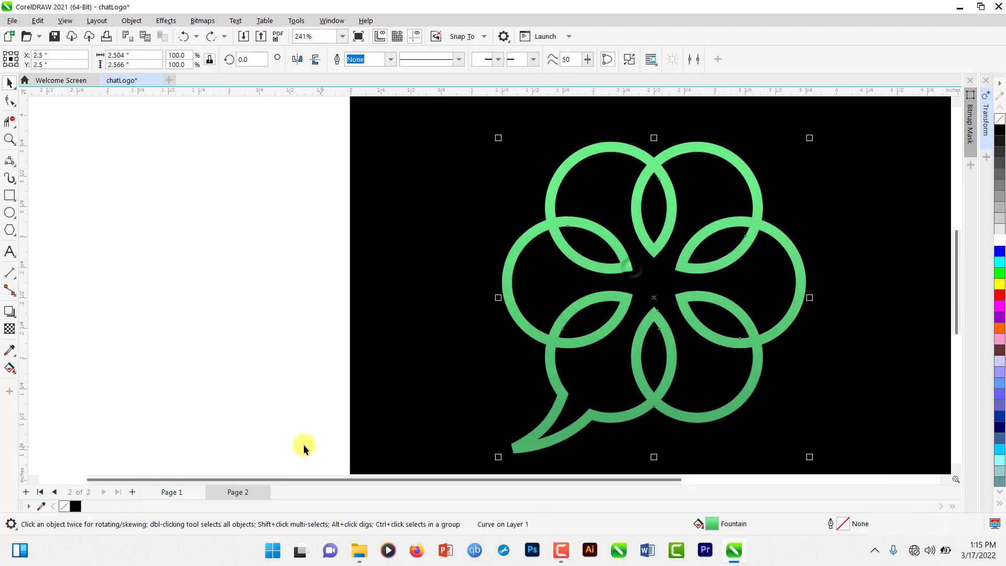
# Compare the original logo's colours on Page 1 with the lightened logo on Page 2, finishing on Page 2
pyautogui.click(173, 493)
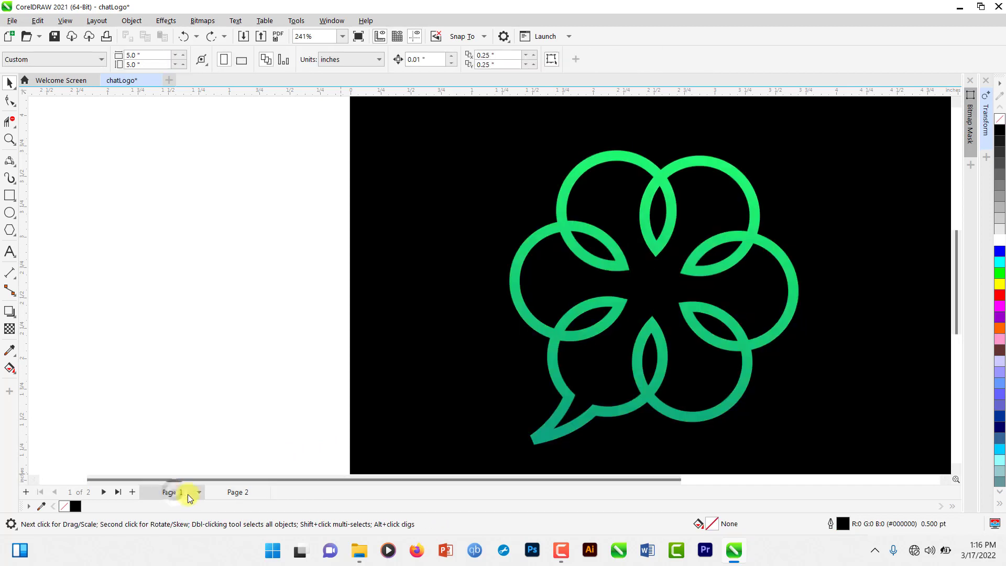
pyautogui.click(230, 492)
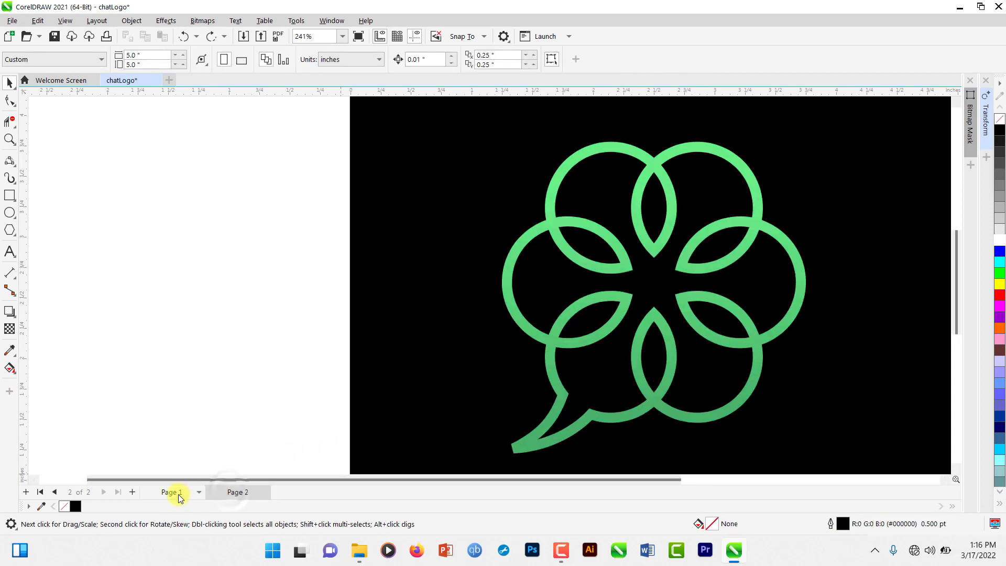
pyautogui.click(178, 493)
pyautogui.click(653, 308)
pyautogui.click(240, 490)
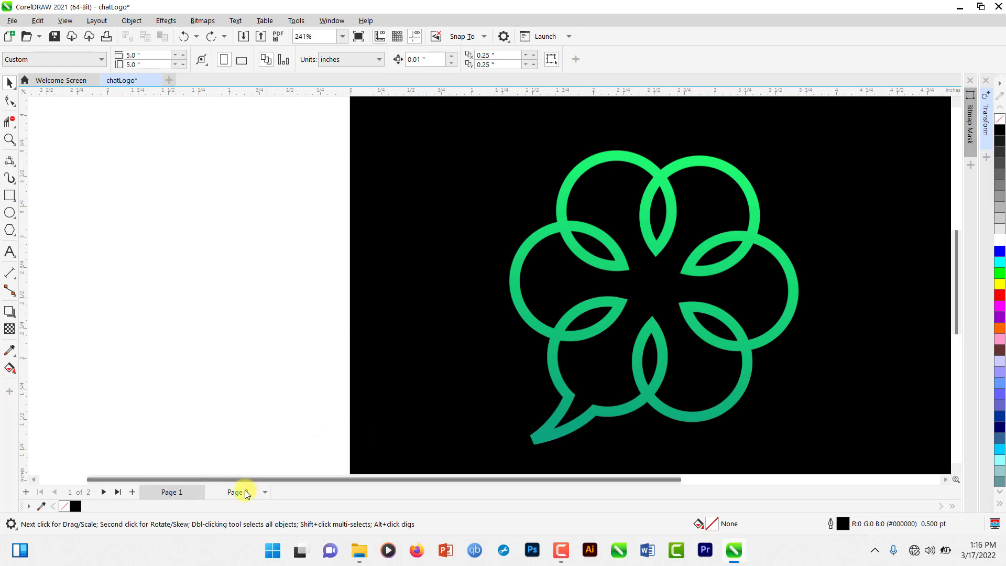
pyautogui.scroll(-2, 704, 316)
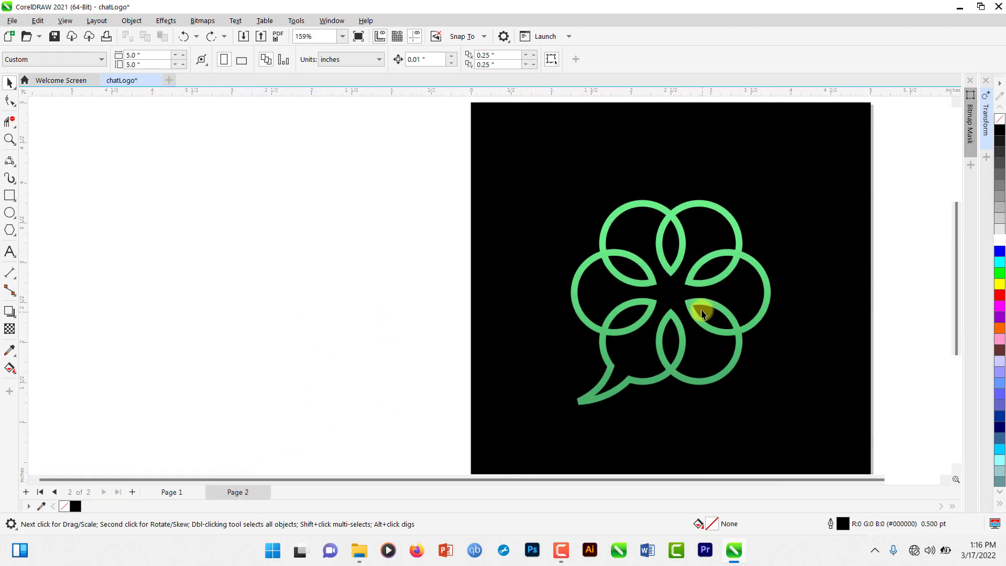